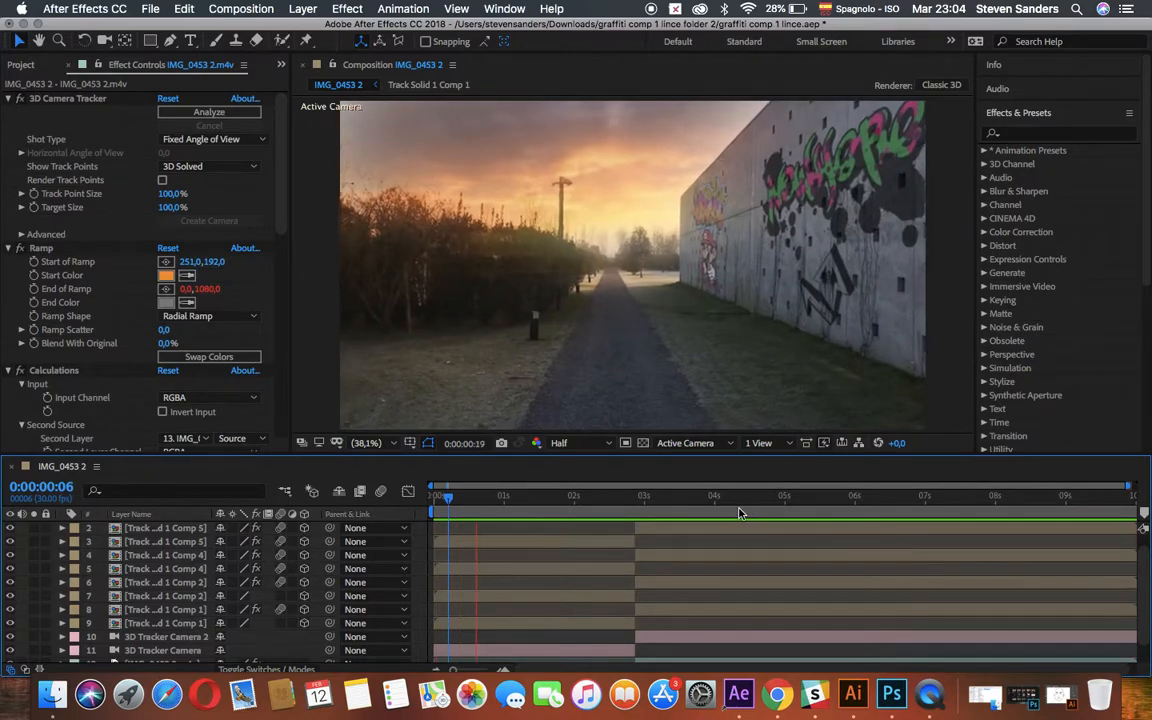
Split the graffiti comps, the tracker camera and the IMG_0453 2.m4v layer at 0:00:05:16.
left_click(811, 506)
left_click_drag(811, 506, 821, 505)
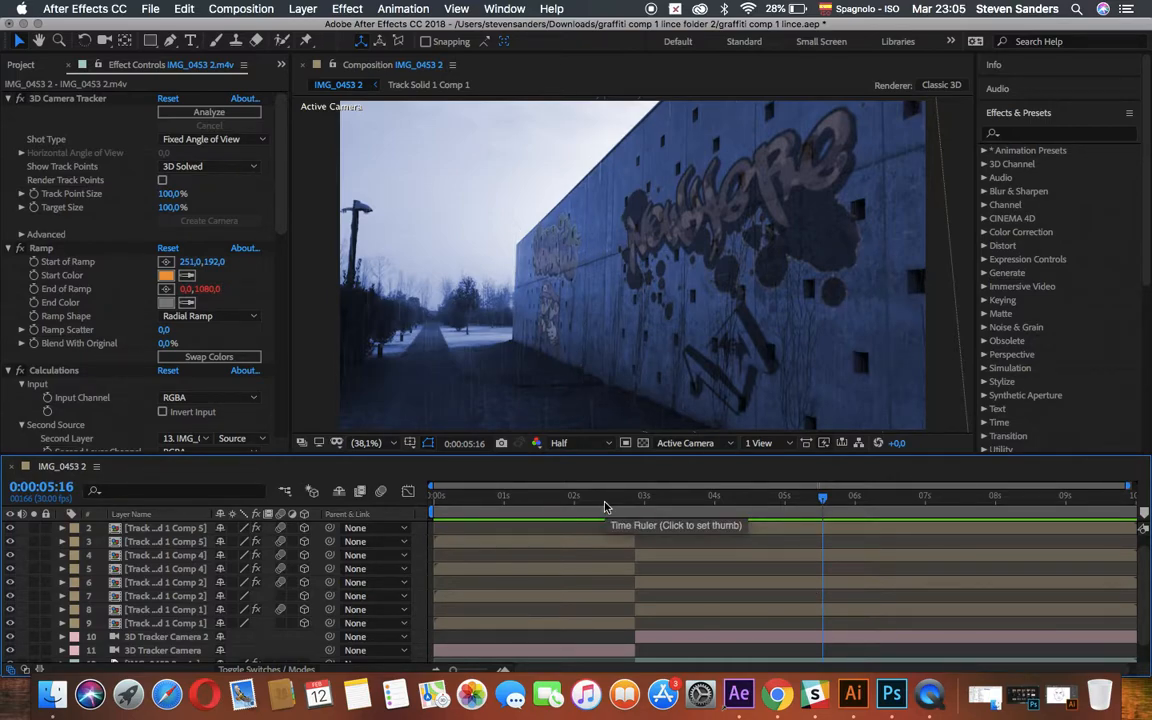
scroll(155, 570, "down", 2)
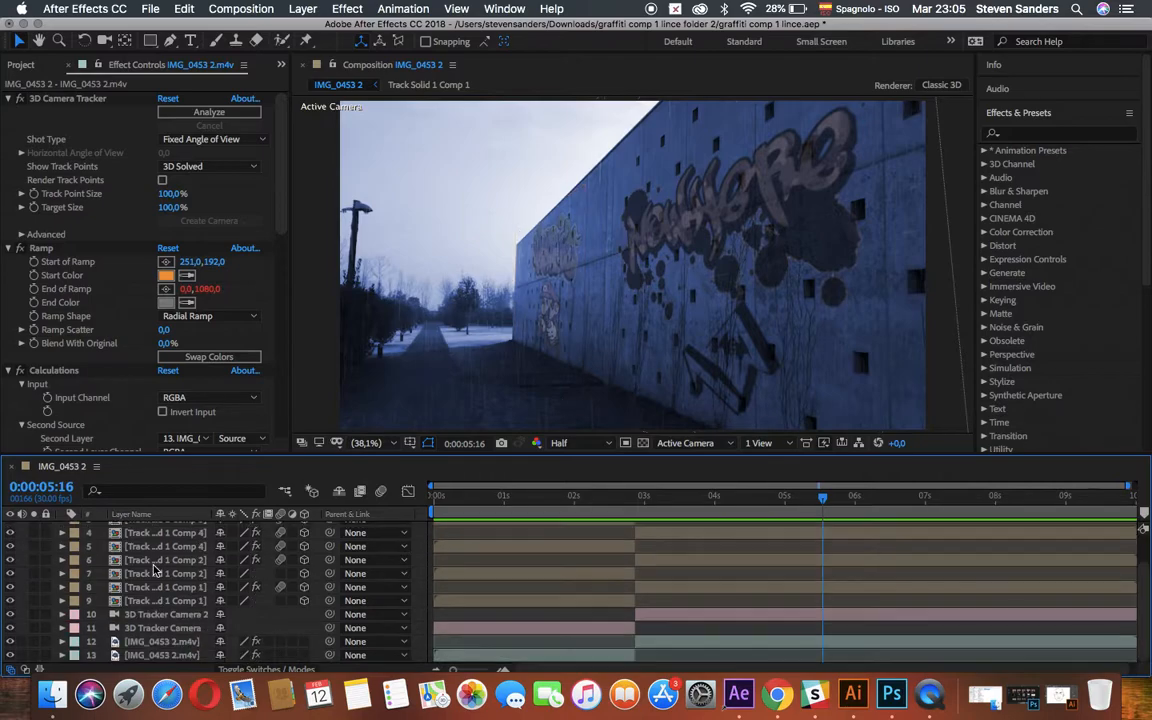
scroll(160, 570, "up", 3)
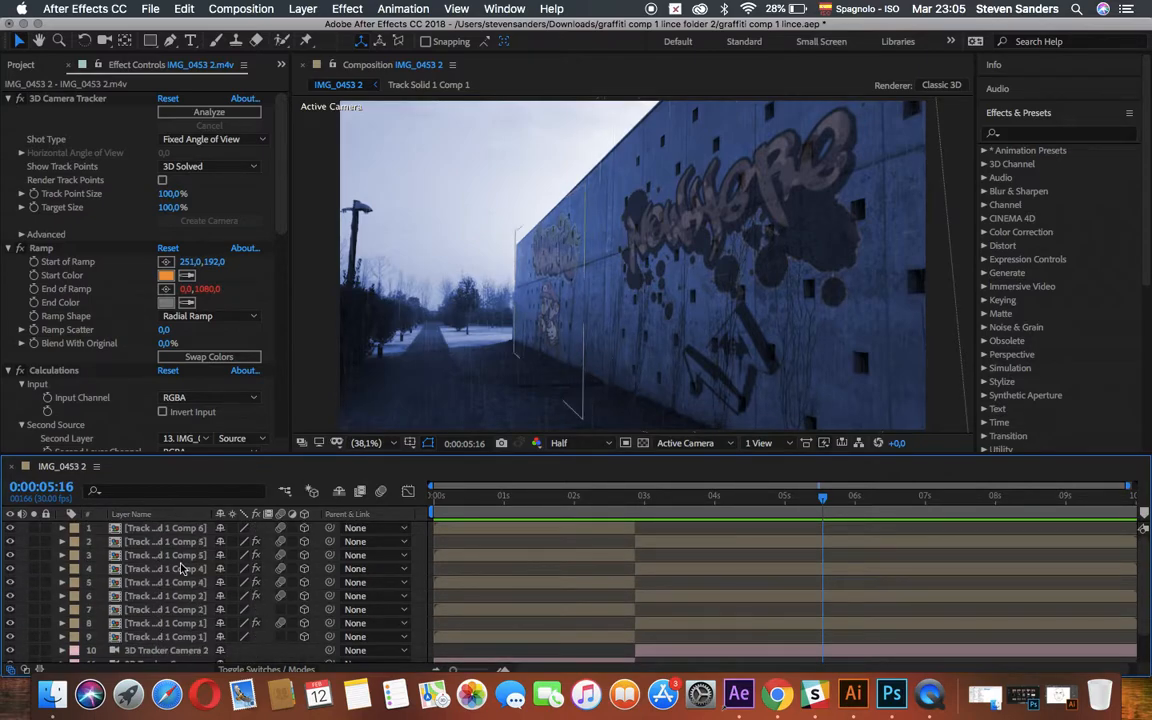
scroll(140, 552, "down", 3)
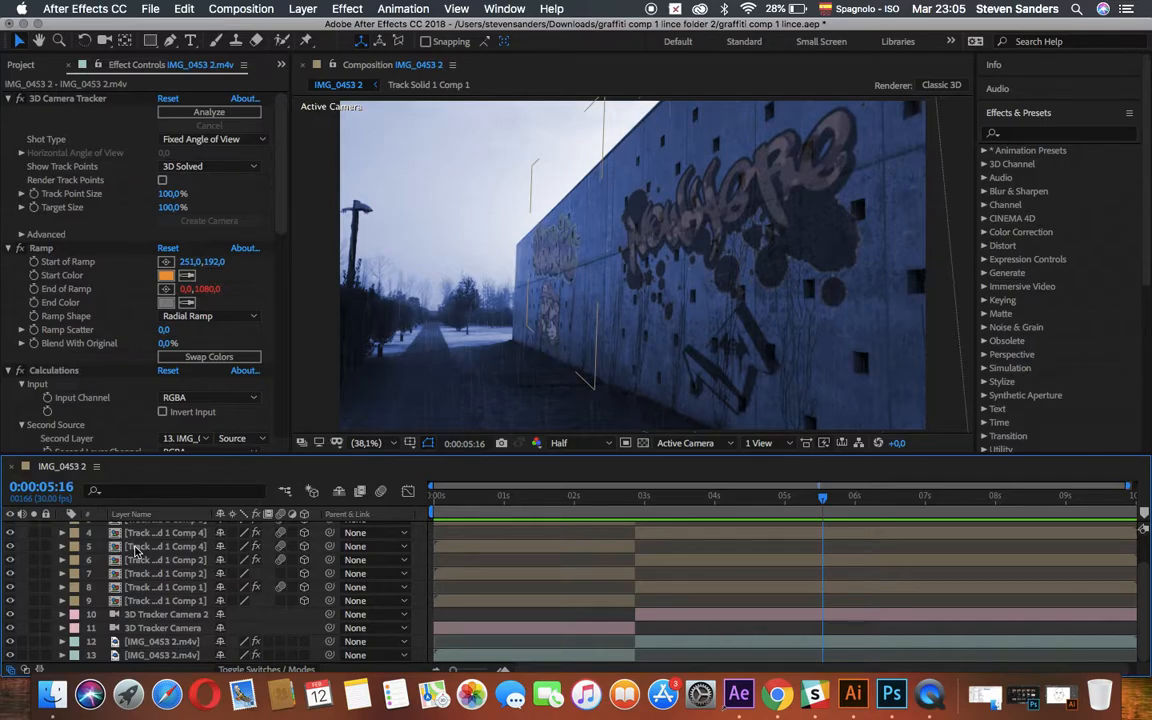
key("super+shift+d")
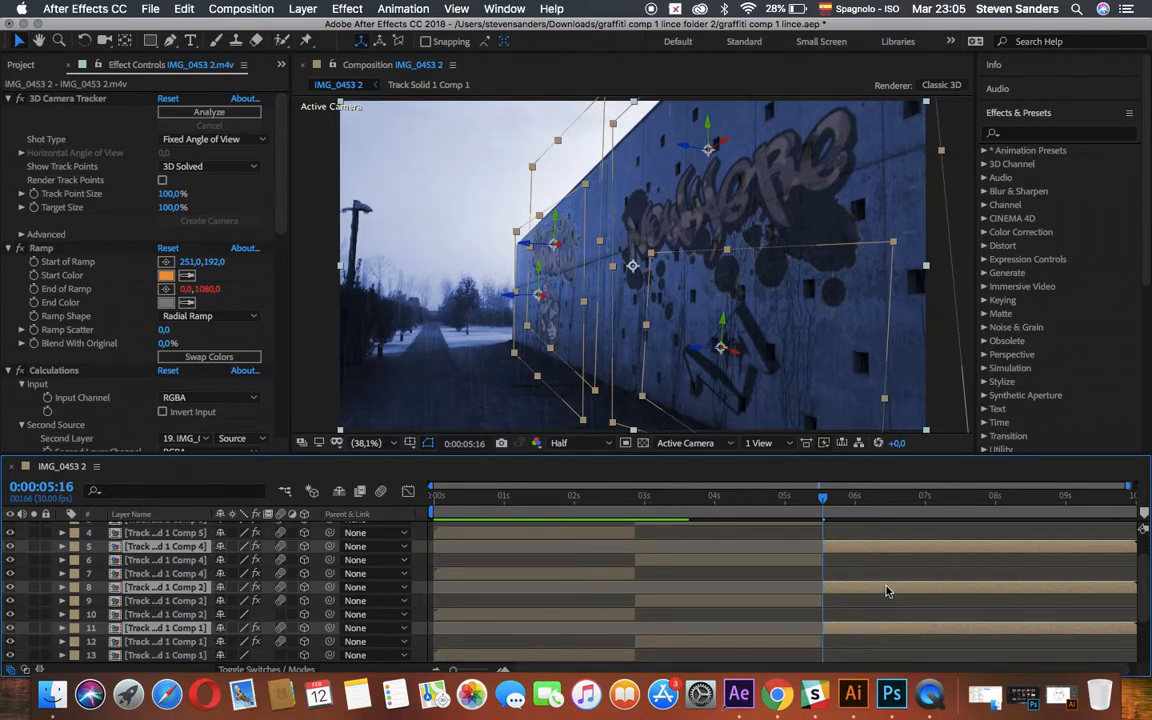
scroll(885, 554, "up", 3)
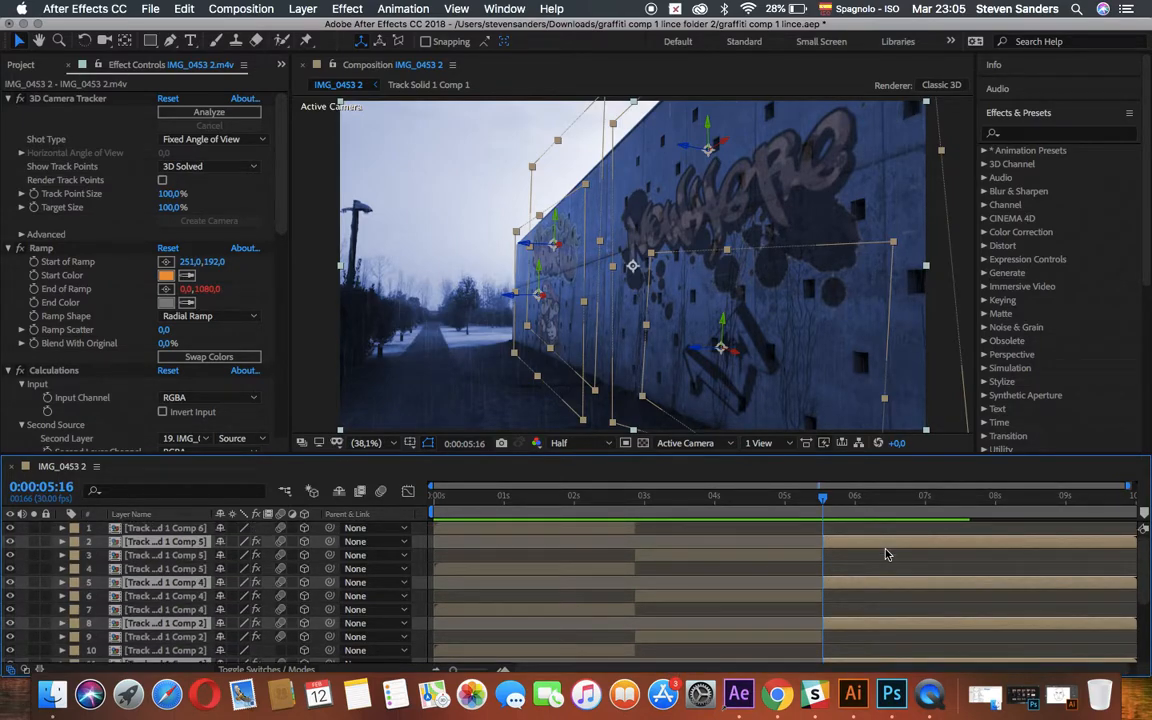
scroll(886, 550, "down", 8)
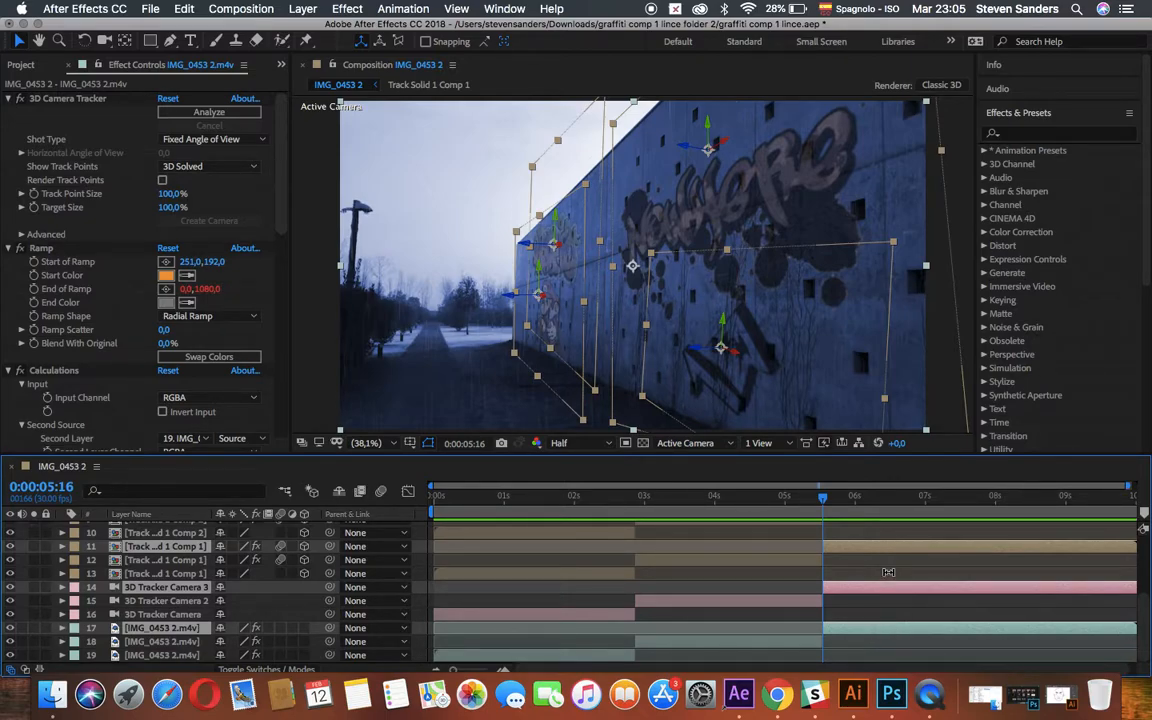
Play back the composition to check the split, and return the current time to 0:00:05:16.
key("space")
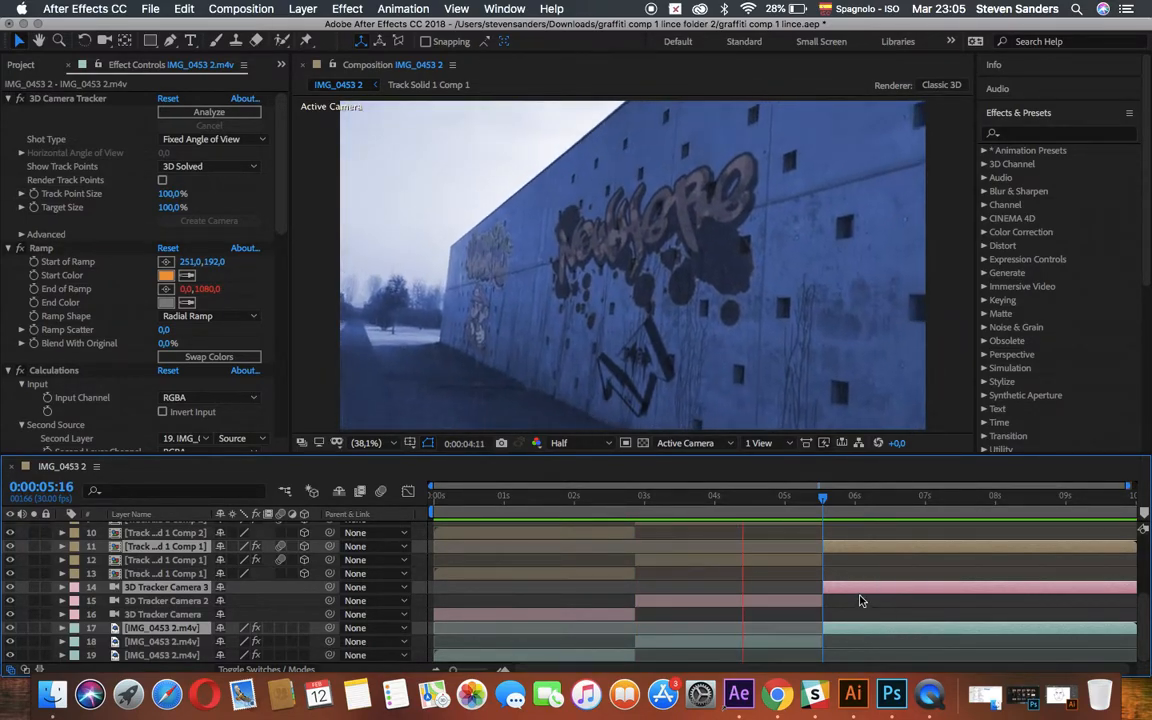
key("space")
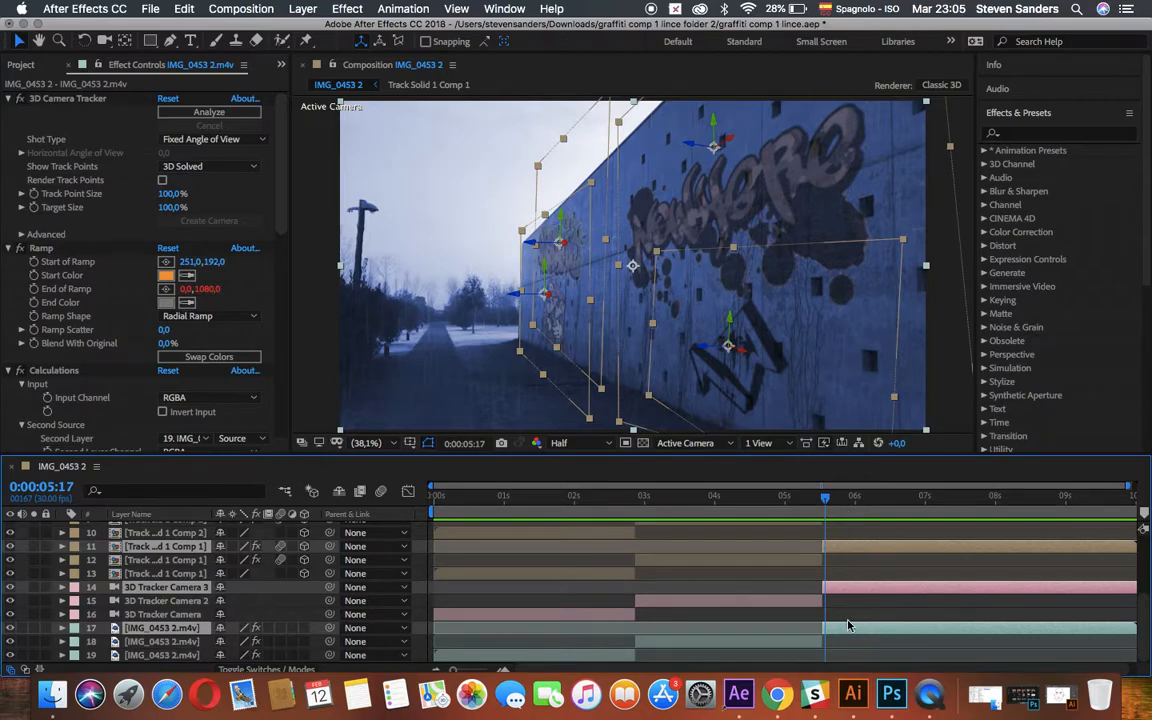
left_click_drag(825, 503, 822, 503)
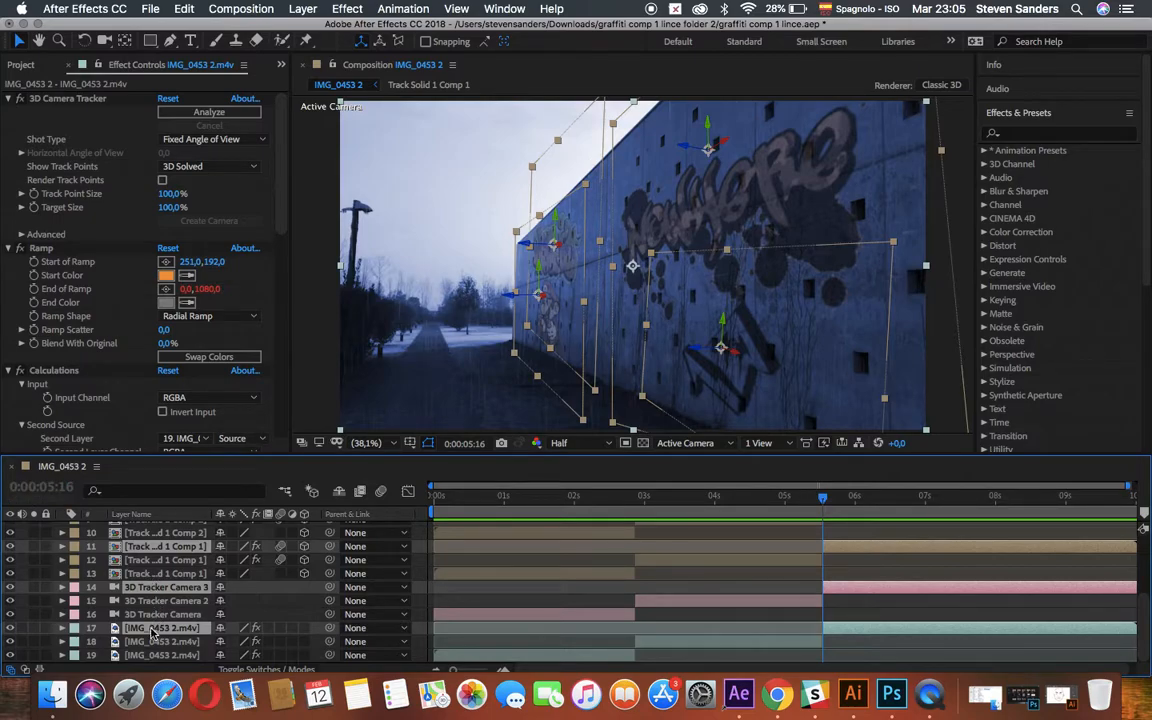
left_click(74, 628)
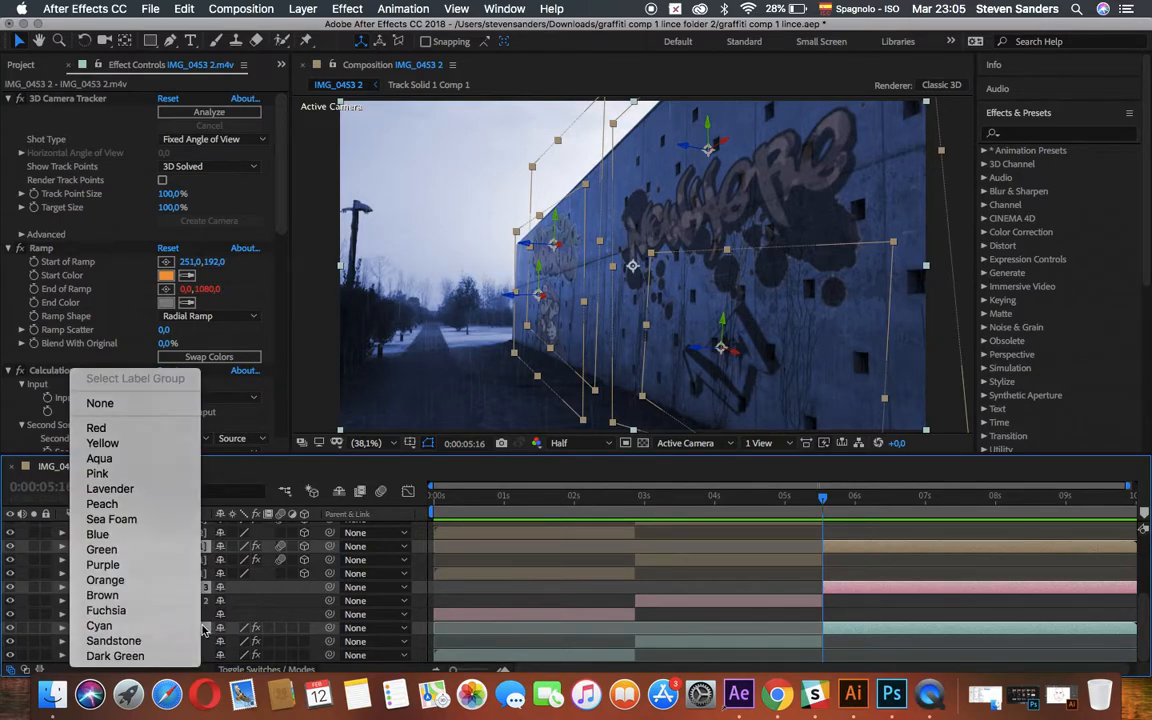
left_click(167, 623)
left_click(246, 605)
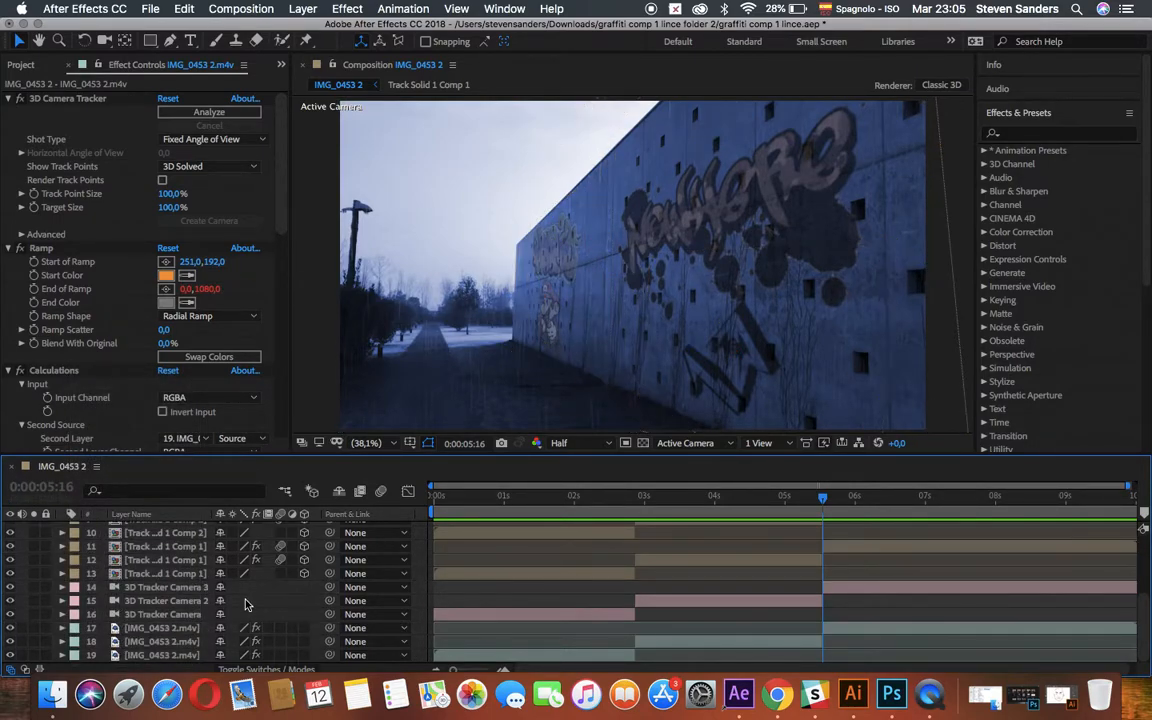
Add an adjustment layer directly above the last IMG_0453 2.m4v segment and trim its start to 0:00:05:16.
left_click(192, 629)
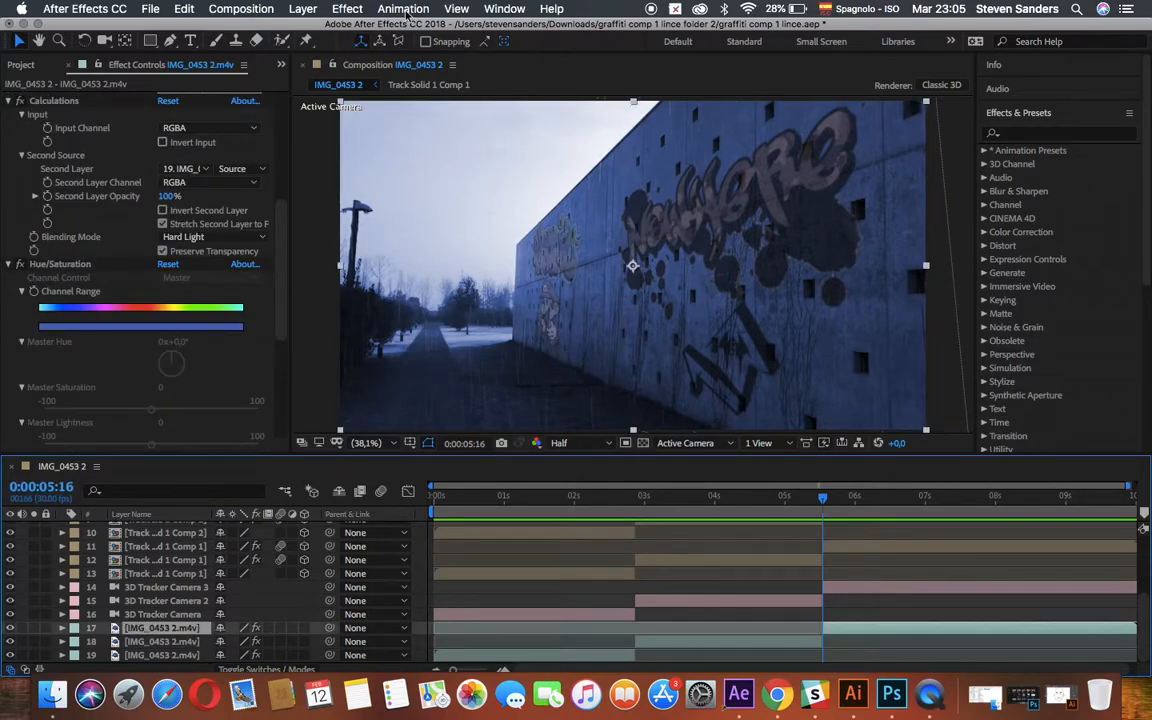
left_click(309, 11)
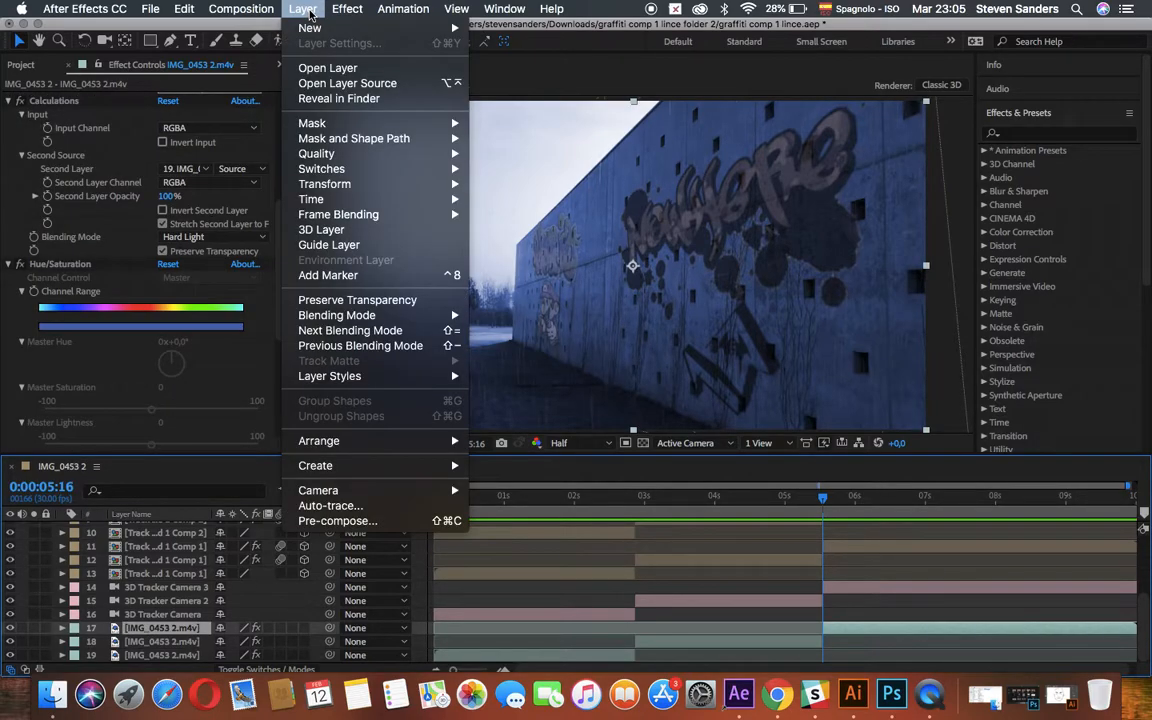
mouse_move(328, 34)
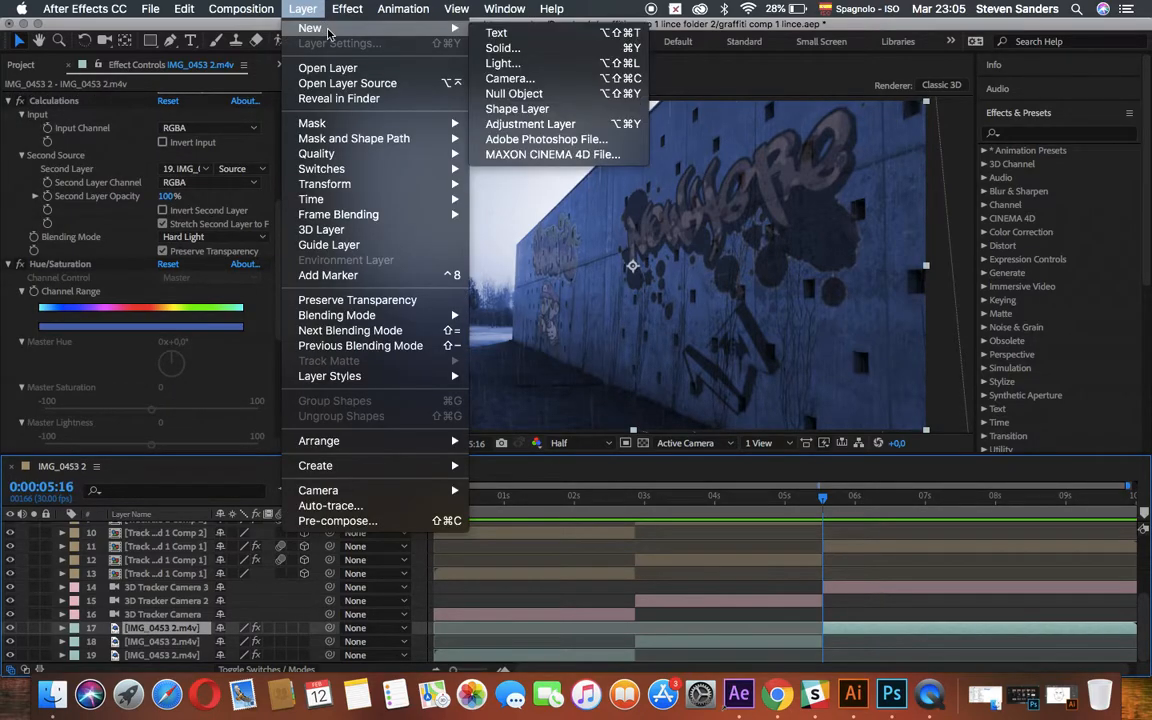
left_click(590, 125)
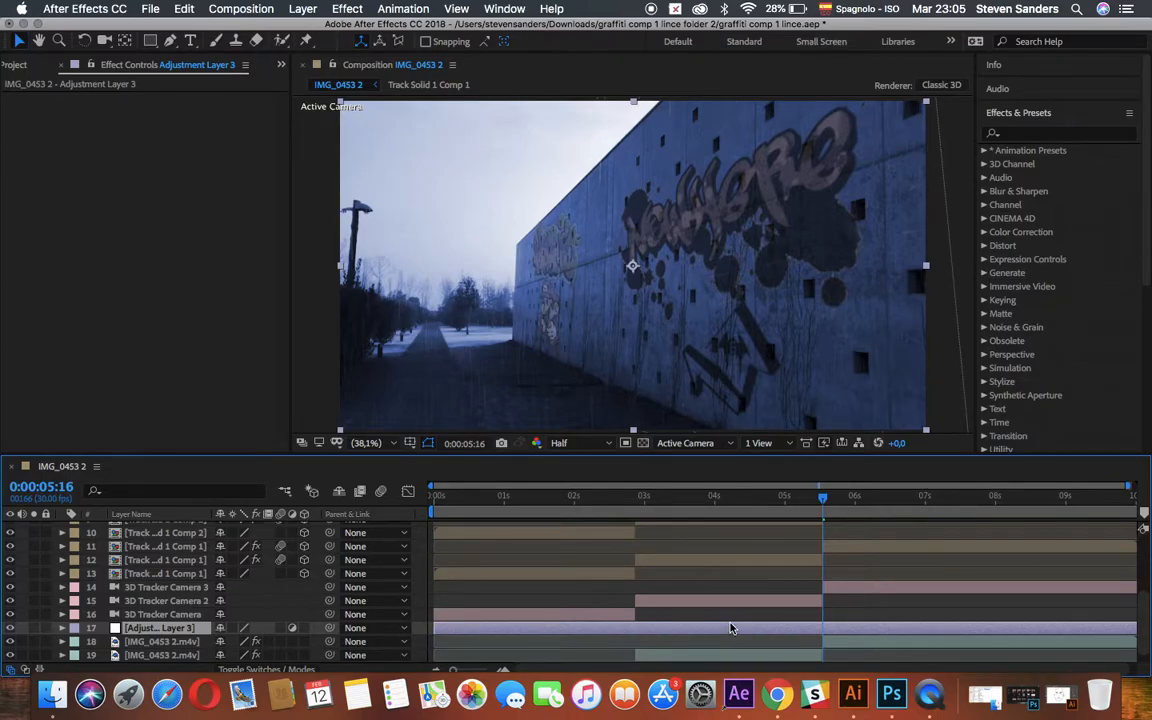
left_click_drag(437, 628, 821, 628)
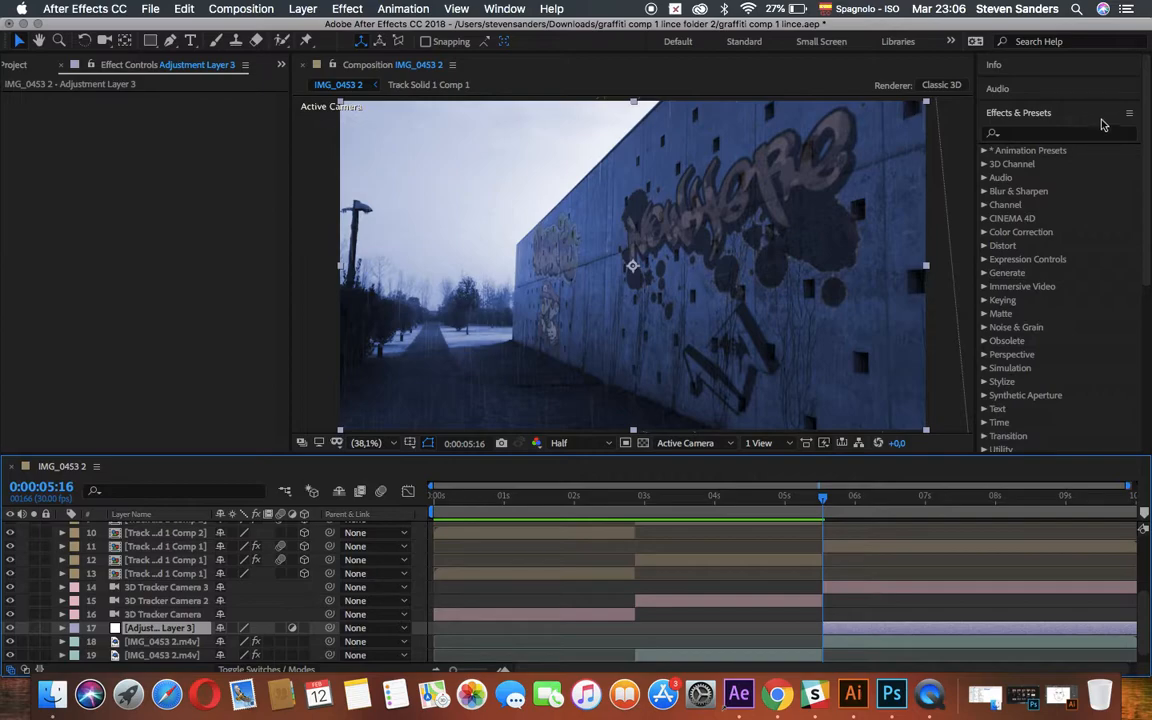
Find the Tint effect and apply it to the new adjustment layer.
left_click(1032, 115)
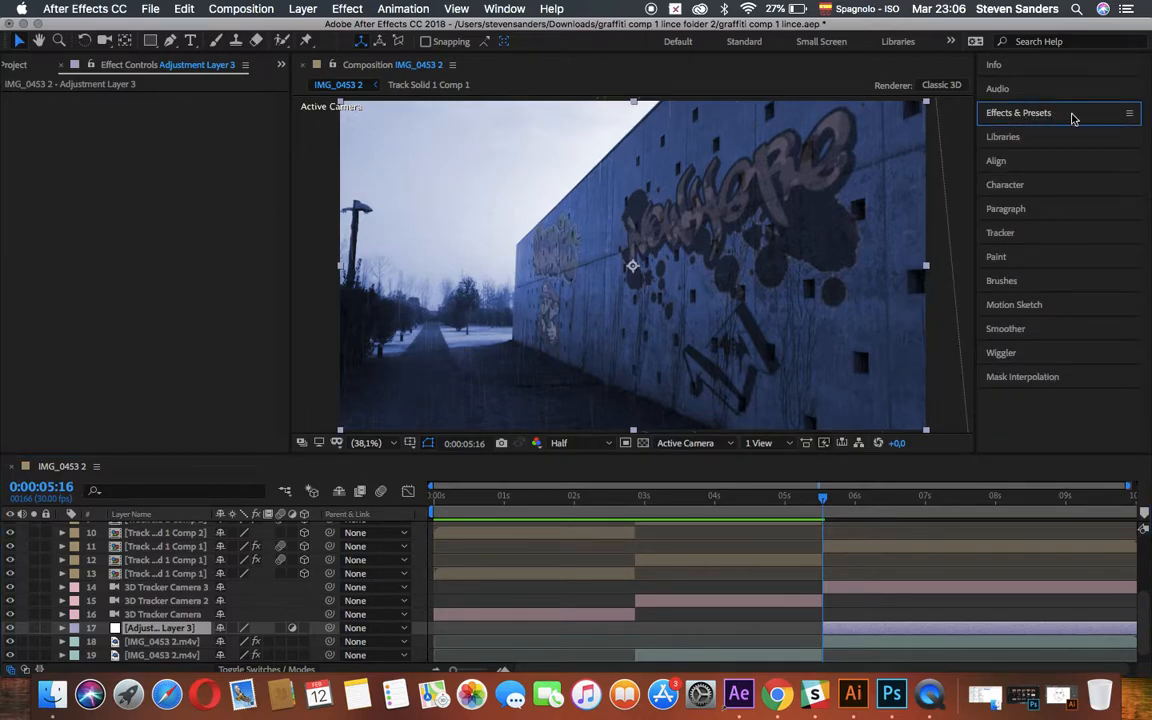
left_click(1072, 118)
left_click(1028, 134)
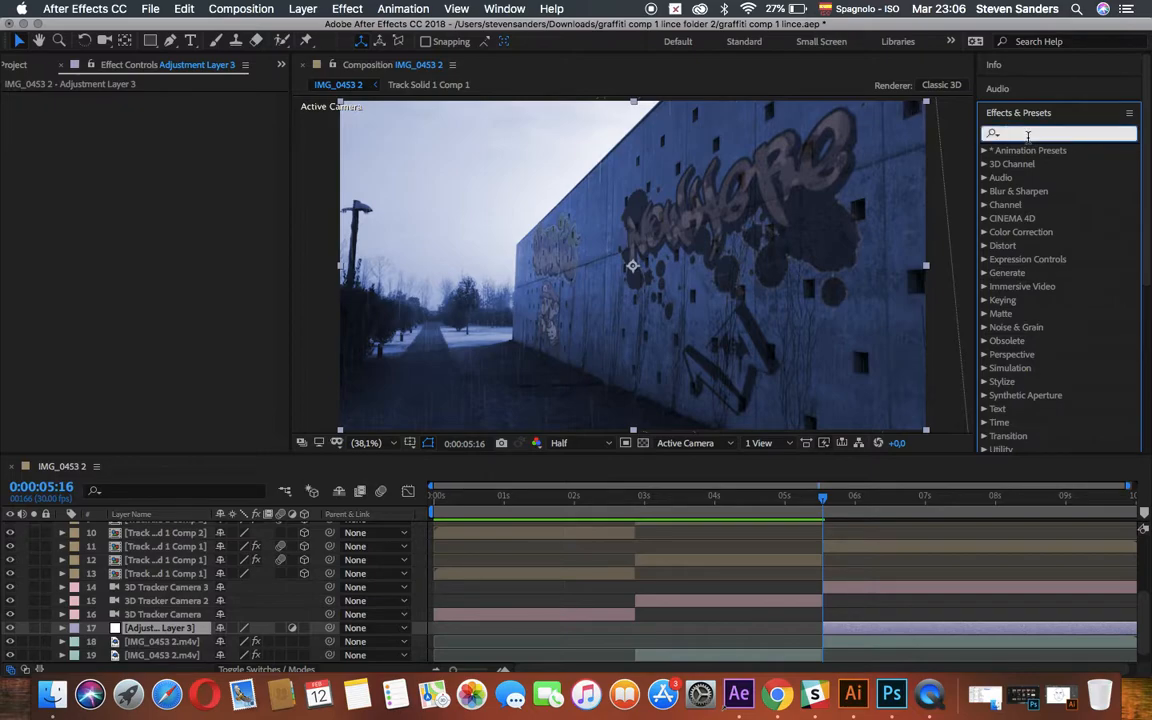
type("tint")
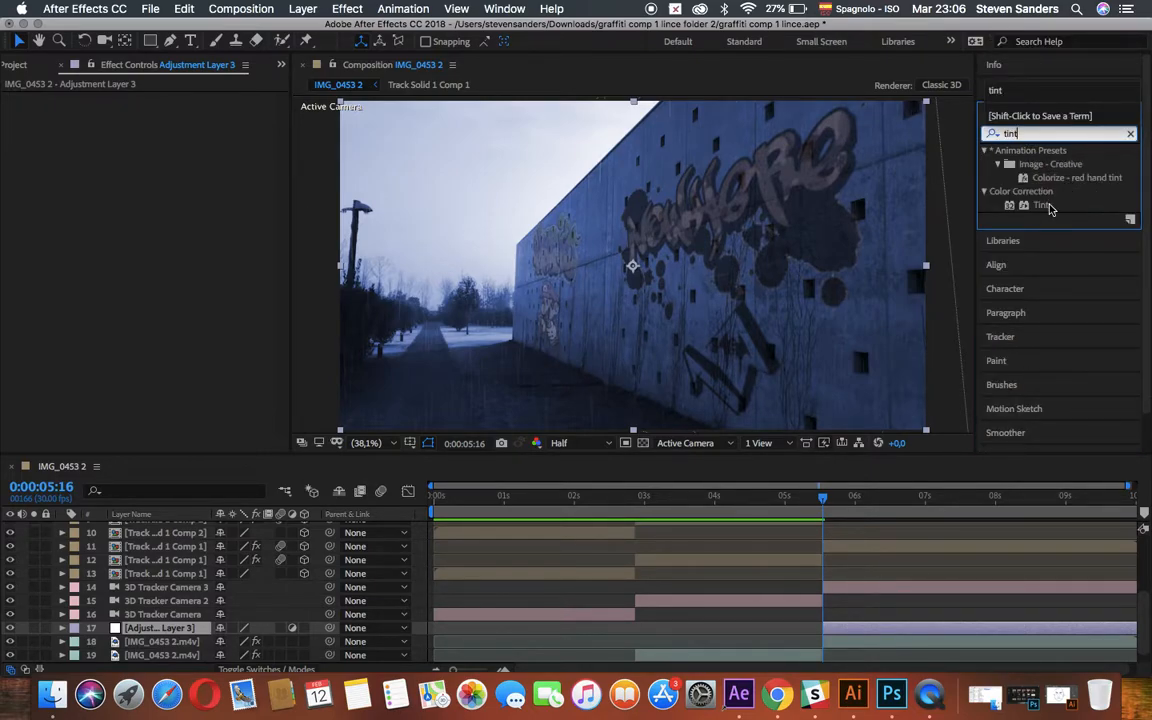
left_click_drag(1050, 210, 875, 632)
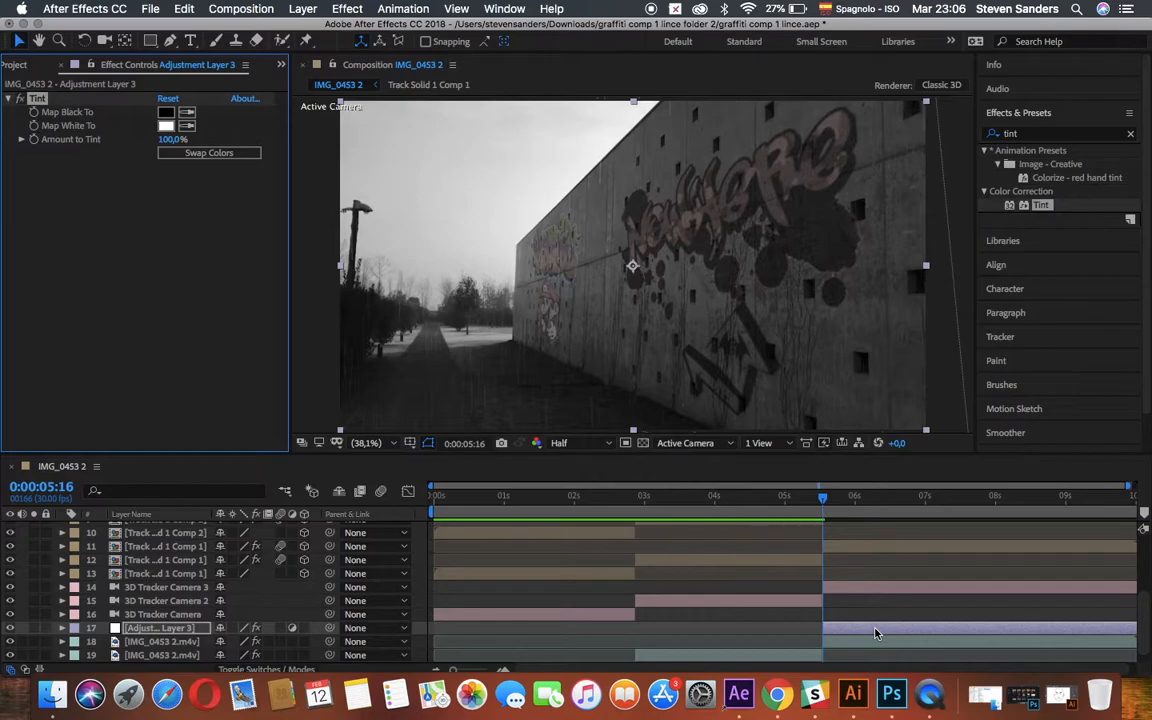
Find the Curves effect and apply it to the same adjustment layer.
left_click(1036, 136)
type("curv")
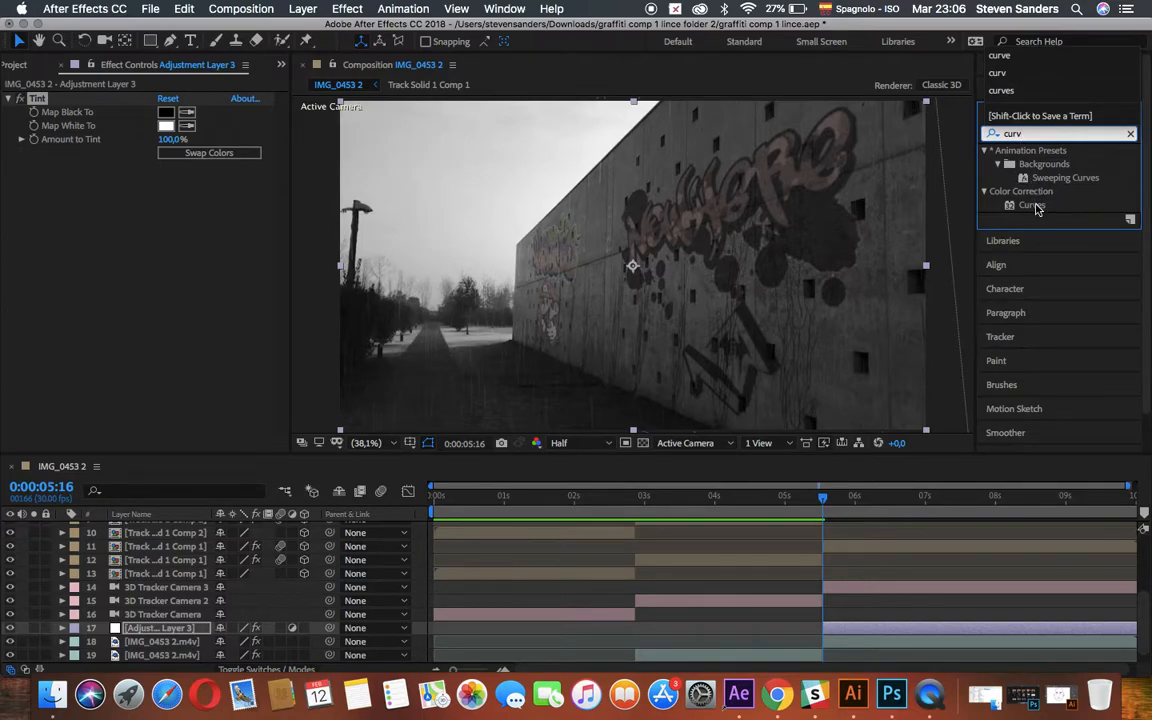
left_click_drag(1037, 206, 877, 620)
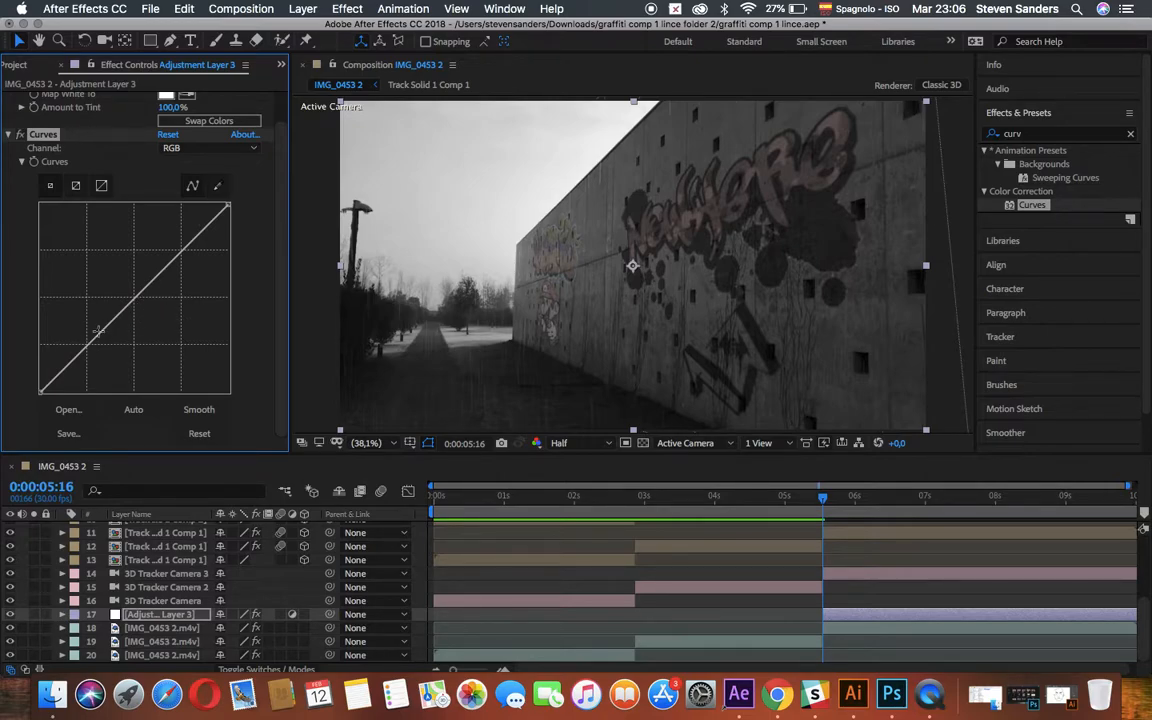
Brighten the adjustment layer strongly by pulling the middle of its RGB curve up to the graph's upper edge, judging the image at 0:00:06:25.
mouse_move(87, 350)
left_mouse_down()
mouse_move(100, 378)
mouse_move(85, 351)
left_mouse_up()
mouse_move(181, 251)
left_mouse_down()
mouse_move(184, 279)
mouse_move(160, 205)
mouse_move(181, 247)
left_mouse_up()
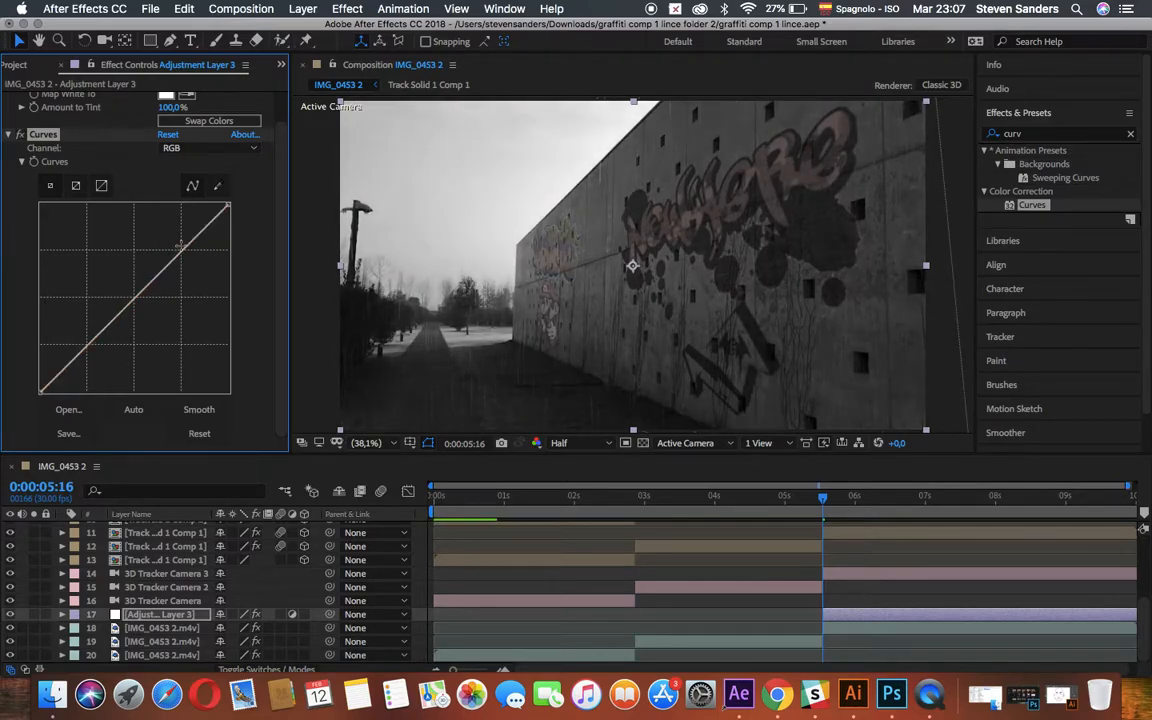
left_click_drag(229, 206, 253, 194)
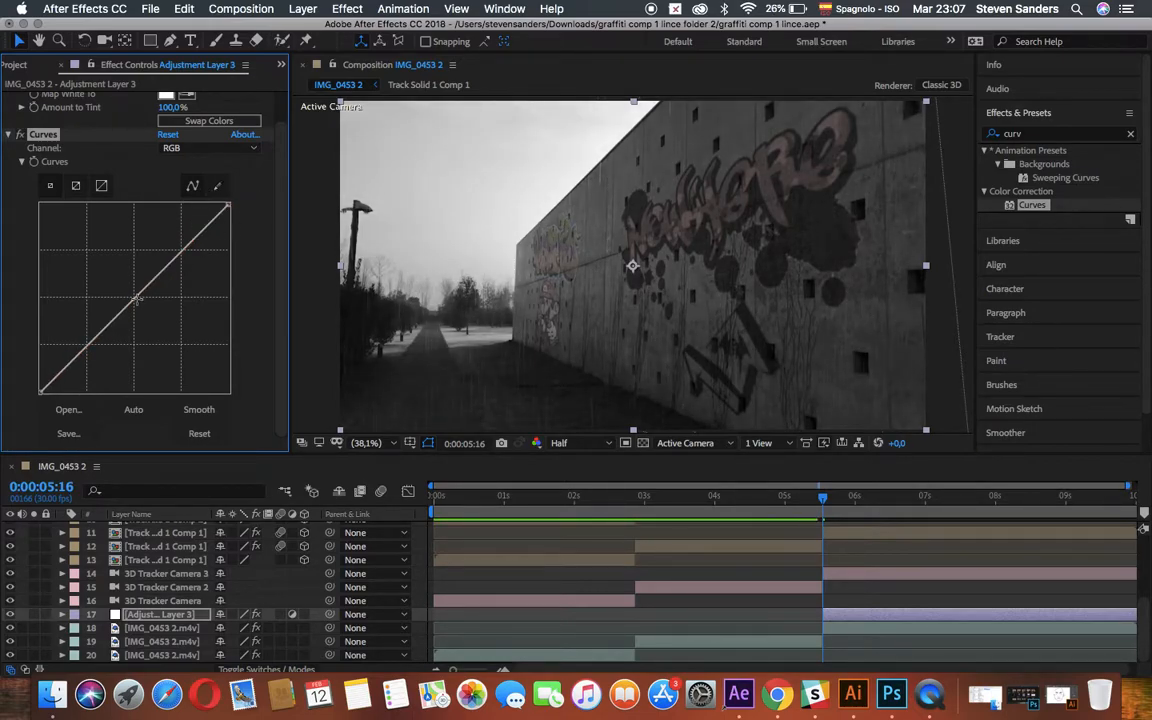
left_click_drag(143, 302, 118, 257)
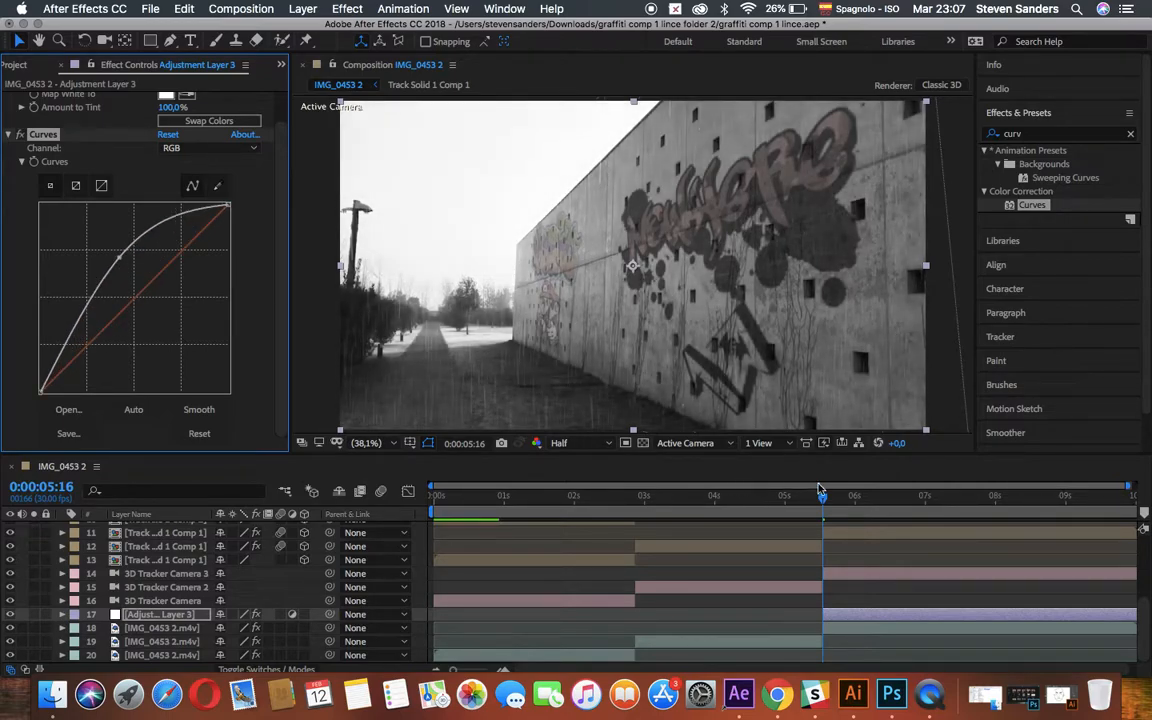
left_click_drag(822, 503, 914, 503)
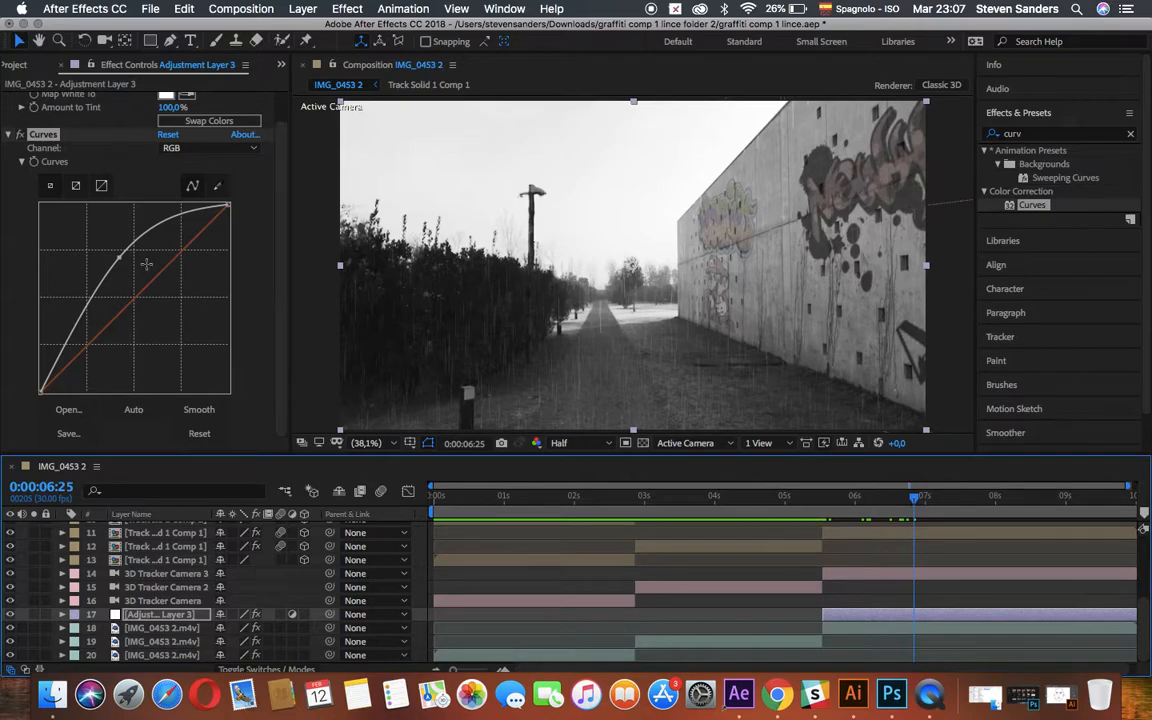
left_click_drag(118, 259, 101, 193)
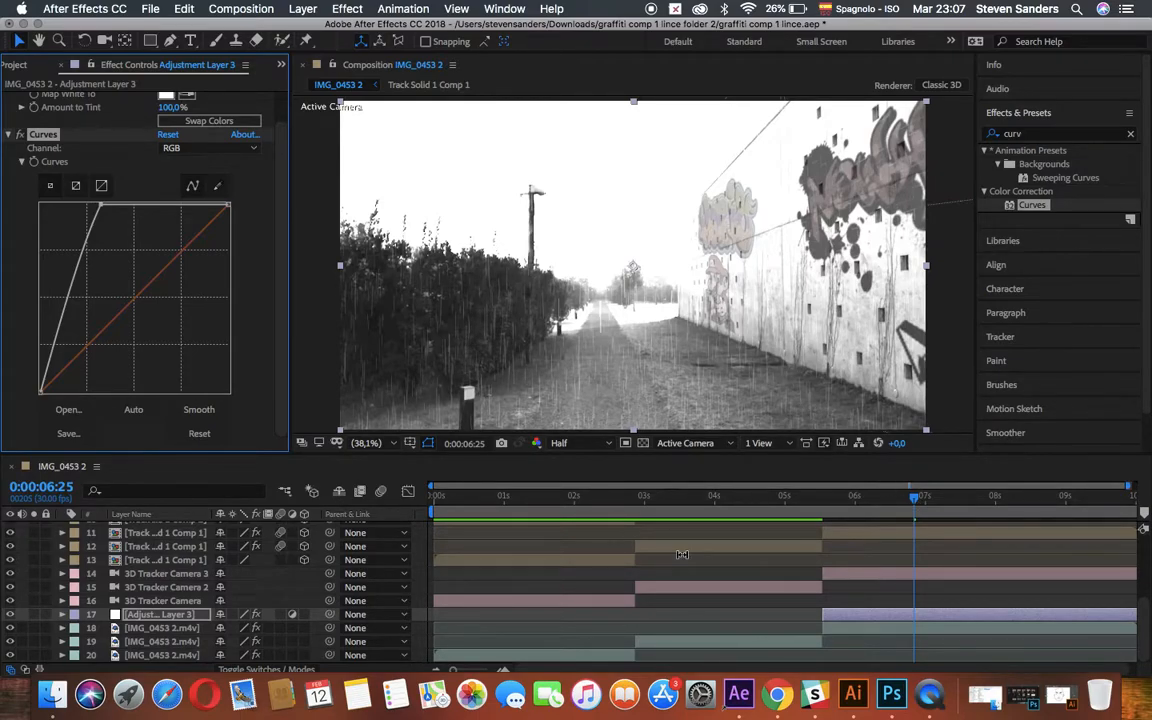
Duplicate the IMG_0453 2.m4v segment starting at 0:00:05:16, place the copy above the adjustment layer, and toggle its visibility to compare.
left_click(854, 629)
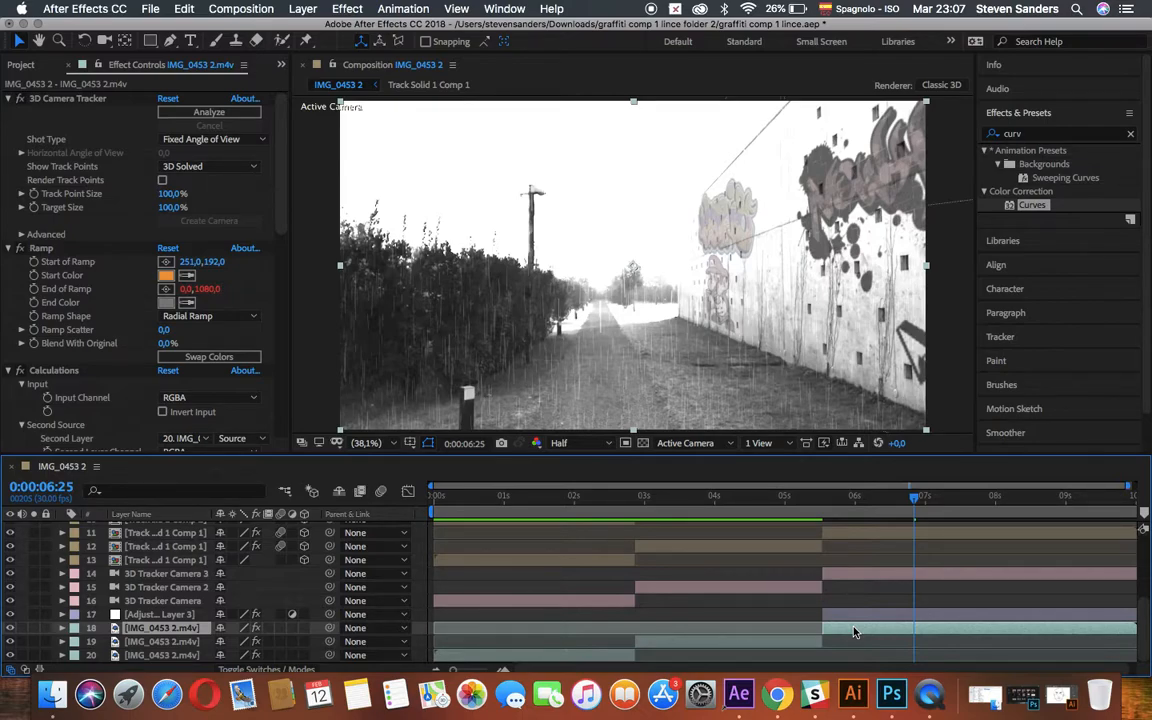
key("super+d")
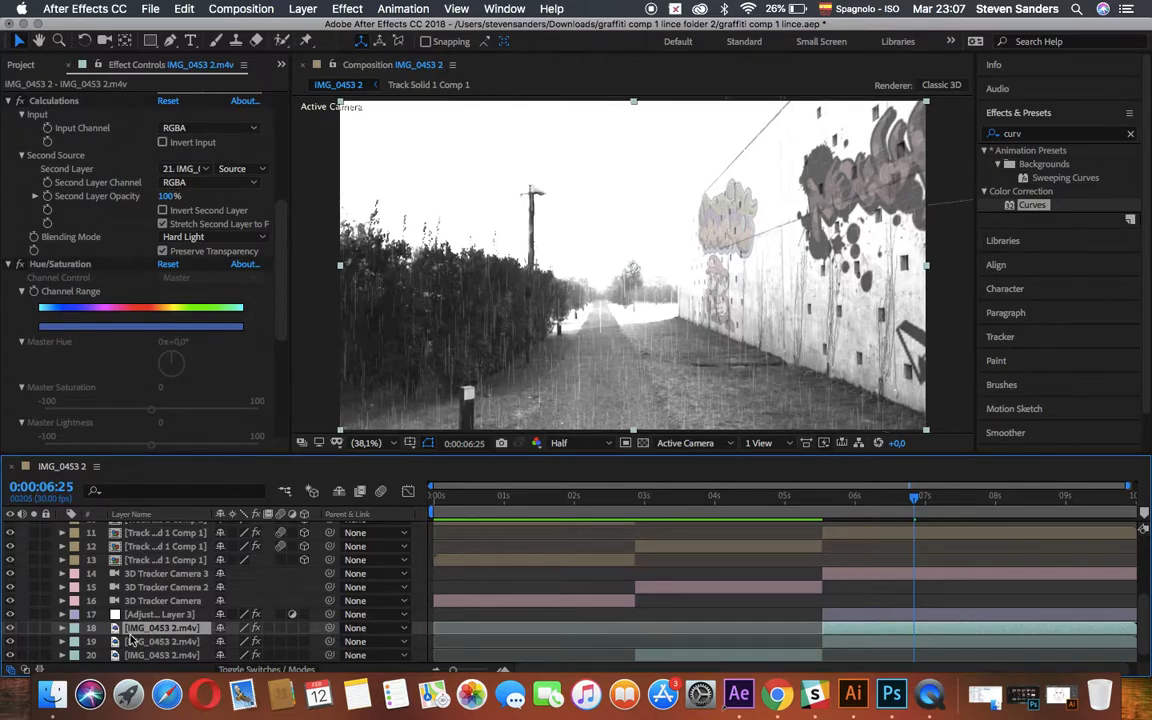
left_click_drag(135, 627, 135, 612)
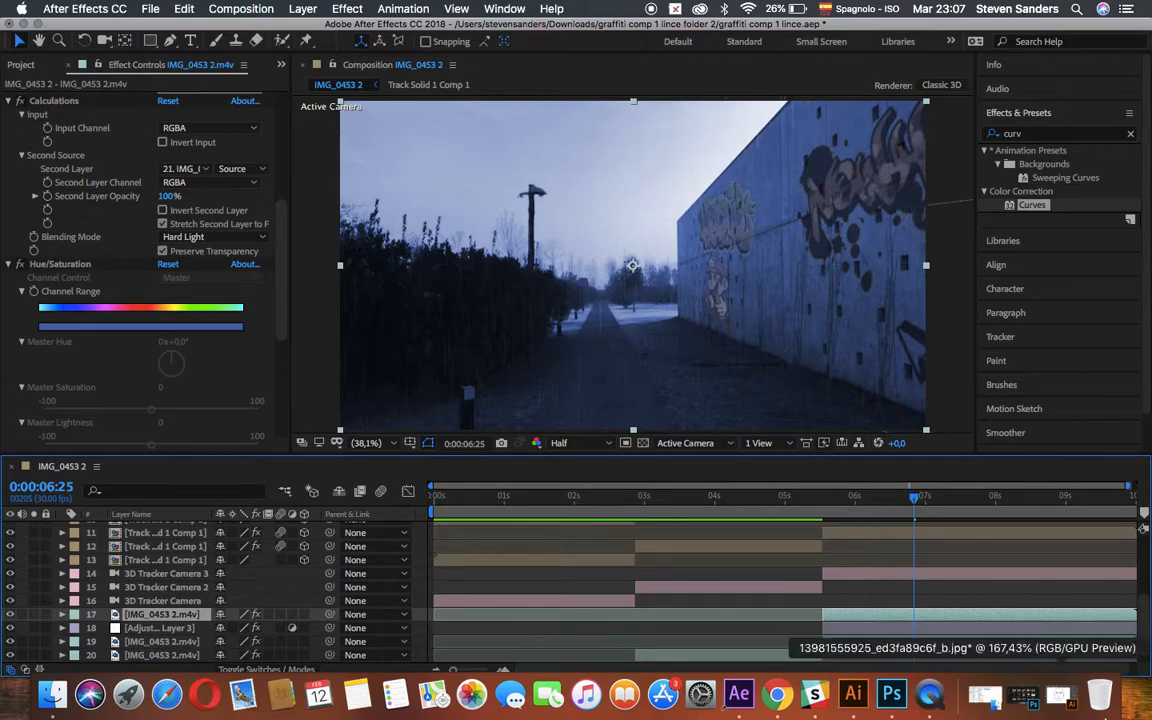
left_click(11, 615)
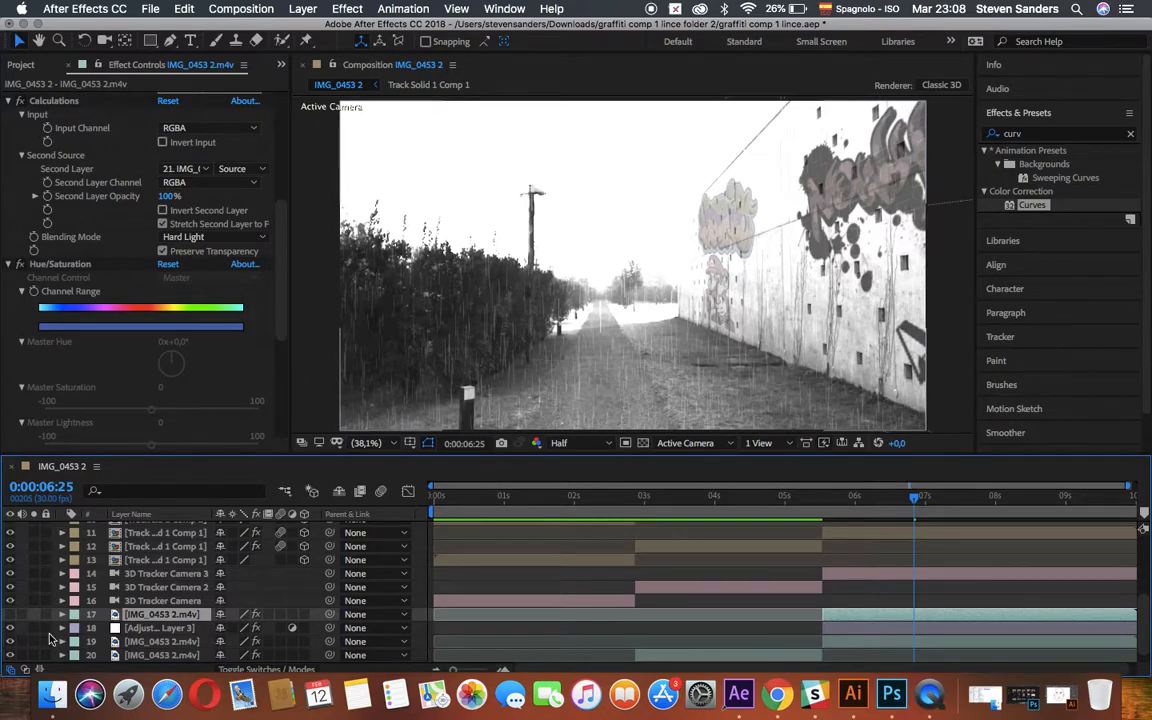
Open the duplicated IMG_0453 2.m4v segment for layer editing and select the whole wall at 0:00:05:16 with Roto Brush foreground strokes.
double_click(848, 621)
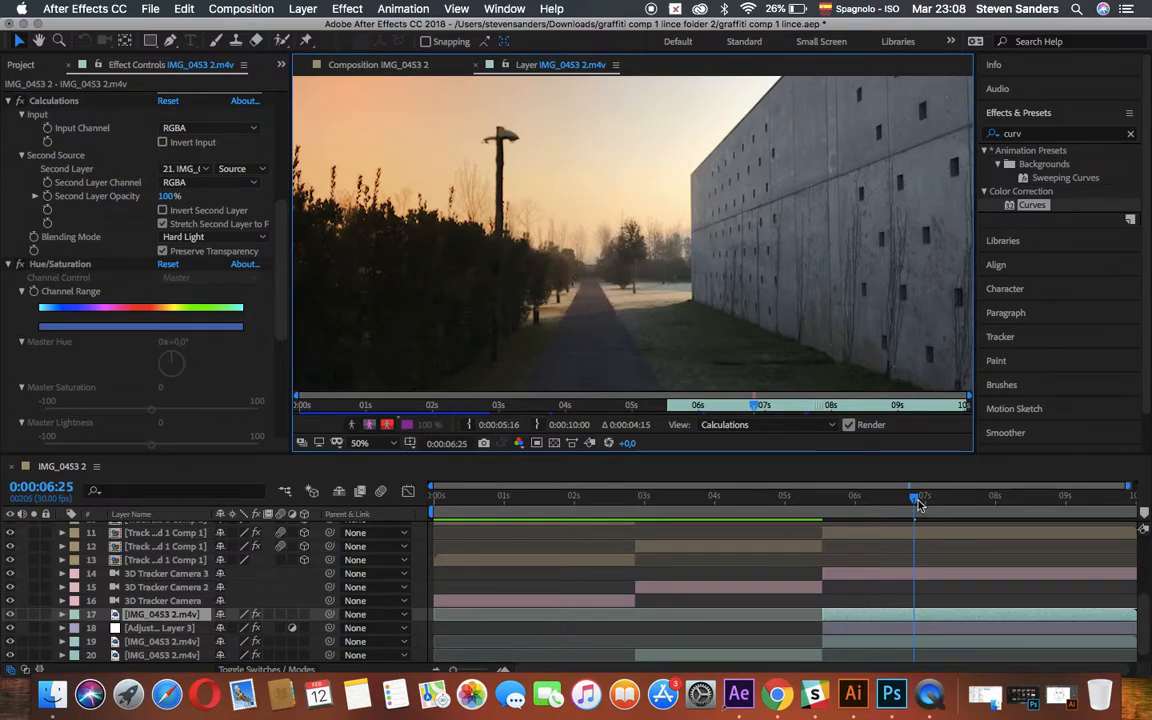
left_click_drag(913, 497, 824, 507)
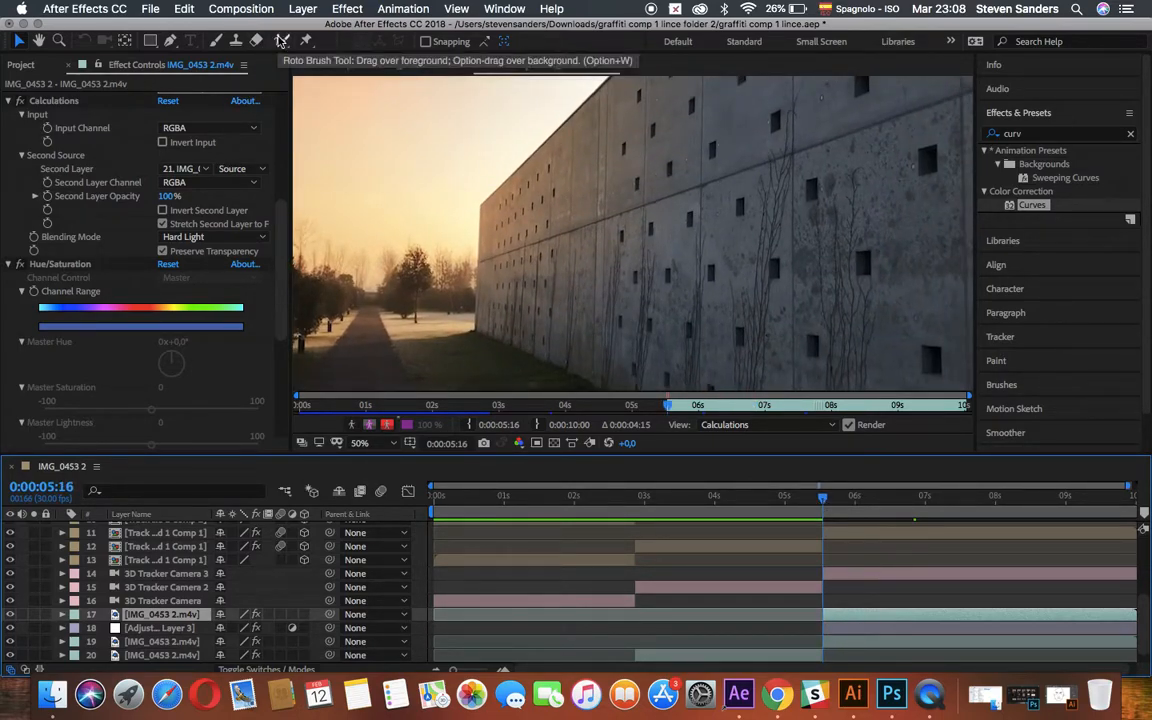
left_click(282, 40)
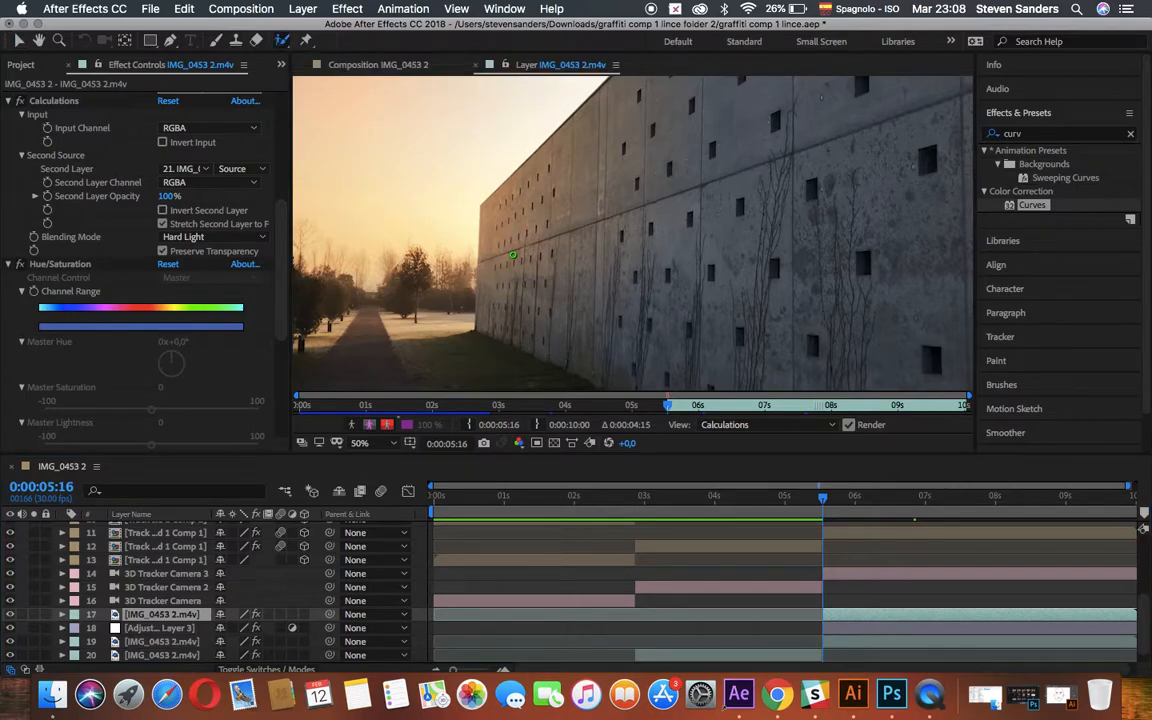
left_click_drag(496, 280, 539, 280)
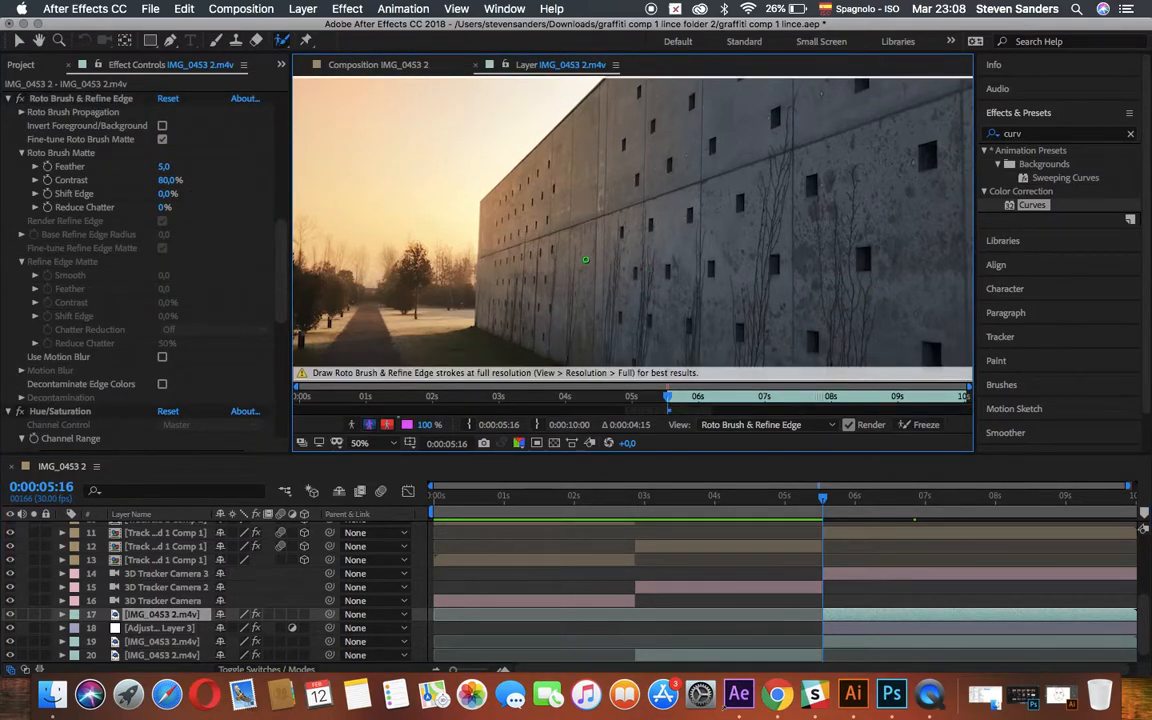
left_click_drag(498, 190, 677, 122)
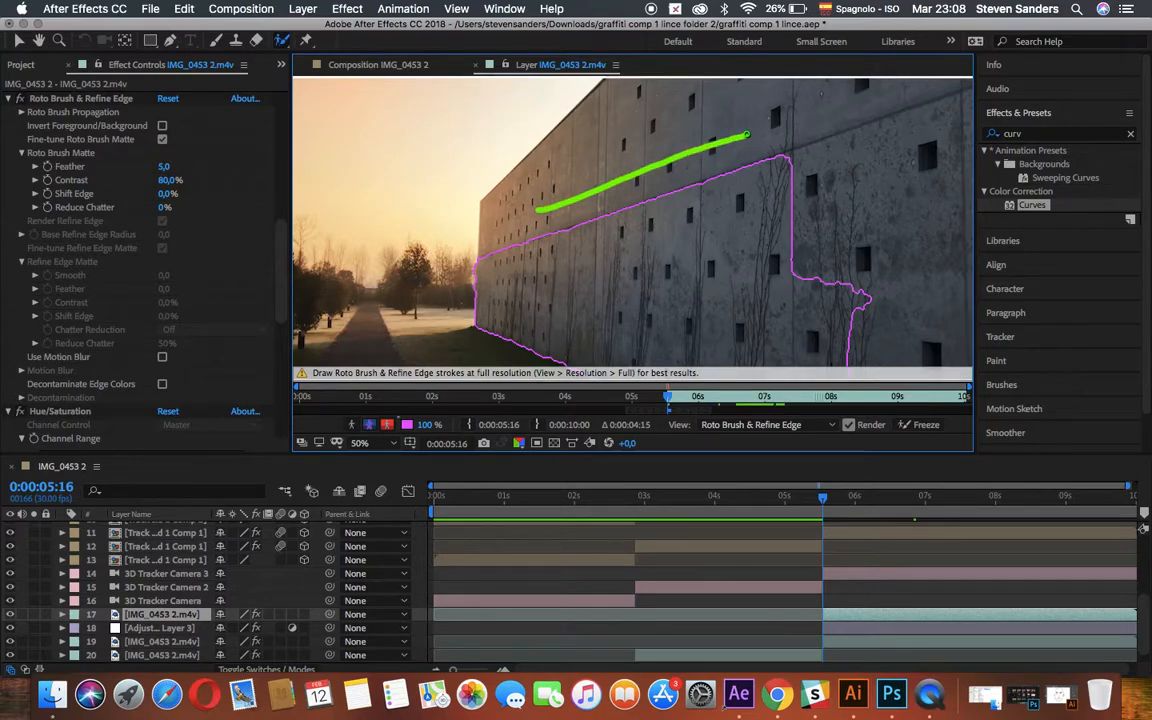
left_click_drag(729, 196, 865, 195)
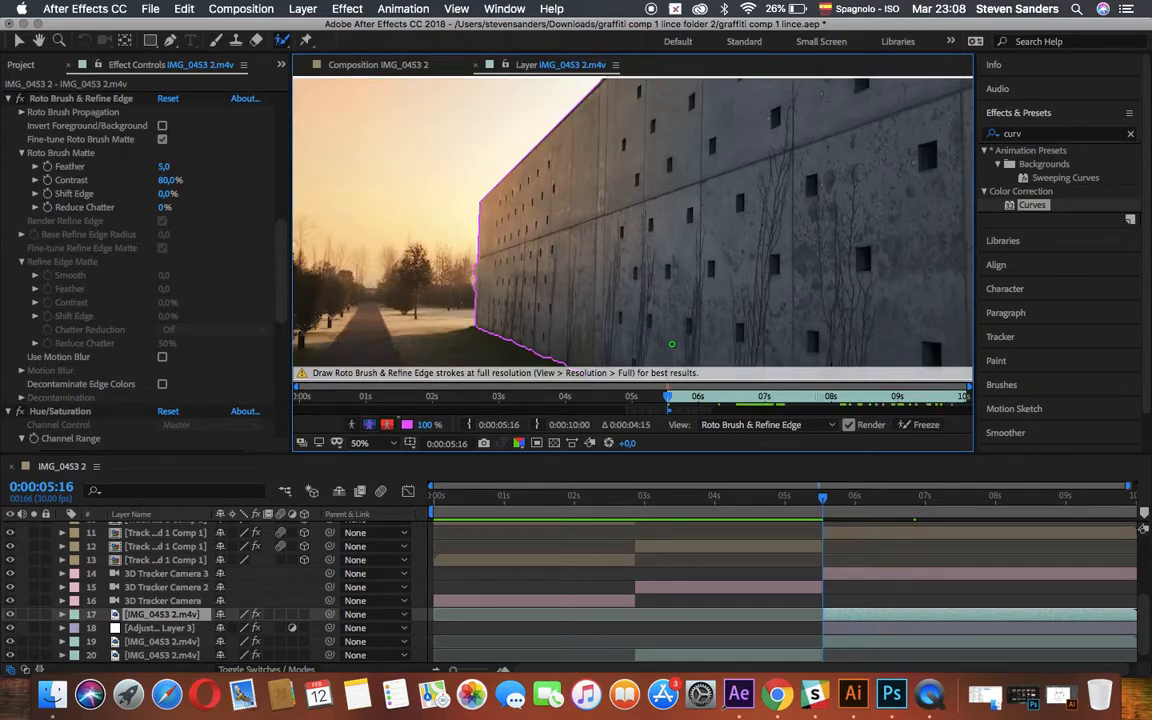
Propagate the Roto Brush wall selection forward from 0:00:05:16, checking its outline in playback and extending the Roto Brush span.
scroll(645, 297, "down", 4)
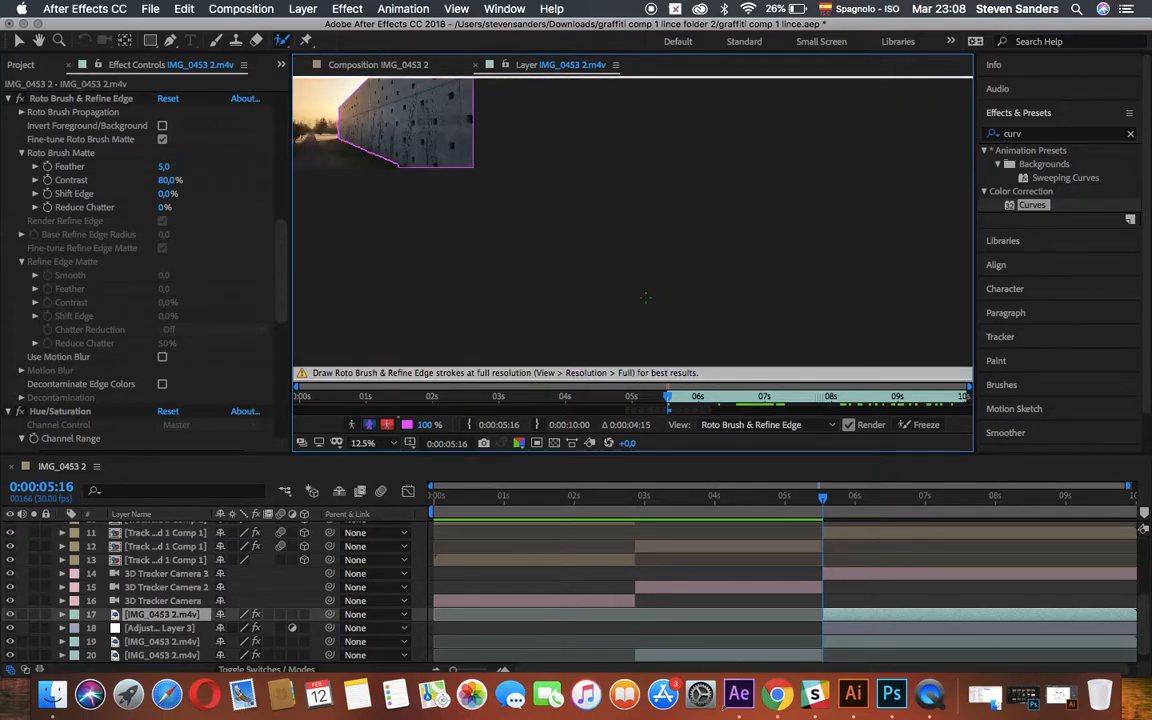
scroll(645, 297, "up", 1)
left_click(37, 42)
left_click_drag(688, 246, 763, 315)
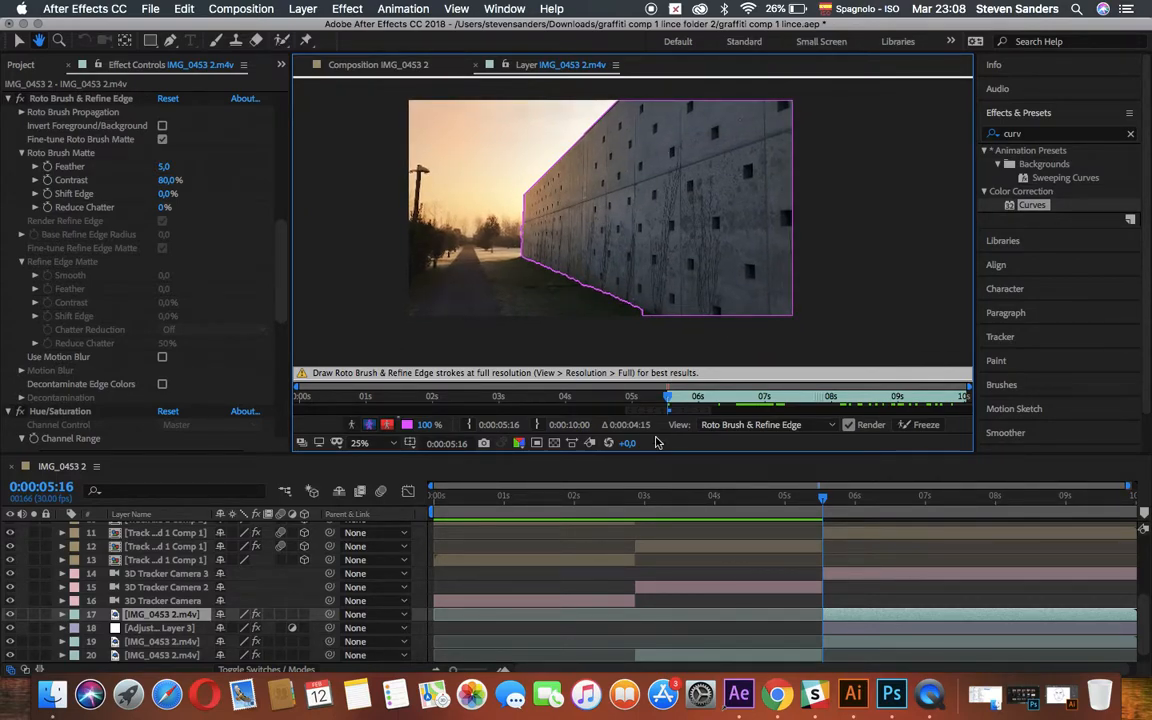
key("space")
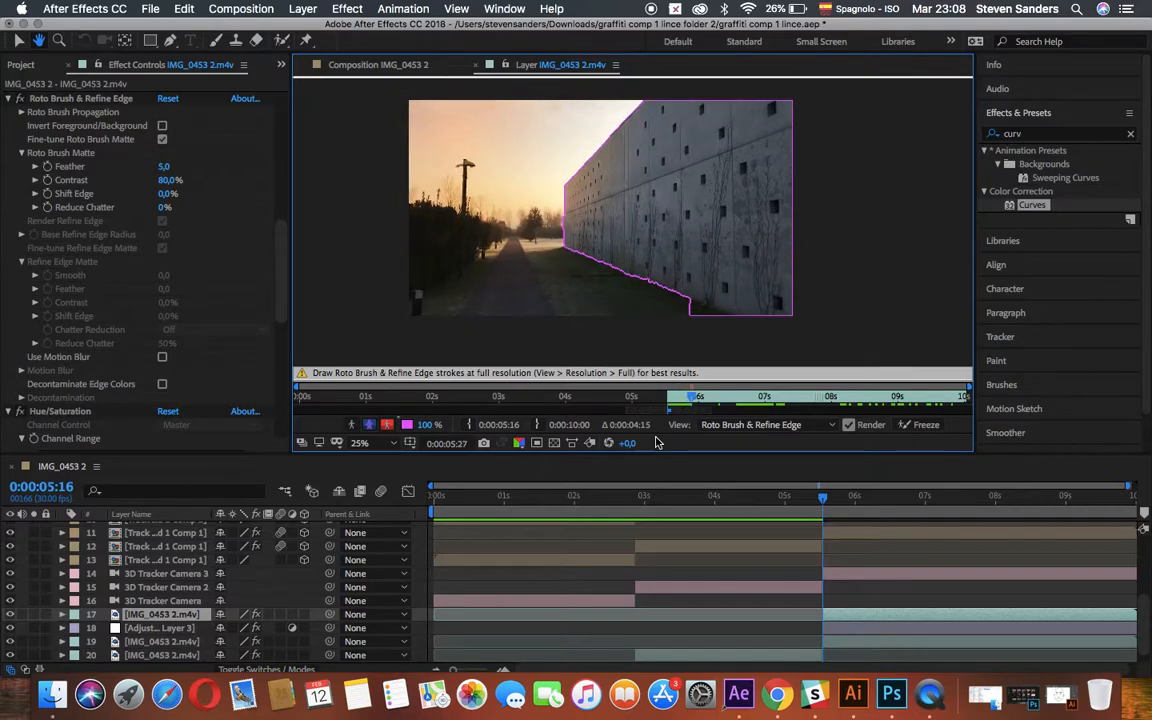
key("space")
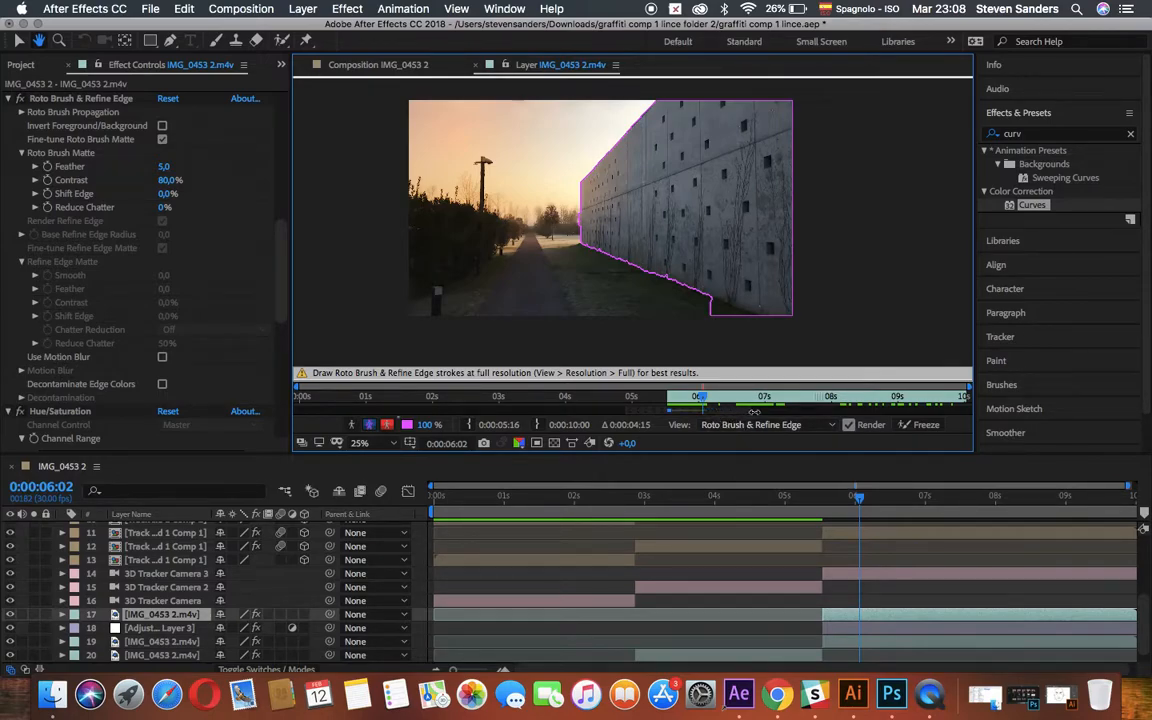
key("space")
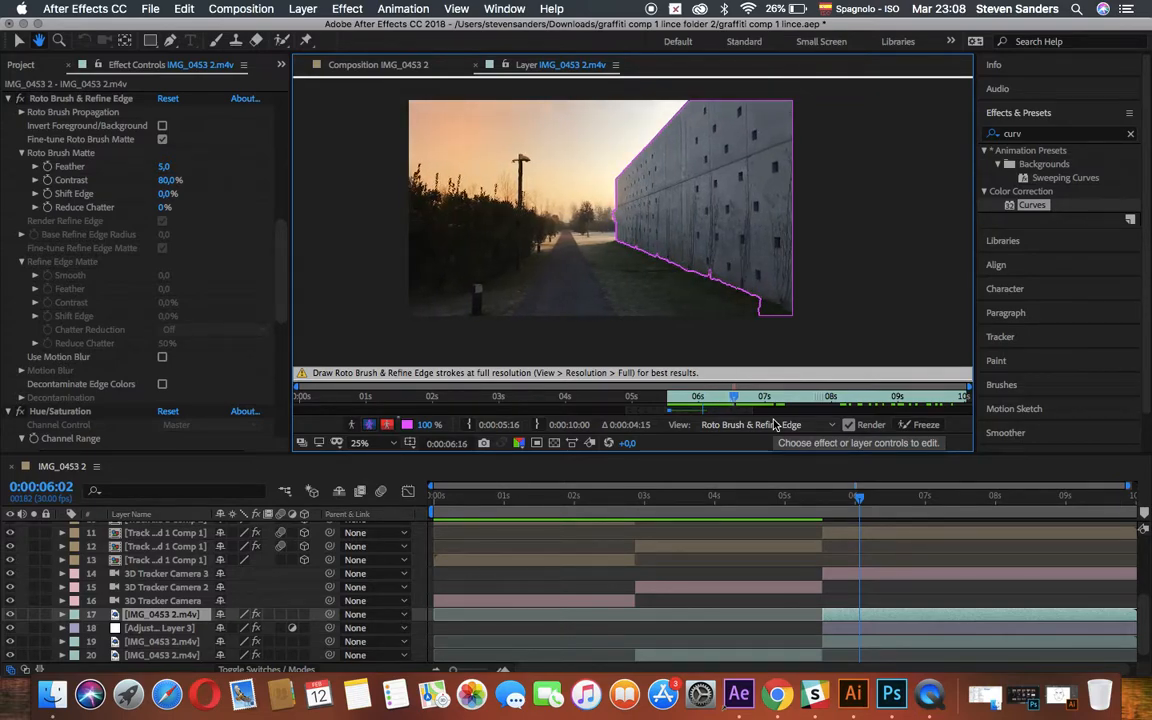
key("space")
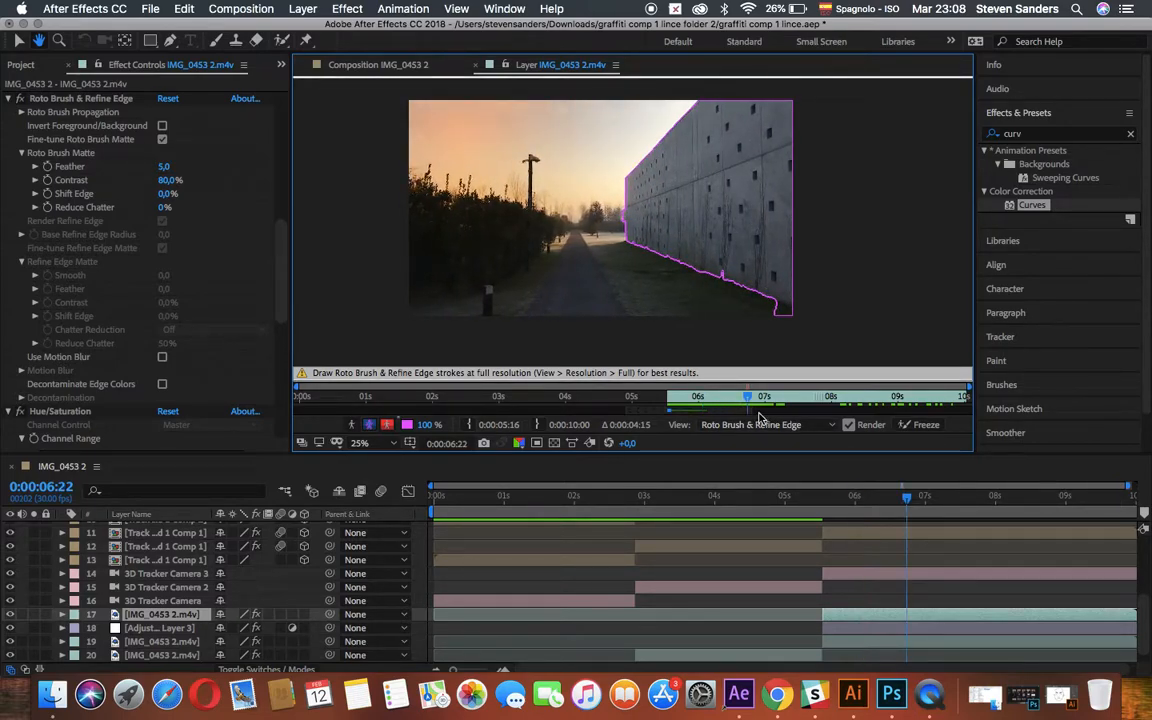
left_click_drag(752, 411, 848, 411)
key("space")
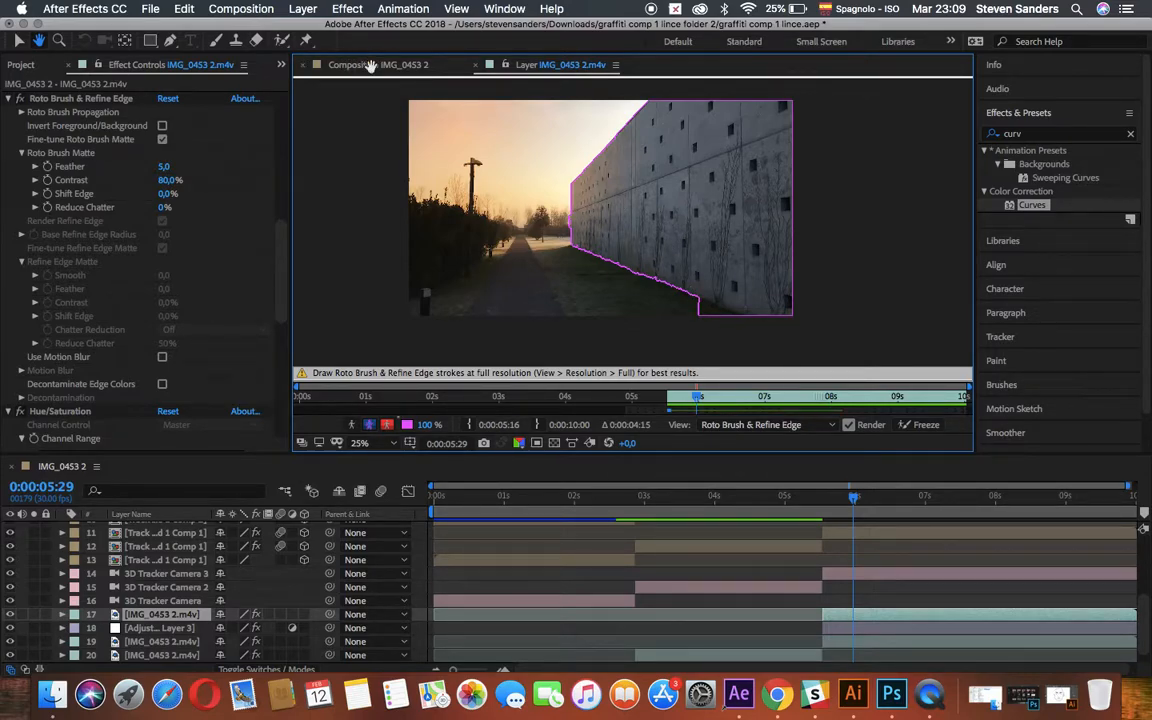
Return to the IMG_0453 2 composition at 0:00:05:22 and apply the Tint effect to the rotoscoped wall copy.
left_click(20, 42)
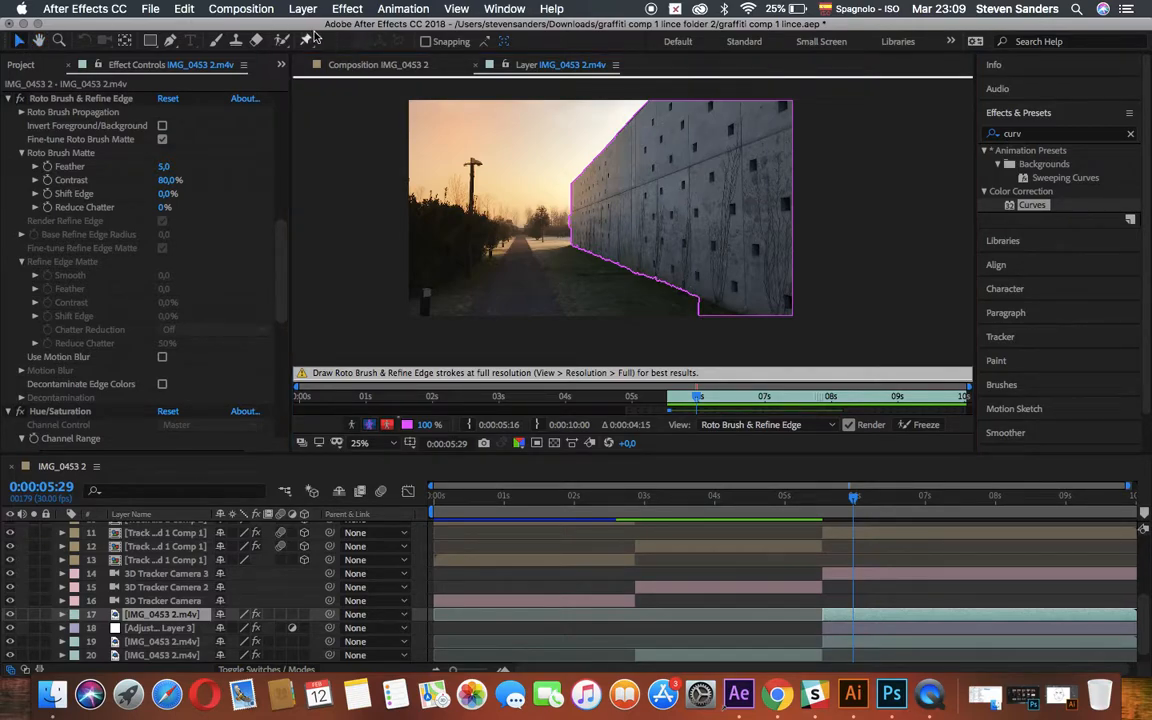
left_click(330, 64)
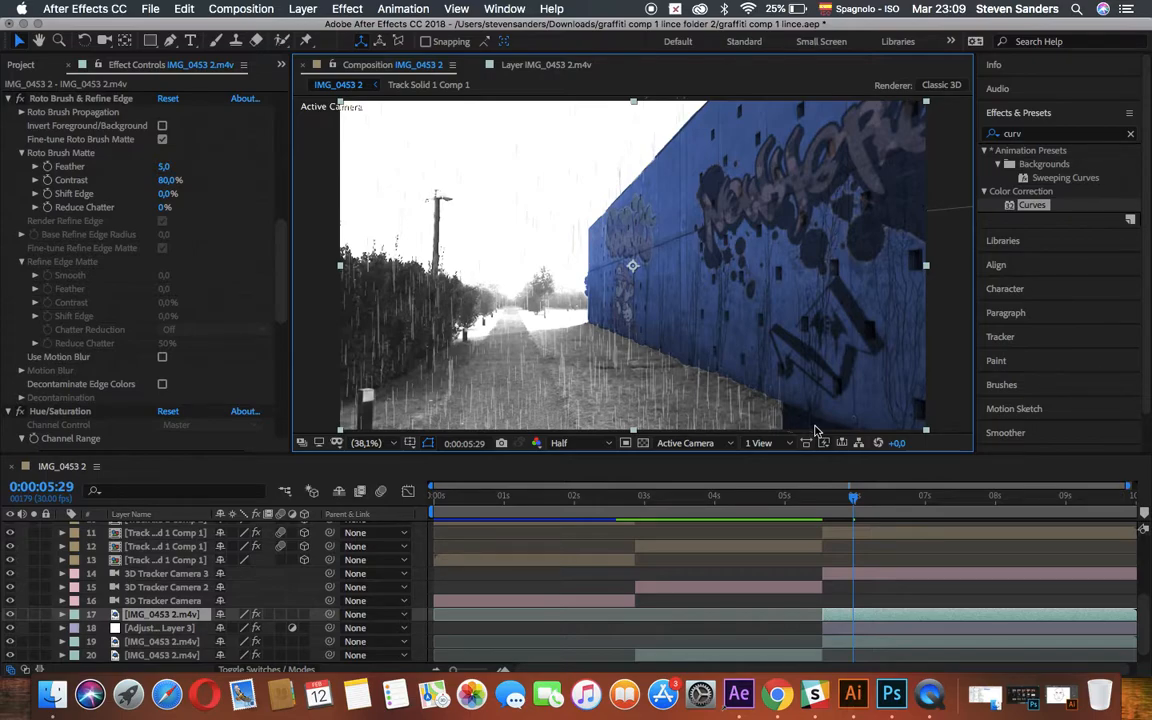
mouse_move(854, 498)
left_mouse_down()
mouse_move(930, 500)
mouse_move(838, 503)
left_mouse_up()
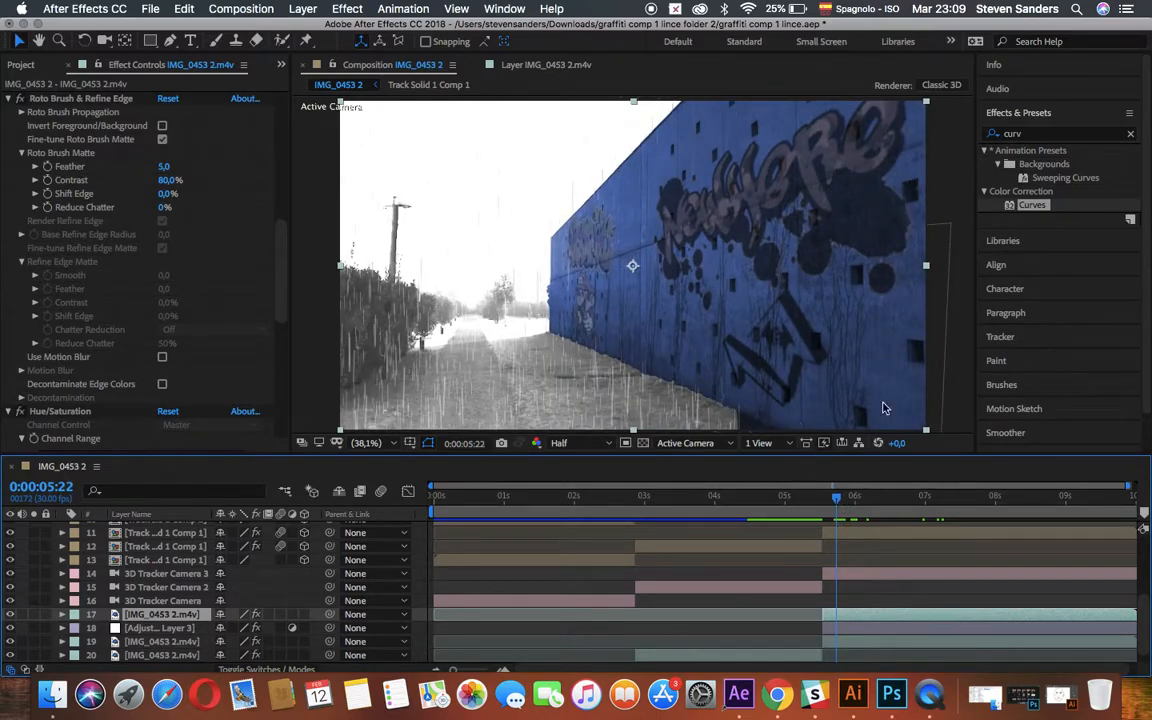
left_click(1034, 137)
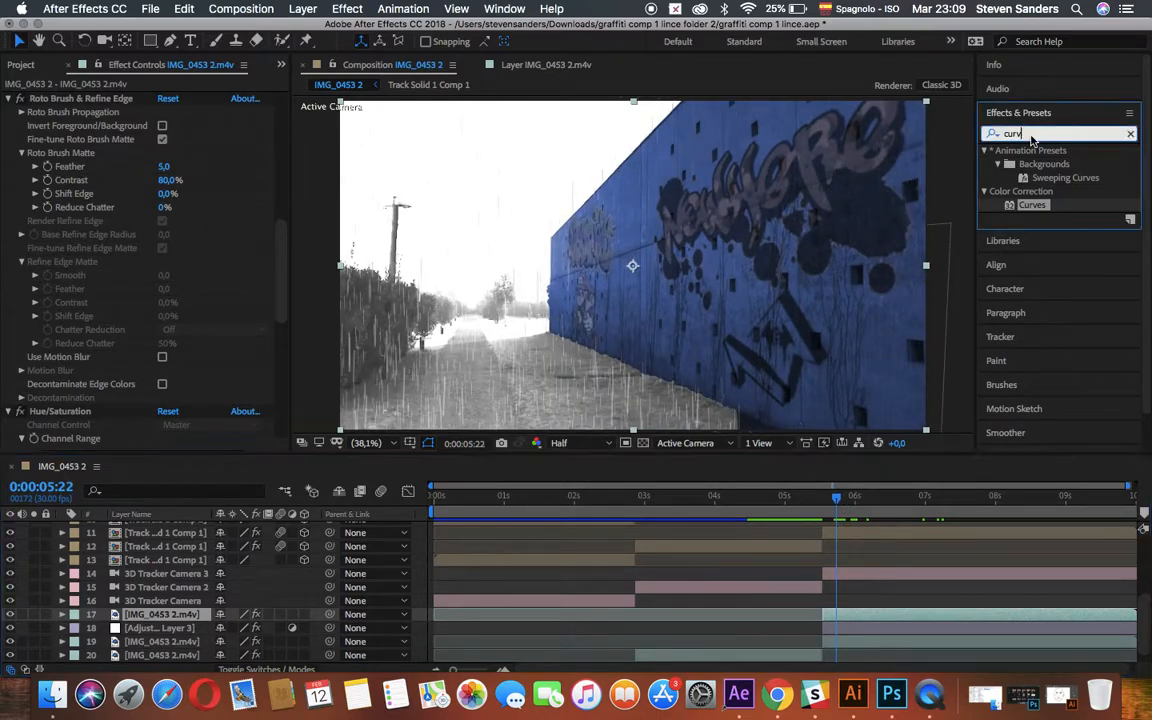
type("tint")
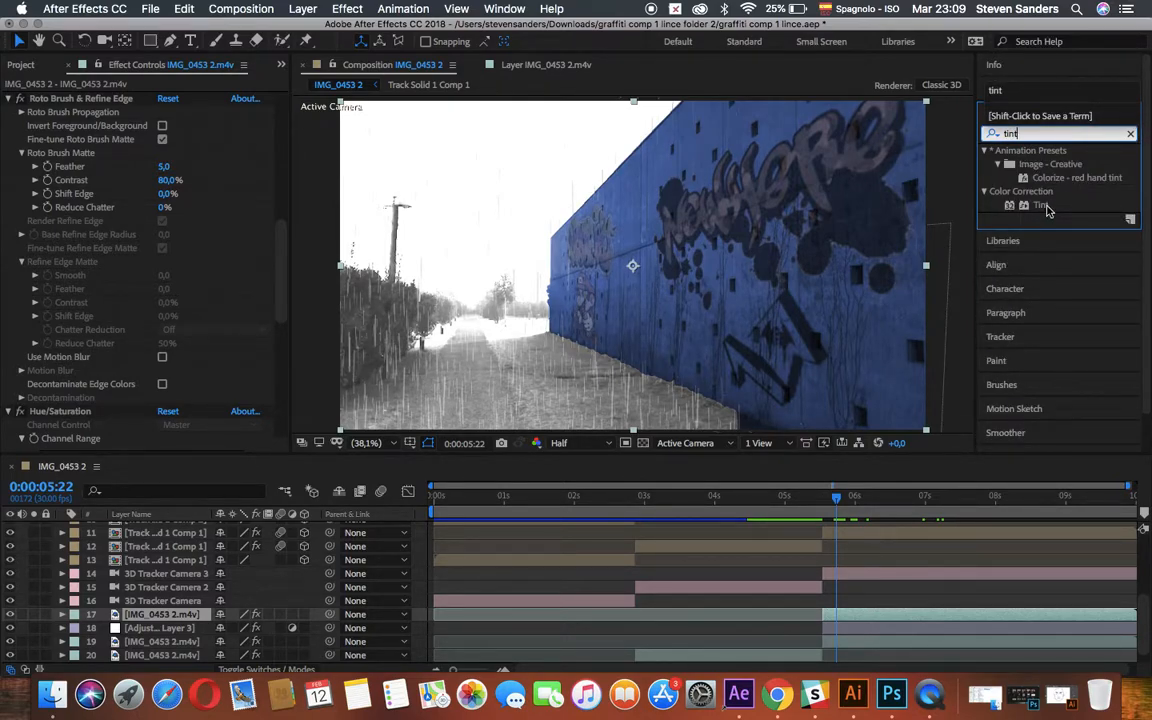
left_click_drag(1047, 210, 872, 620)
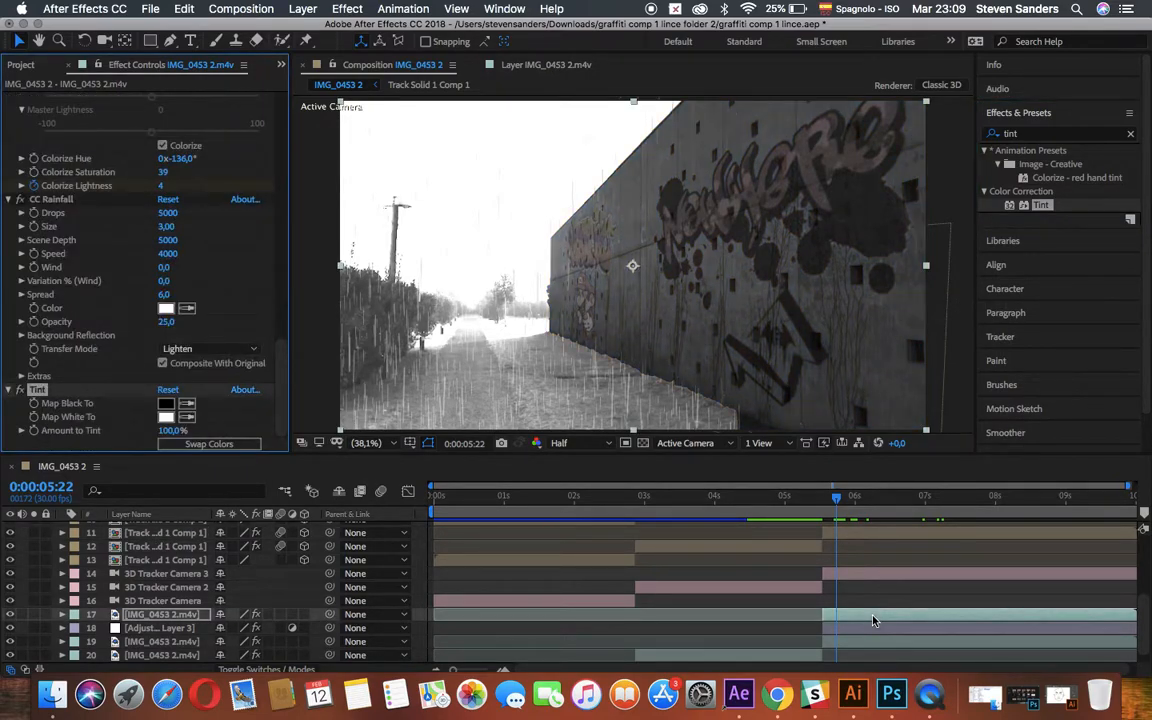
Apply the Curves effect to the rotoscoped wall copy and brighten it moderately by raising the middle of its RGB curve.
left_click(1022, 137)
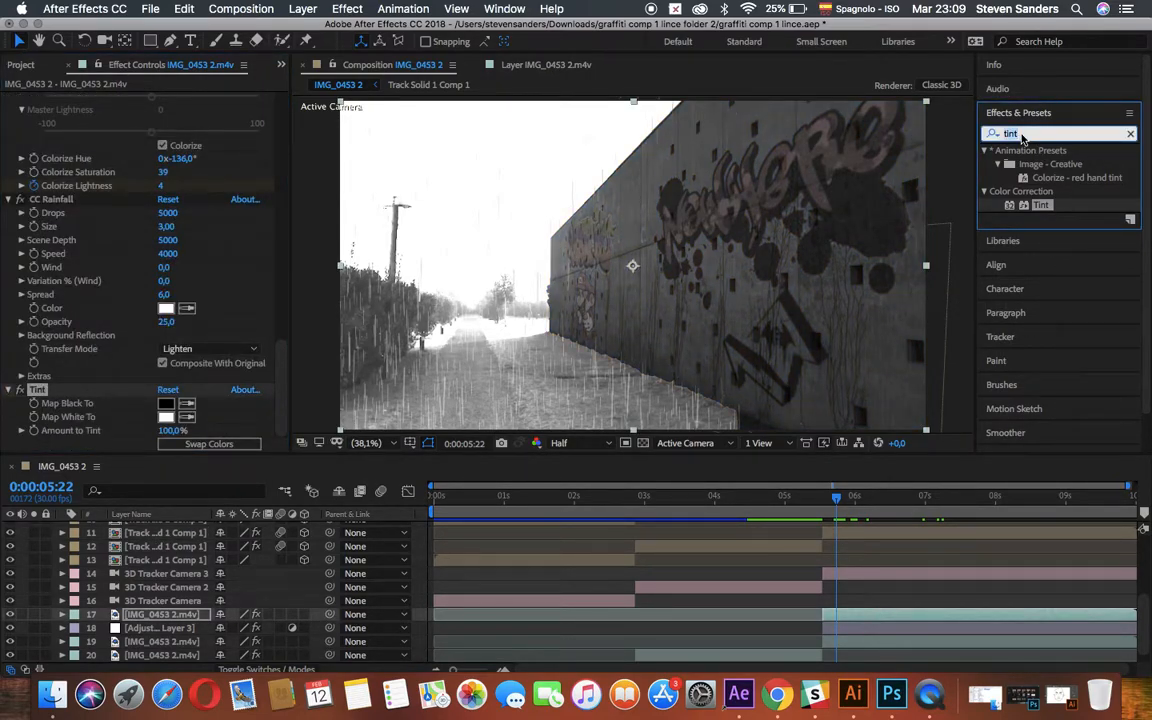
type("curve")
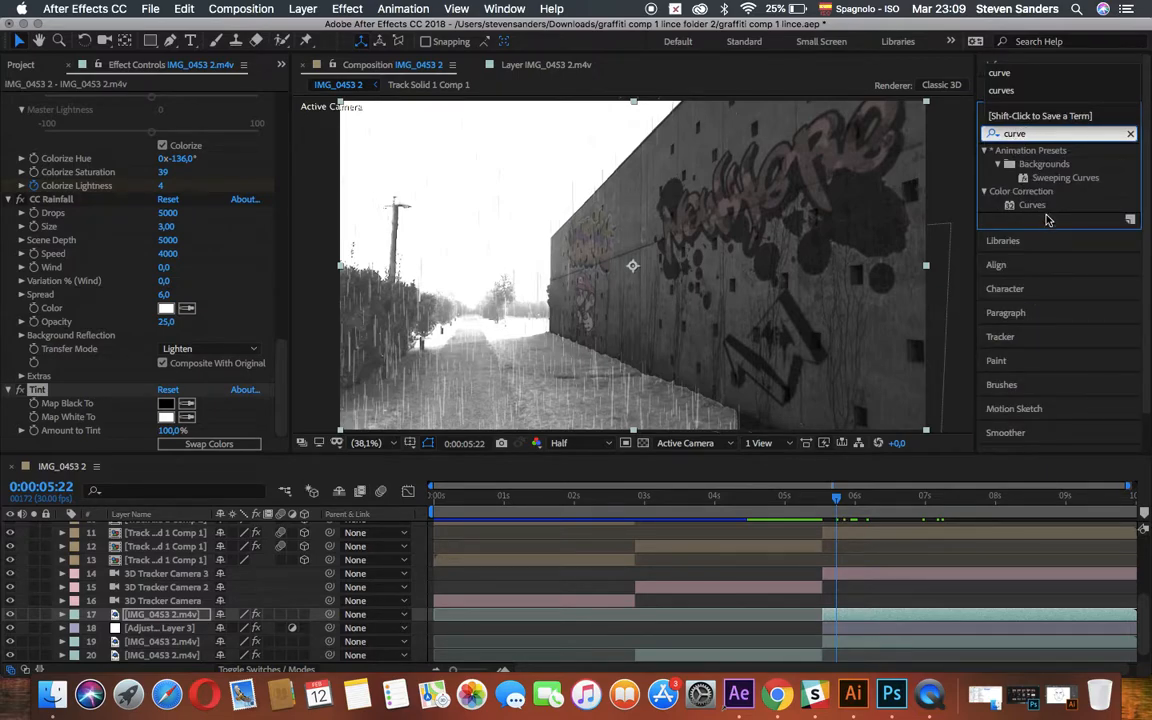
left_click_drag(1032, 205, 895, 617)
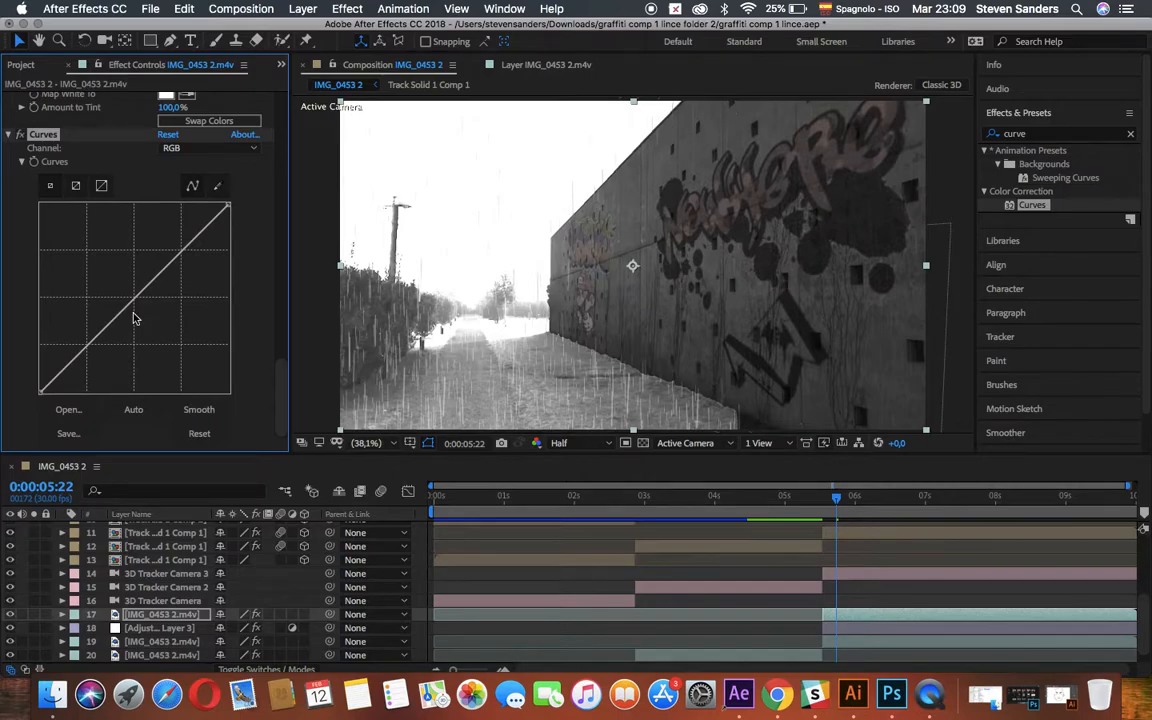
left_click_drag(117, 262, 137, 237)
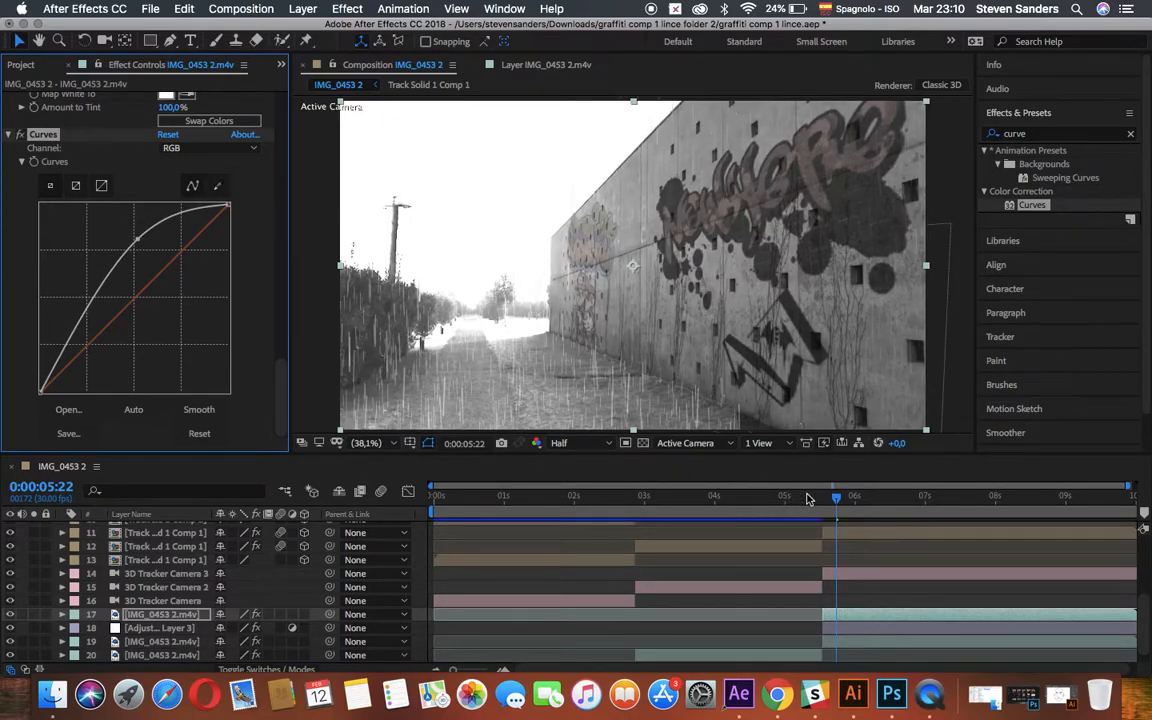
Preview the lightning flash with the rotoscoped wall copy visible and hidden to compare the wall's brightness, leaving the copy visible.
left_click(808, 497)
key("space")
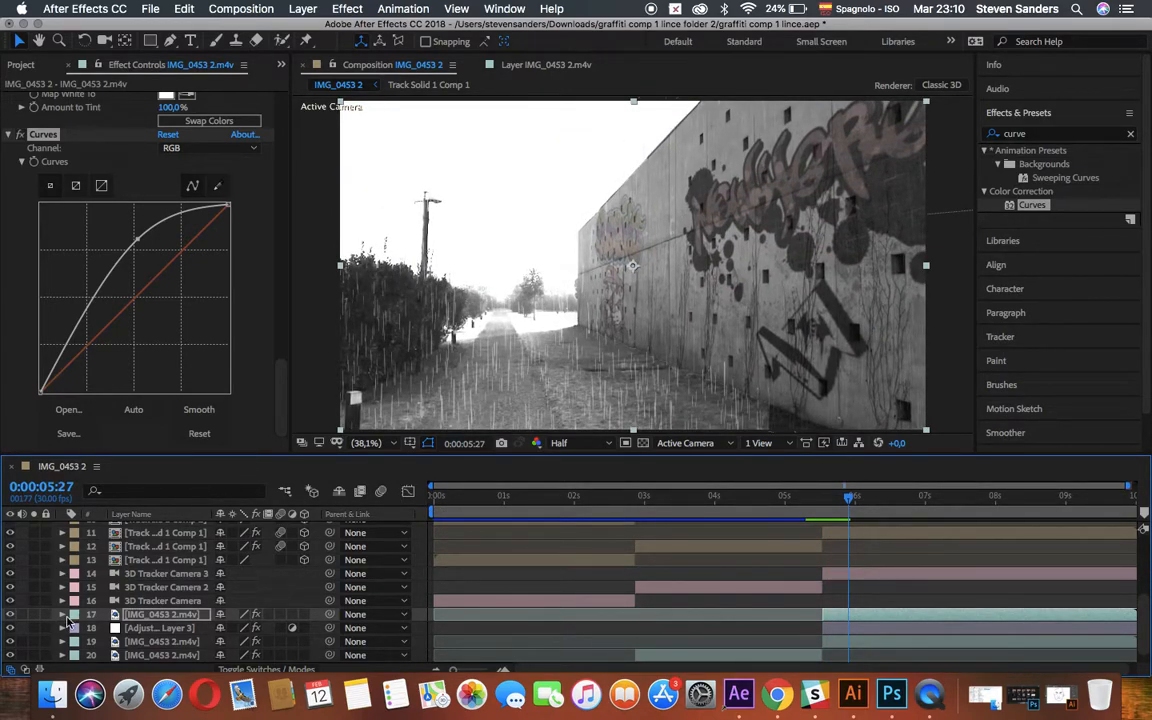
left_click(10, 614)
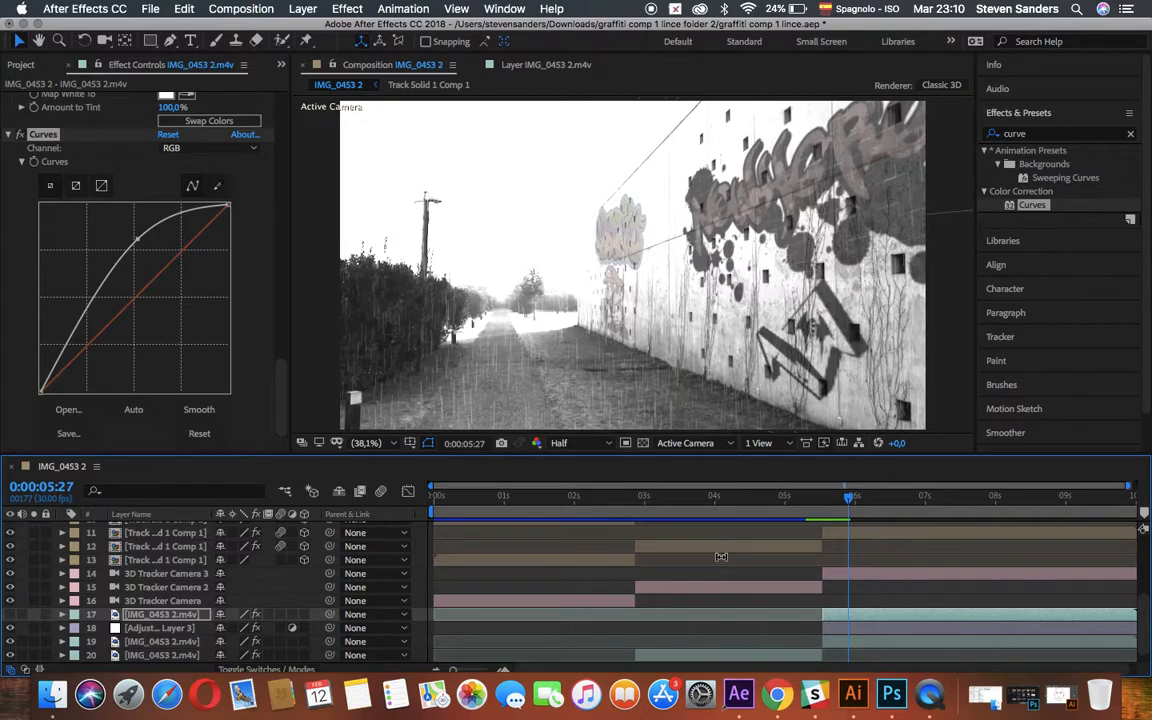
left_click(777, 507)
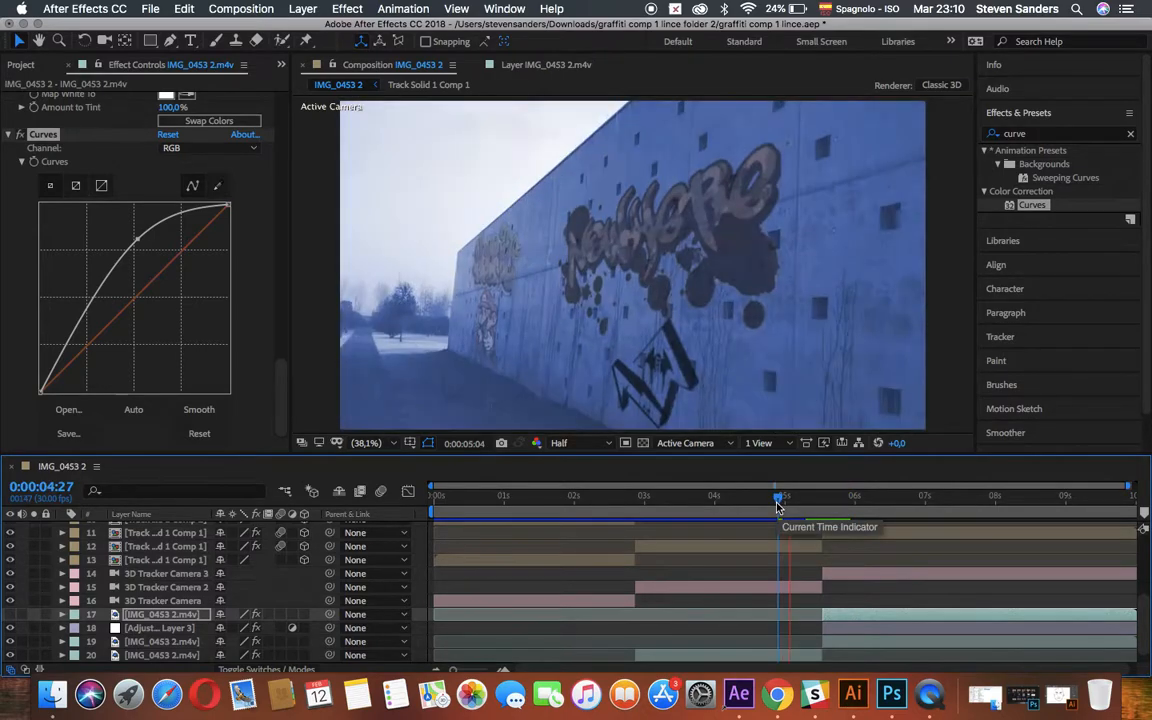
key("space")
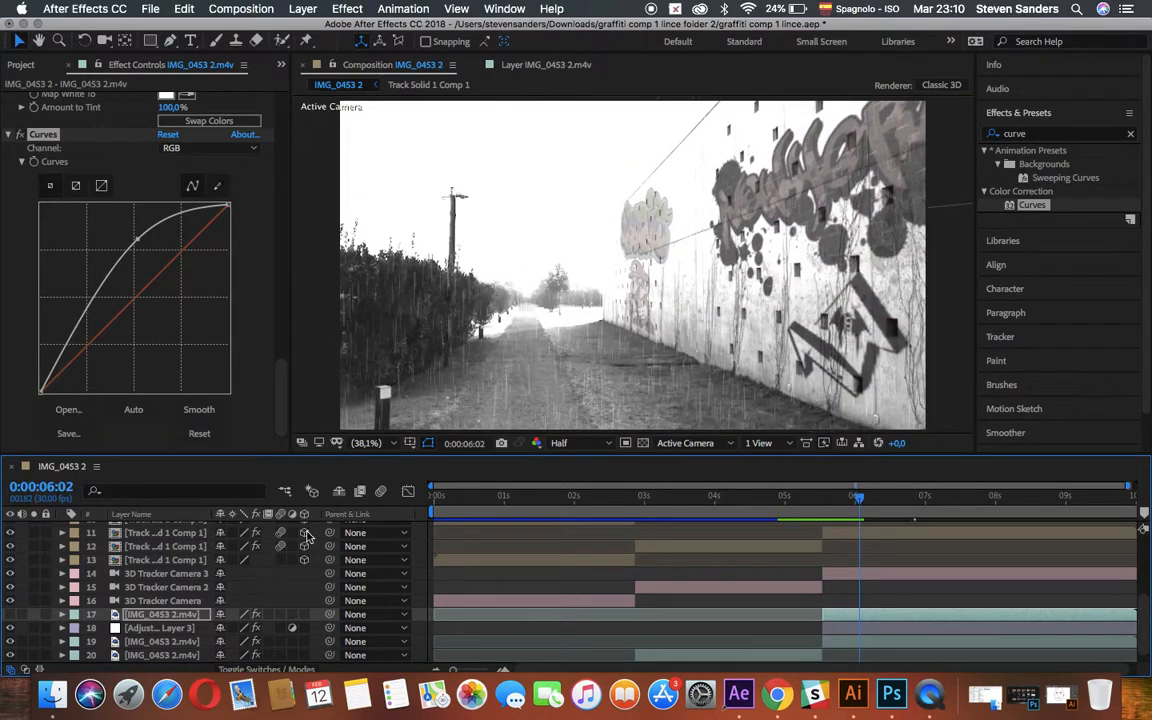
left_click(10, 615)
left_click(746, 500)
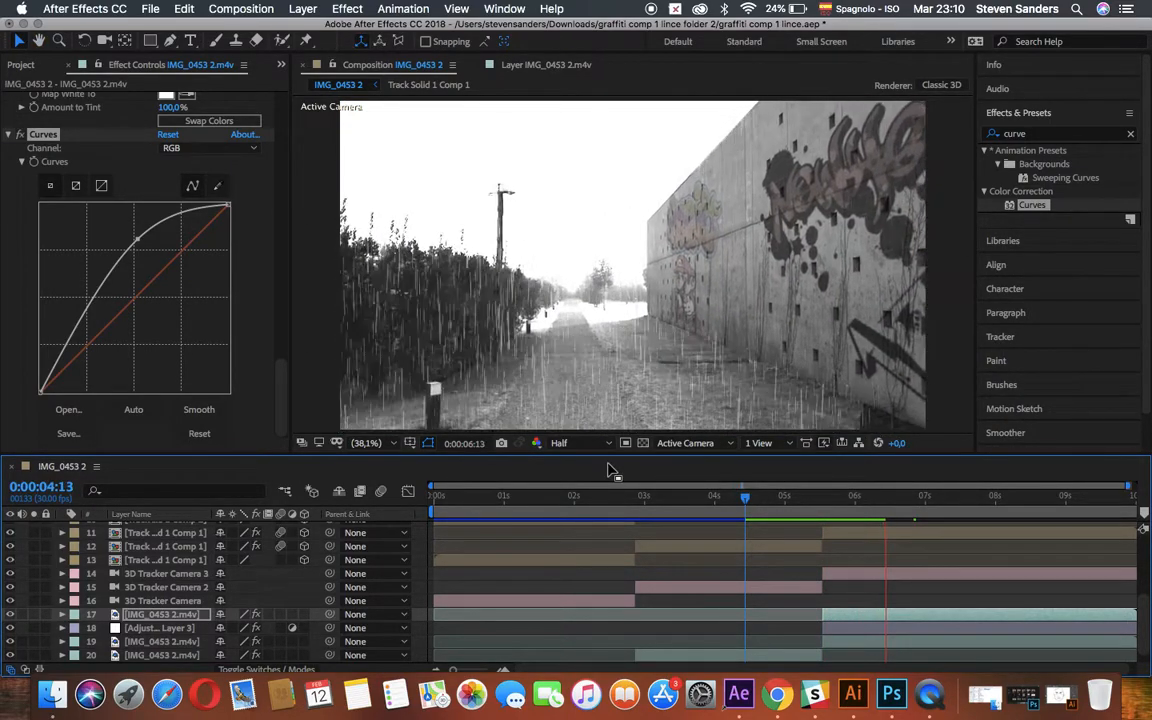
key("space")
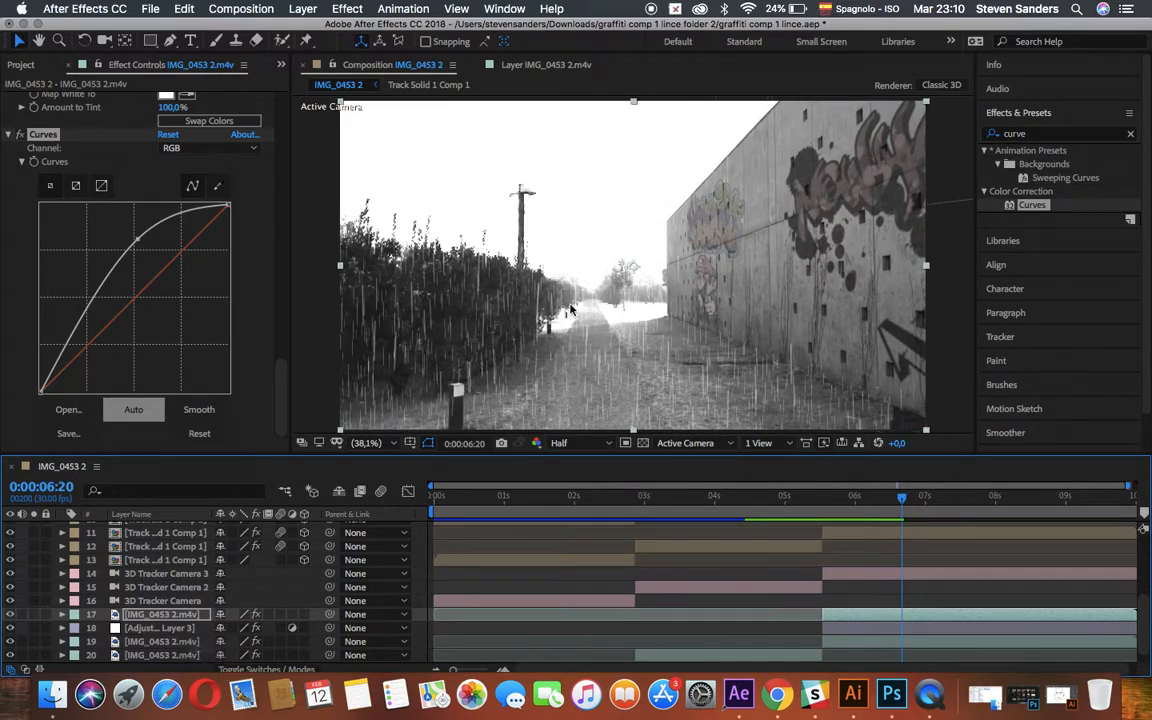
Delete the CC Rainfall effect from the IMG_0453 2.m4v segment directly beneath the adjustment layer.
left_click(845, 644)
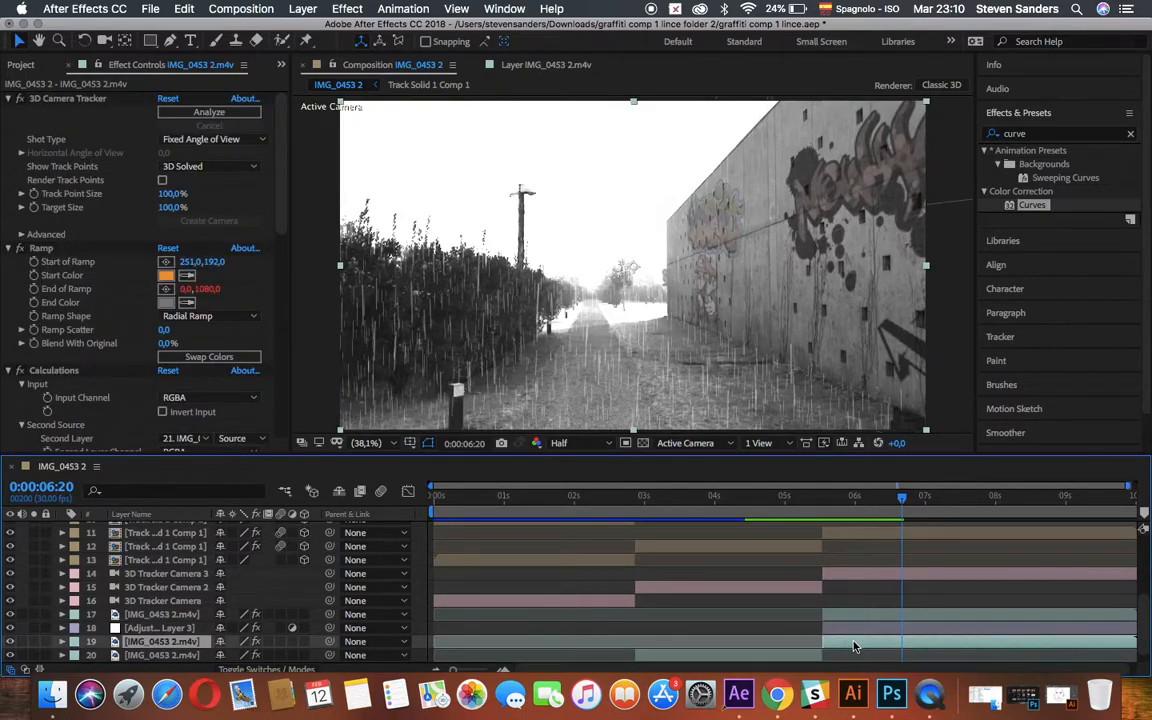
scroll(850, 645, "down", 1)
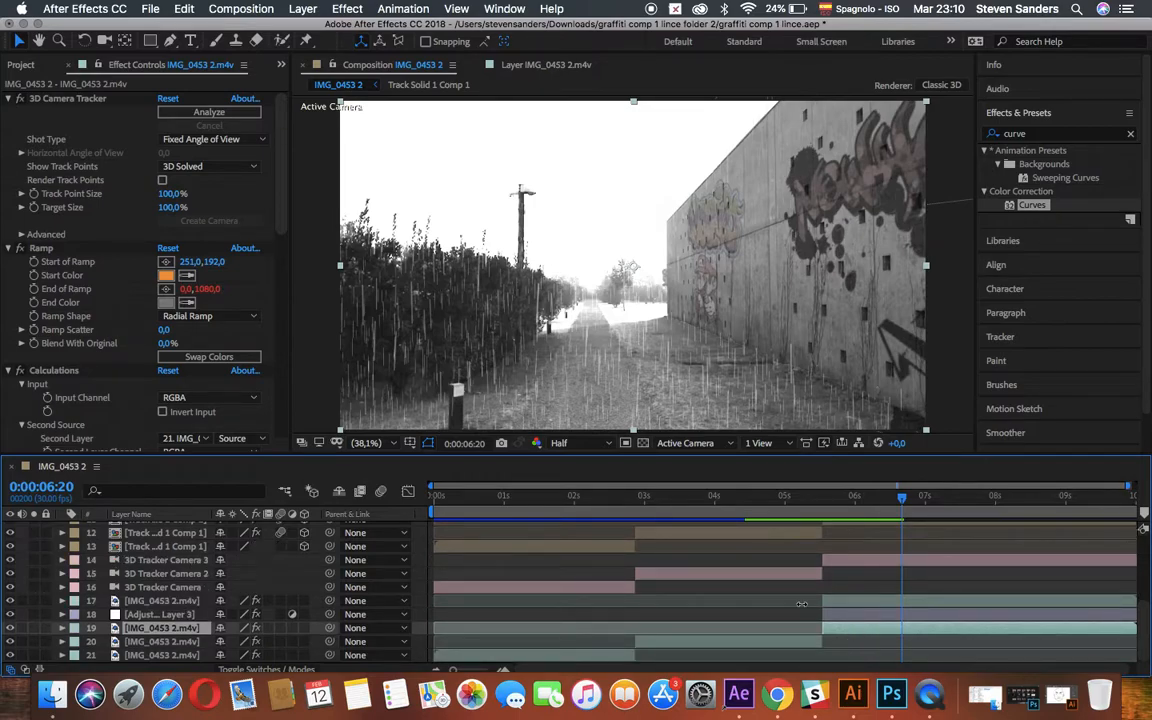
scroll(67, 366, "down", 3)
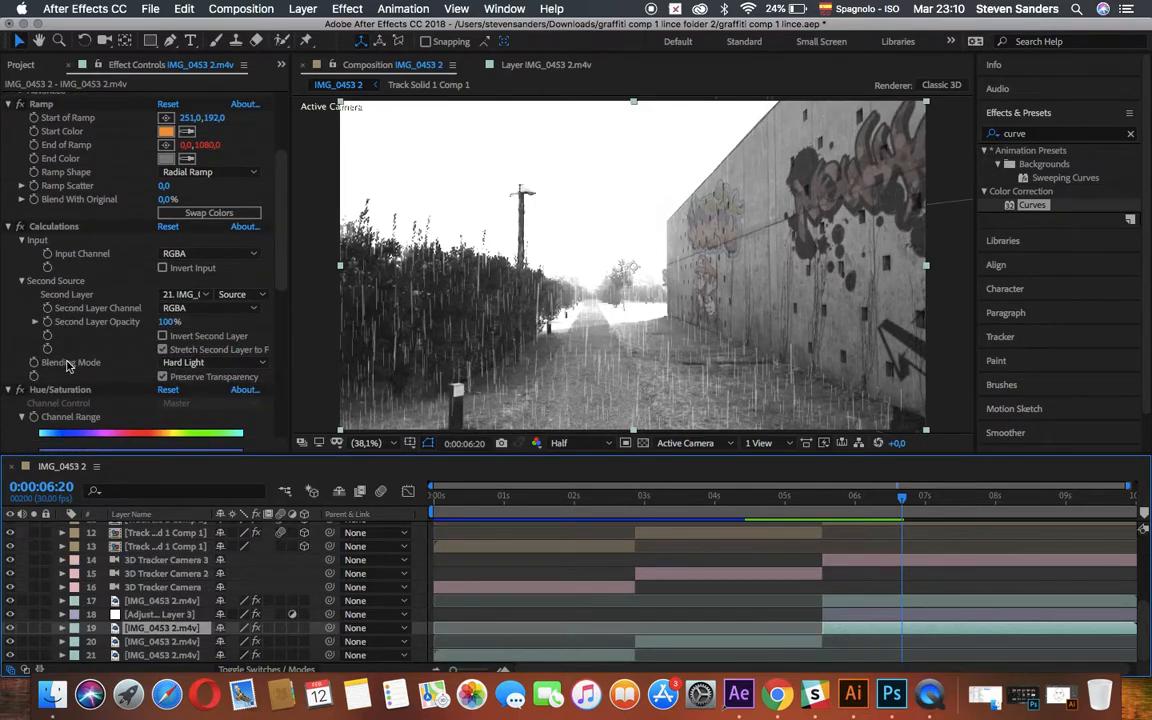
scroll(67, 366, "down", 8)
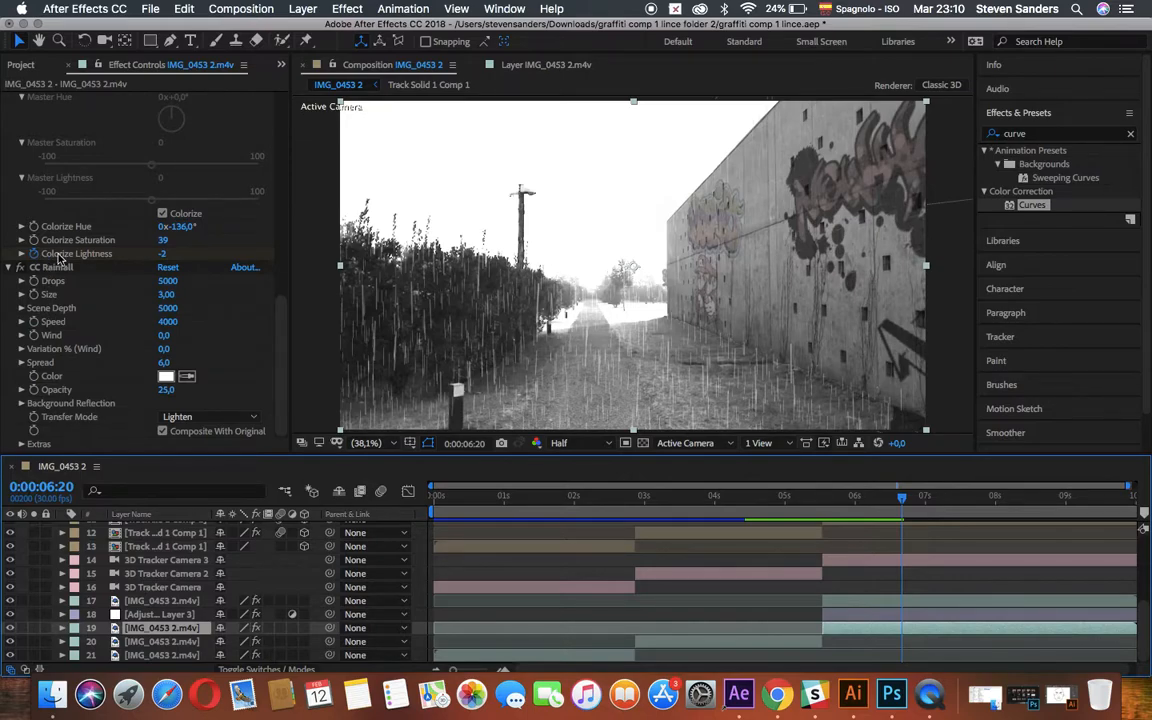
left_click(50, 268)
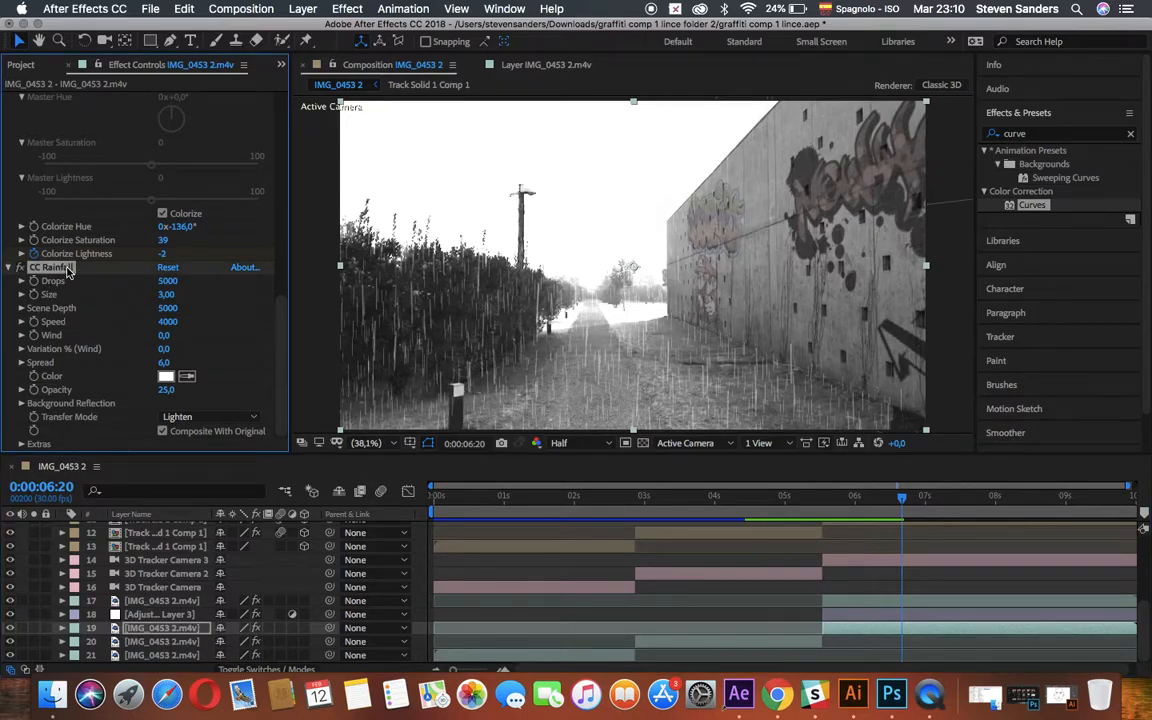
scroll(67, 270, "up", 4)
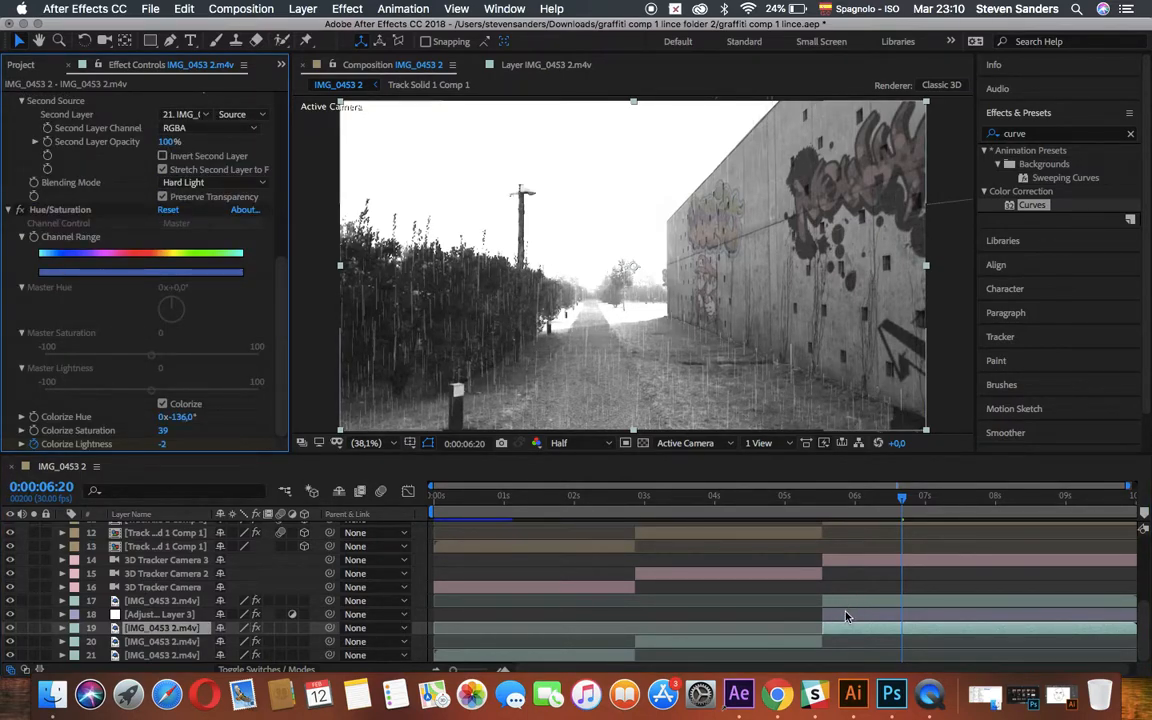
Delete the CC Rainfall effect from the rotoscoped wall copy above the lightning adjustment layer.
left_click(845, 614)
left_click(847, 601)
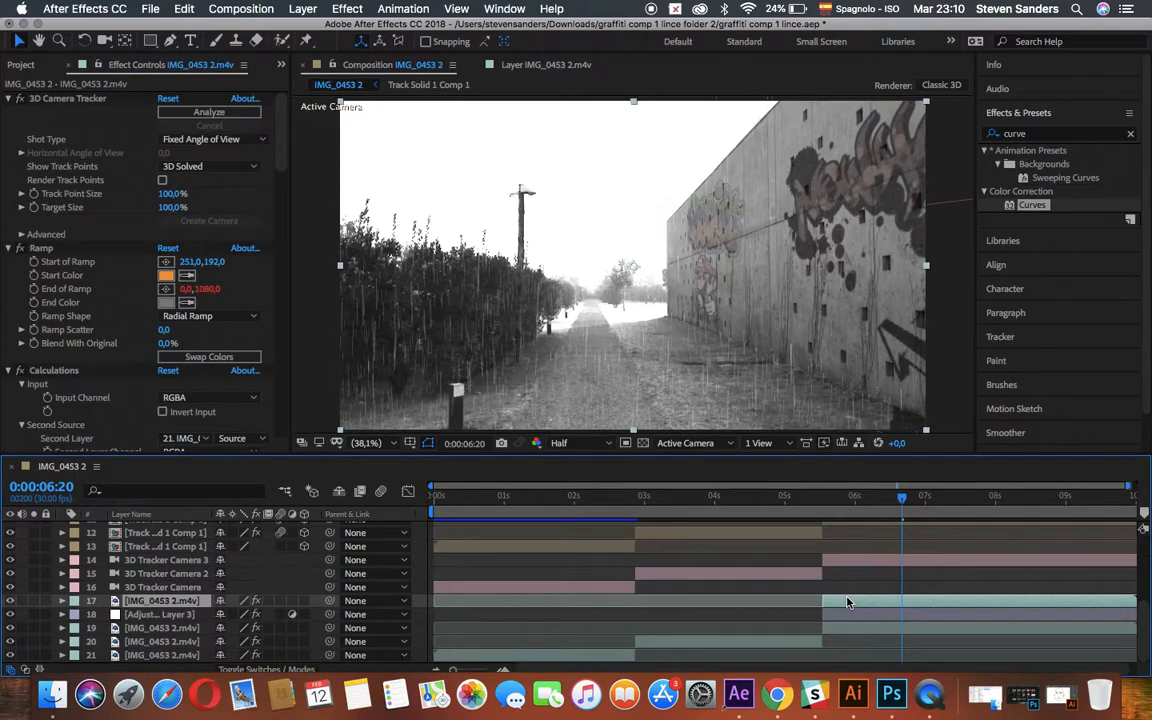
scroll(95, 364, "down", 10)
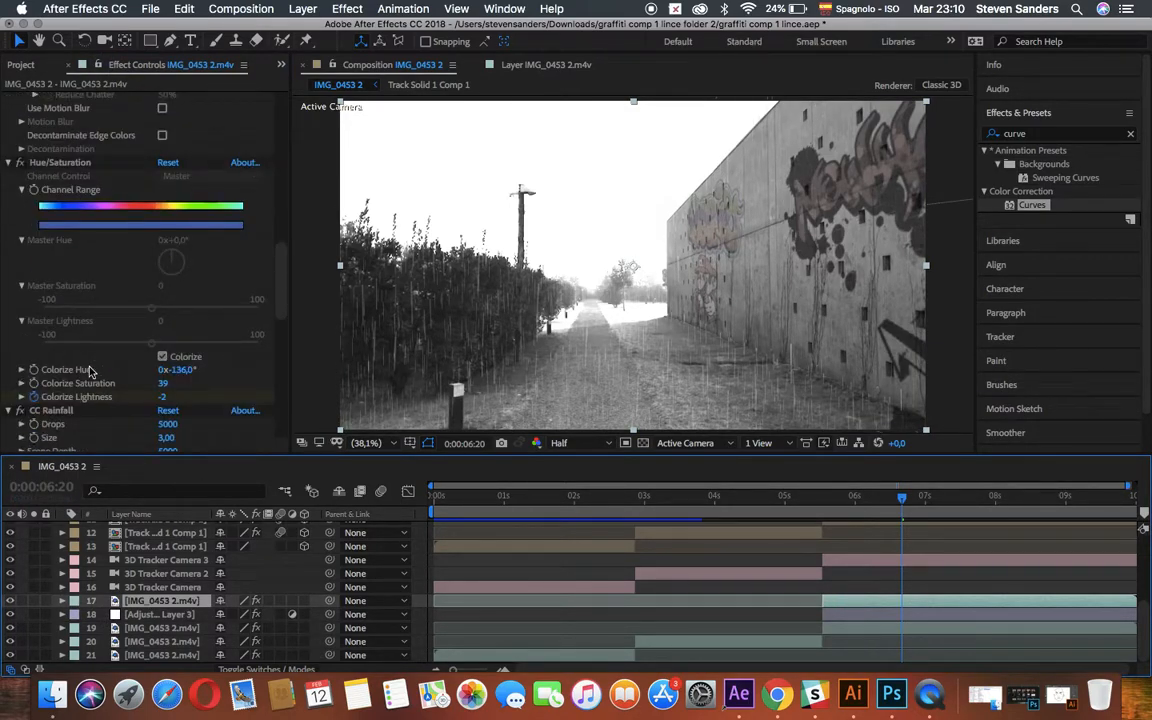
left_click(82, 413)
key("Delete")
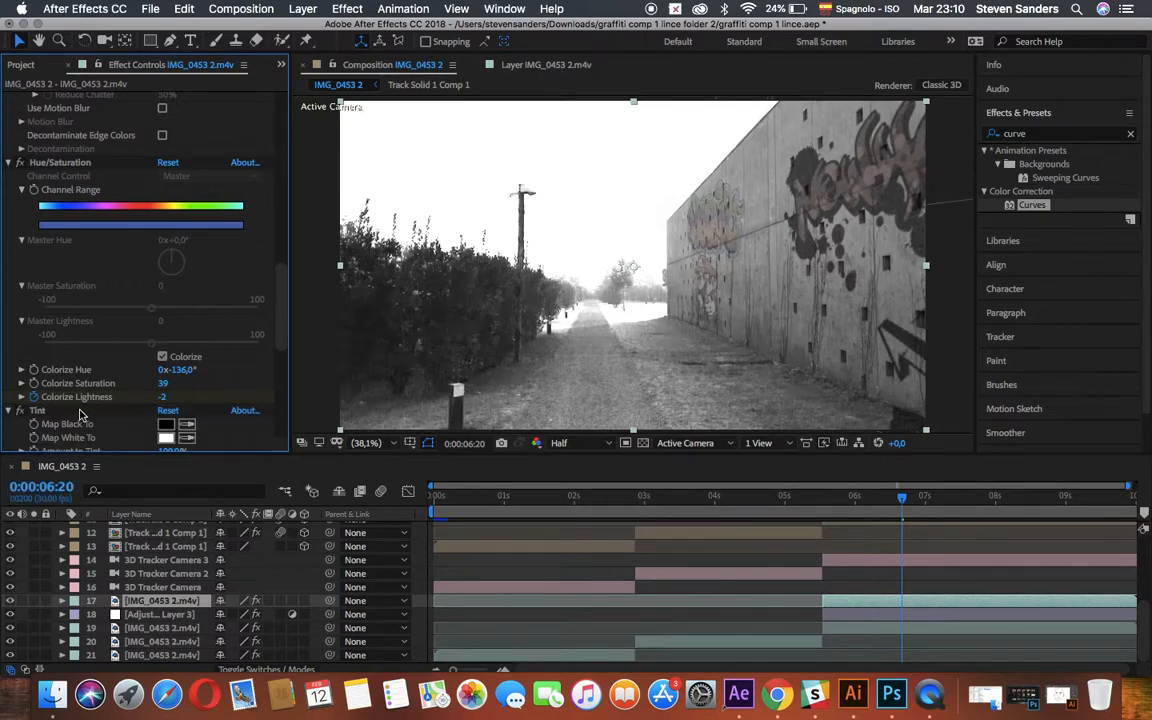
Preview the lightning flash without rain, starting from 0:00:04:28.
left_click(847, 563)
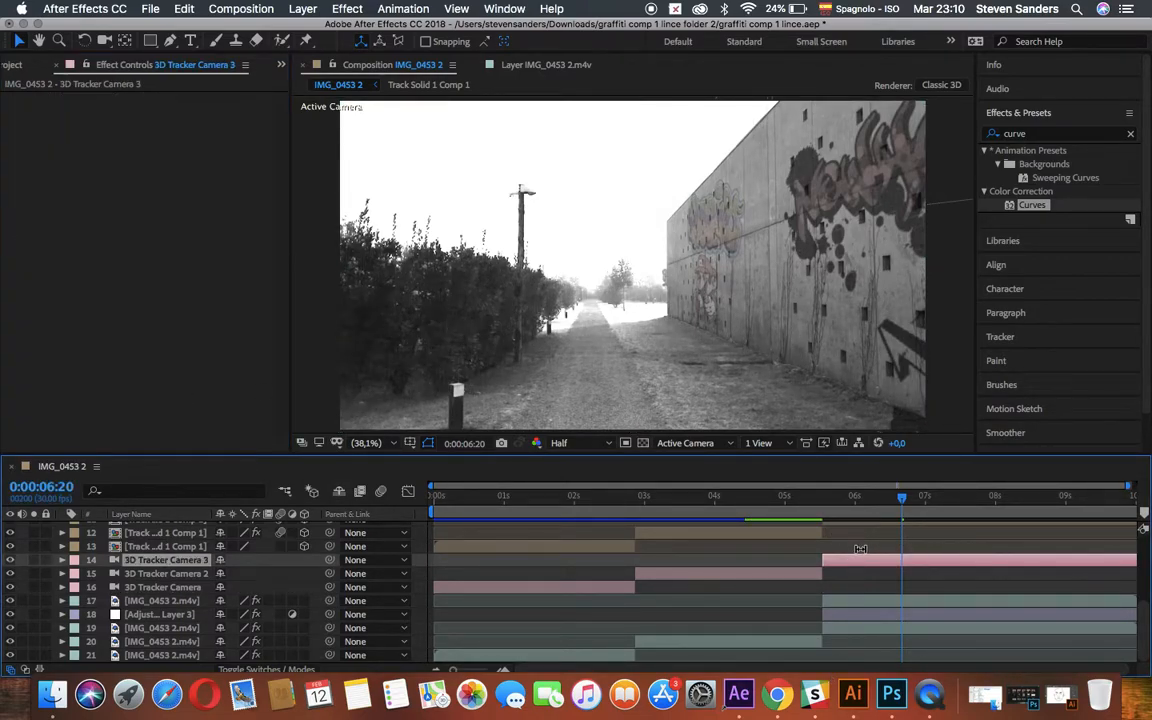
scroll(860, 549, "up", 2)
left_click(782, 497)
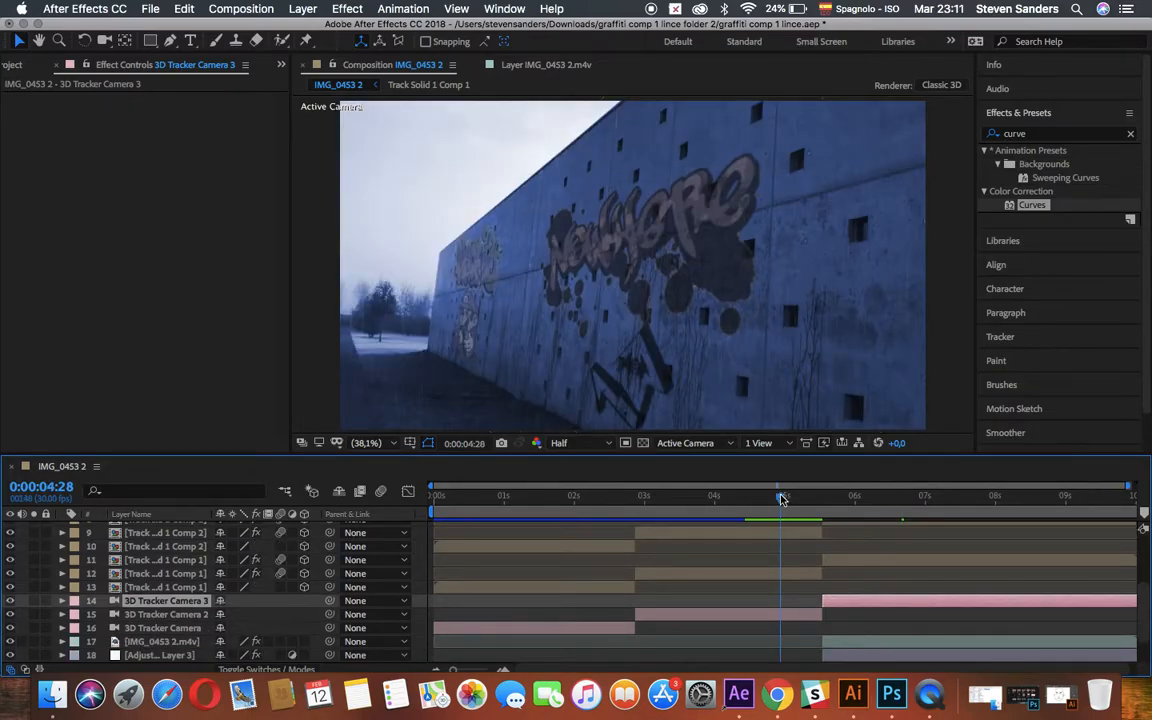
key("space")
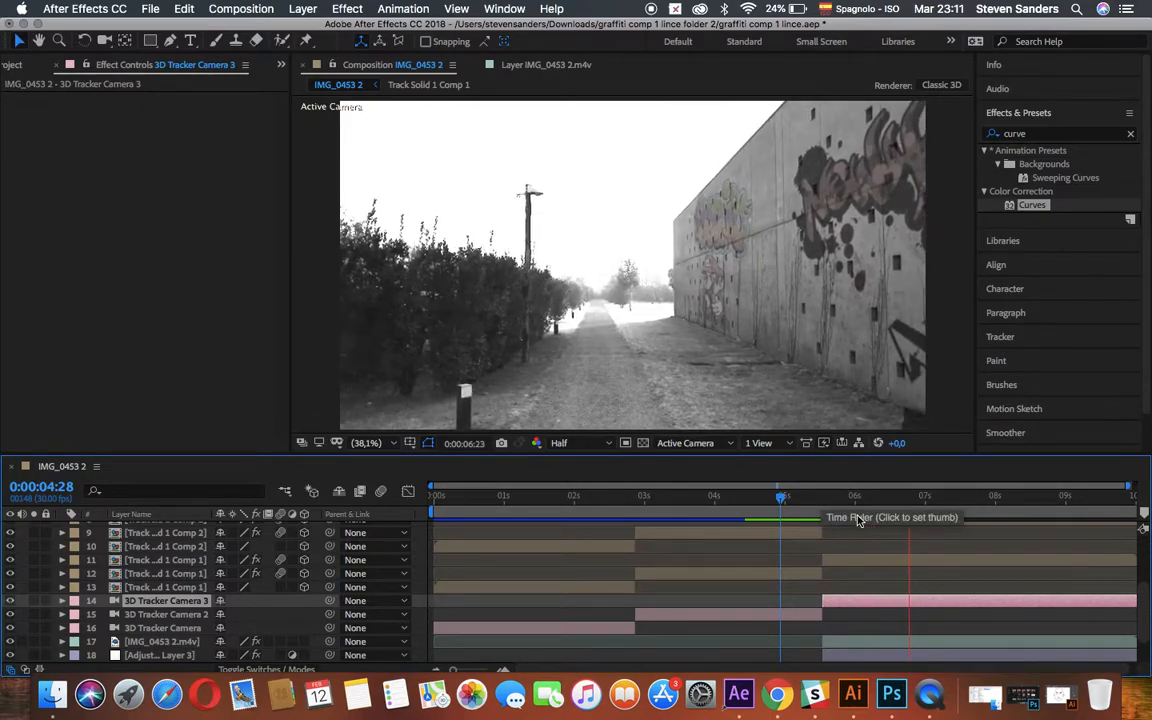
key("space")
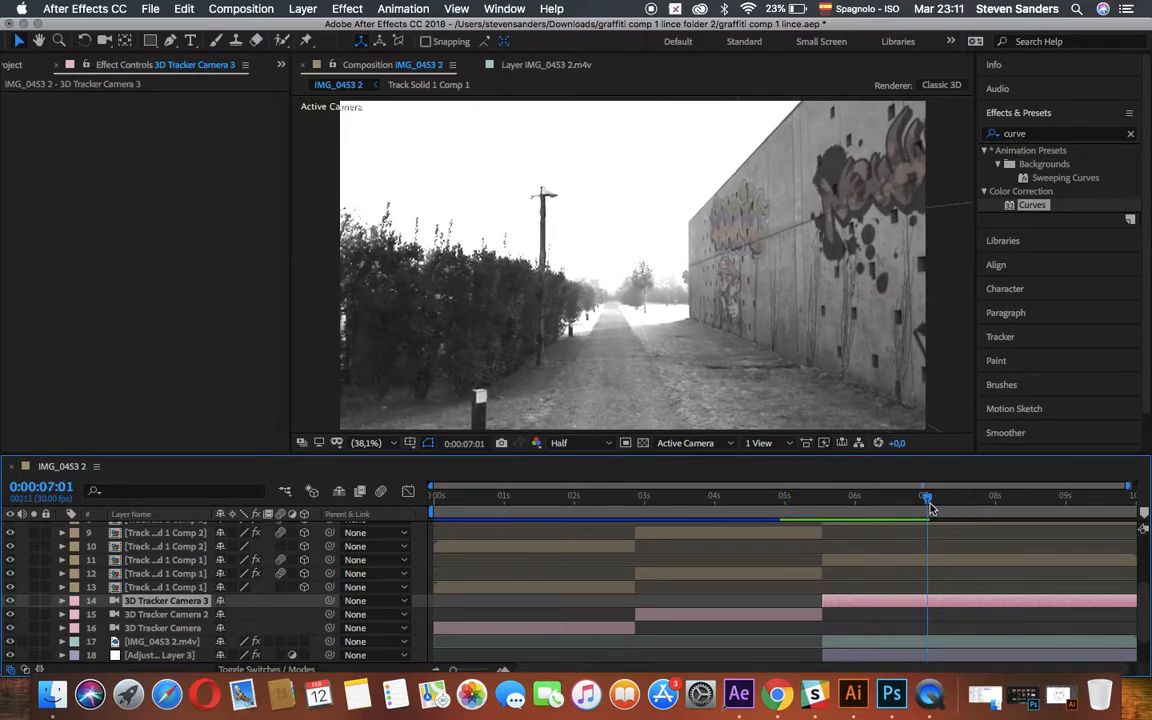
Search the effects for "snow", add an adjustment layer above all layers, and trim its start to the beginning of the third shot.
left_click_drag(930, 503, 838, 497)
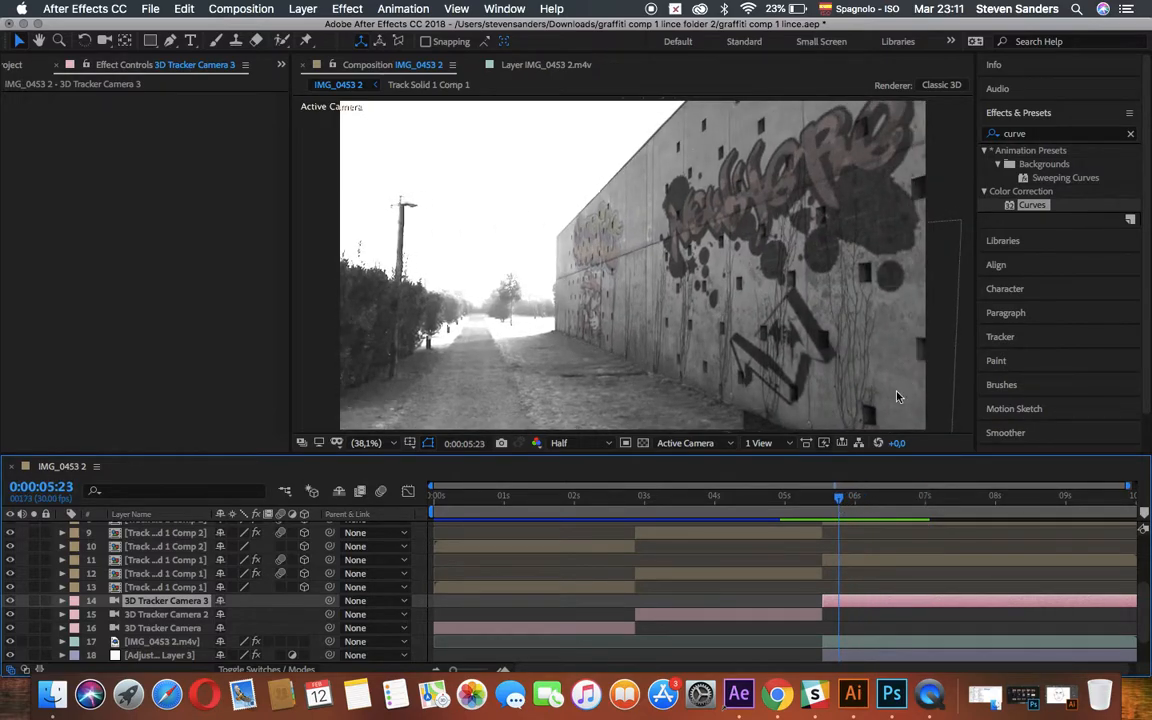
left_click(1043, 136)
type("snow")
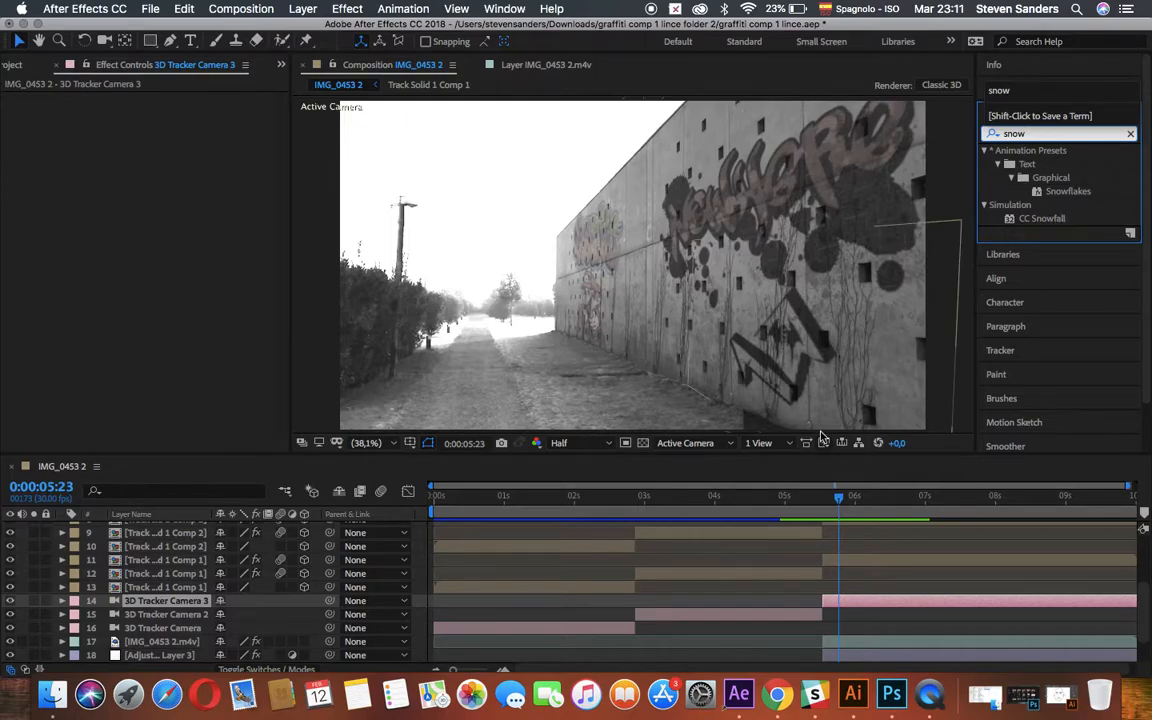
scroll(753, 617, "down", 3)
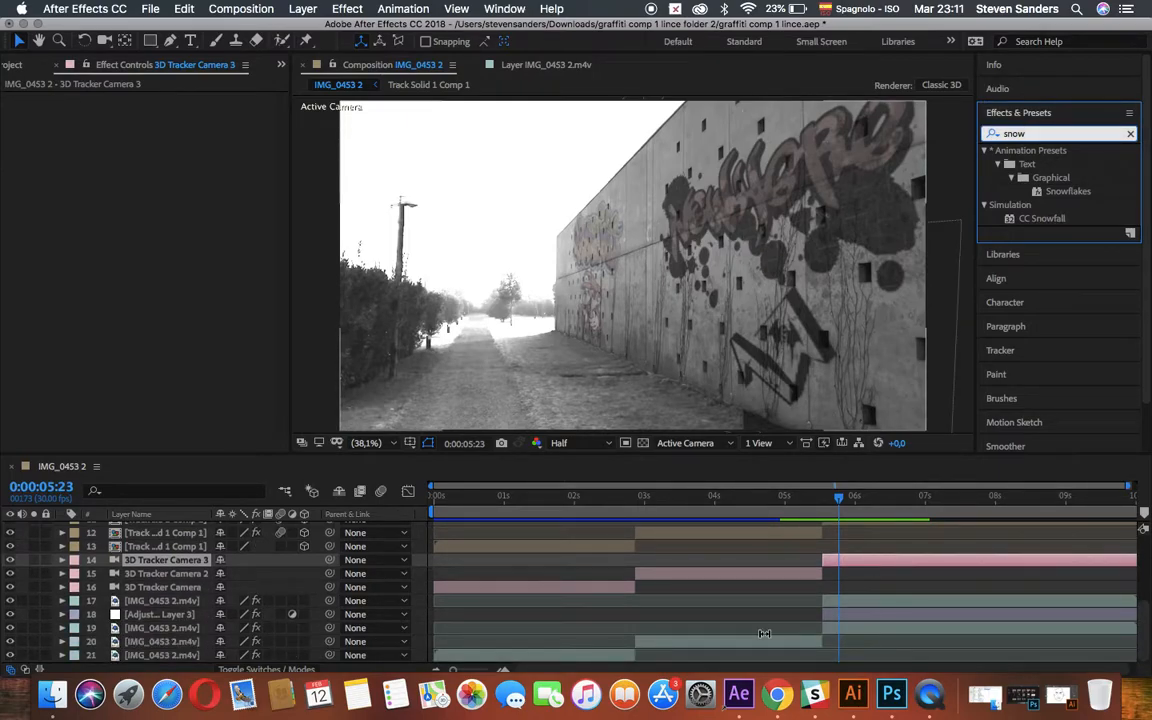
scroll(757, 628, "up", 5)
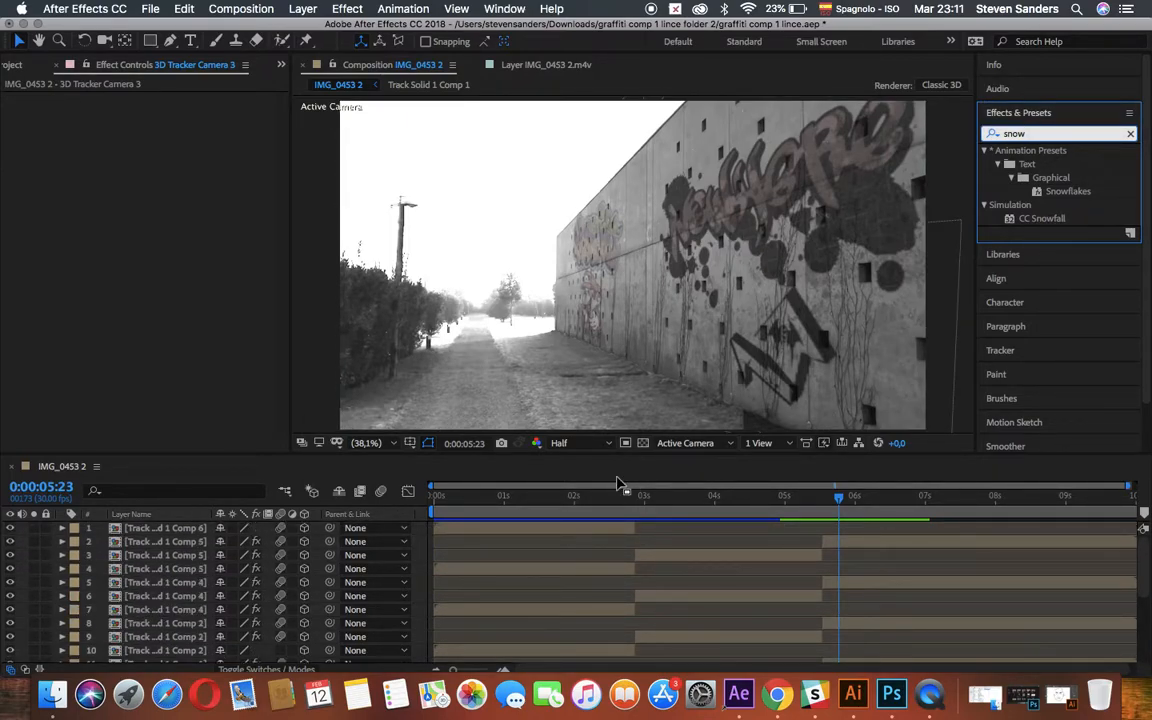
left_click(158, 529)
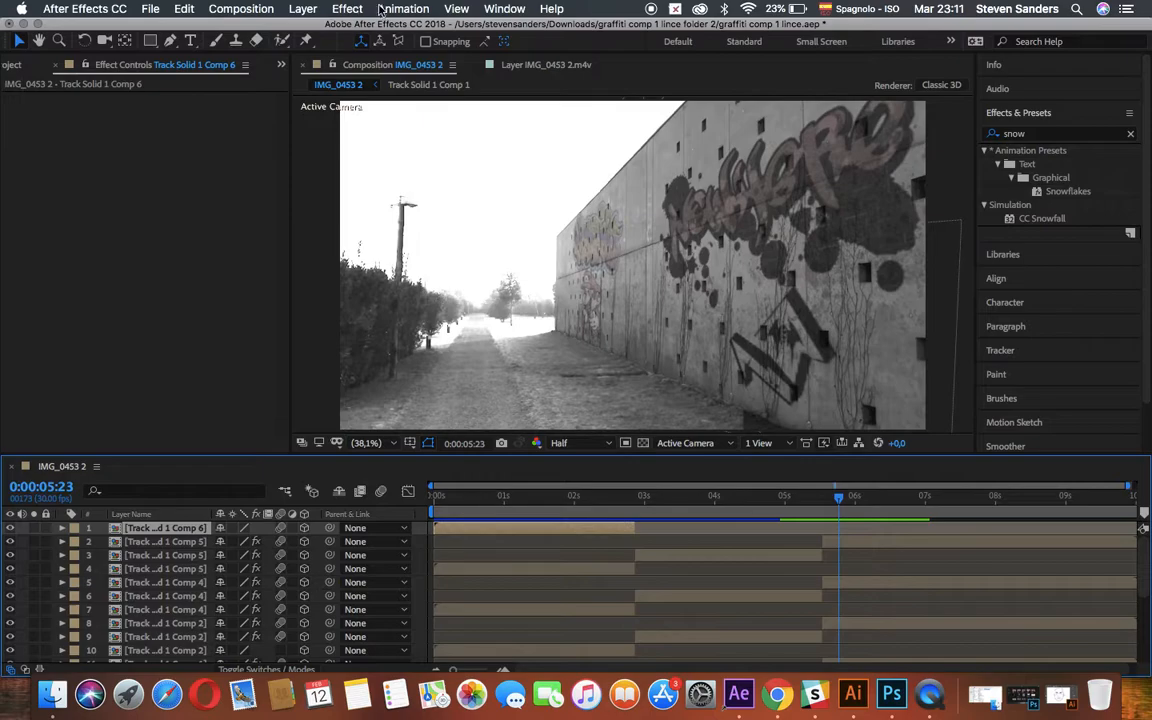
left_click(304, 10)
mouse_move(312, 28)
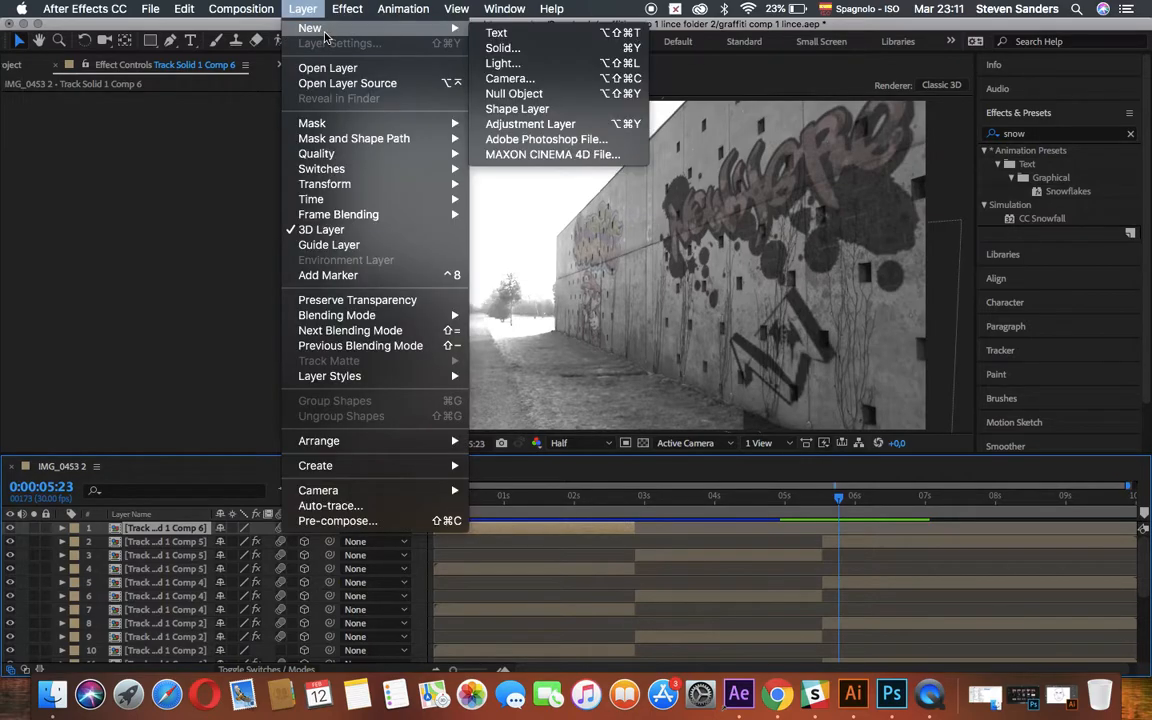
left_click(530, 123)
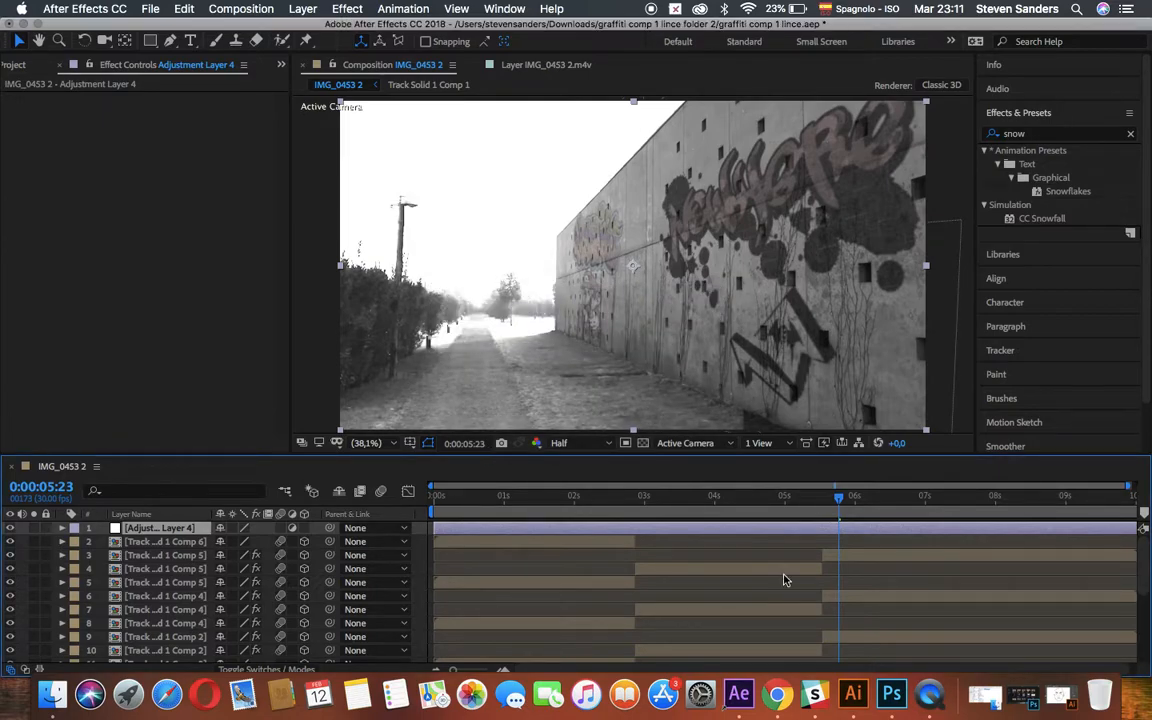
left_click_drag(436, 527, 820, 514)
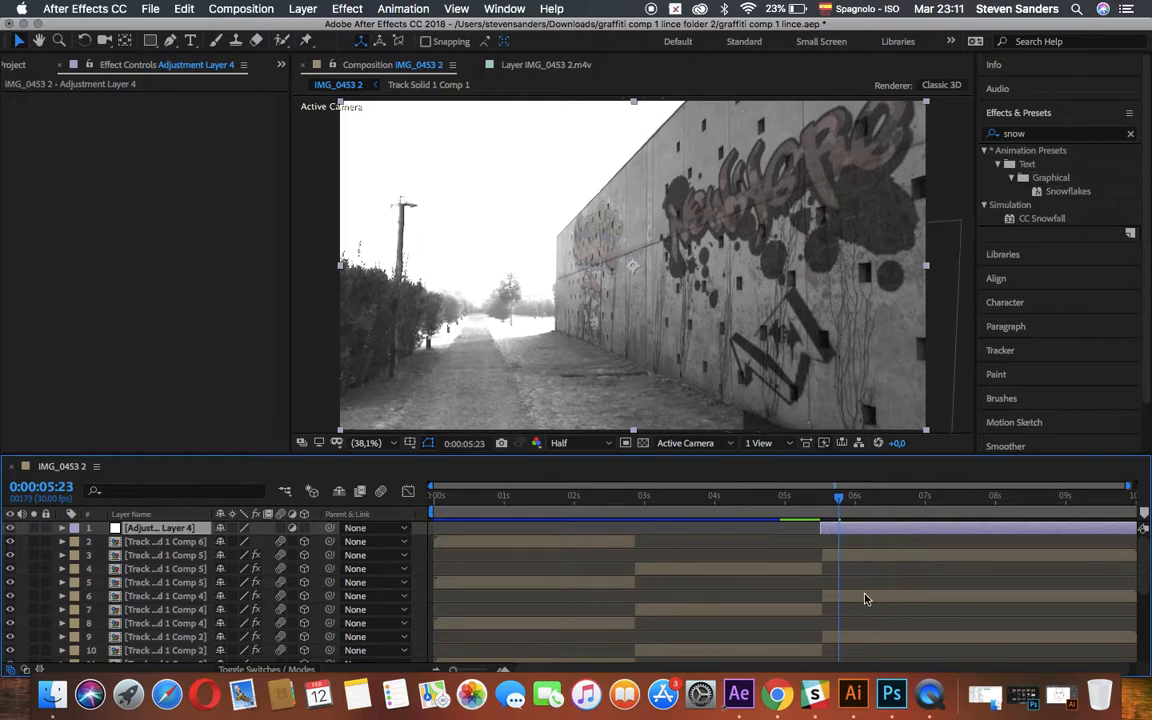
Apply the CC Snowfall effect to the new top adjustment layer and preview it from 0:00:05:23.
left_click_drag(1040, 222, 905, 535)
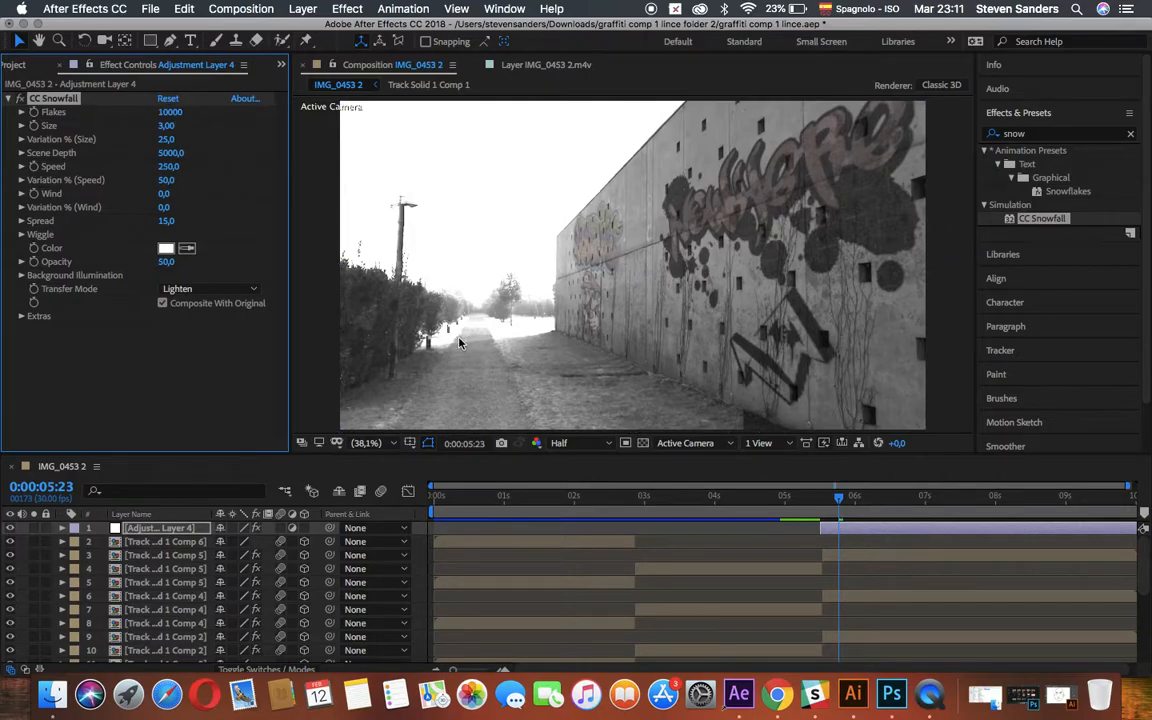
key("space")
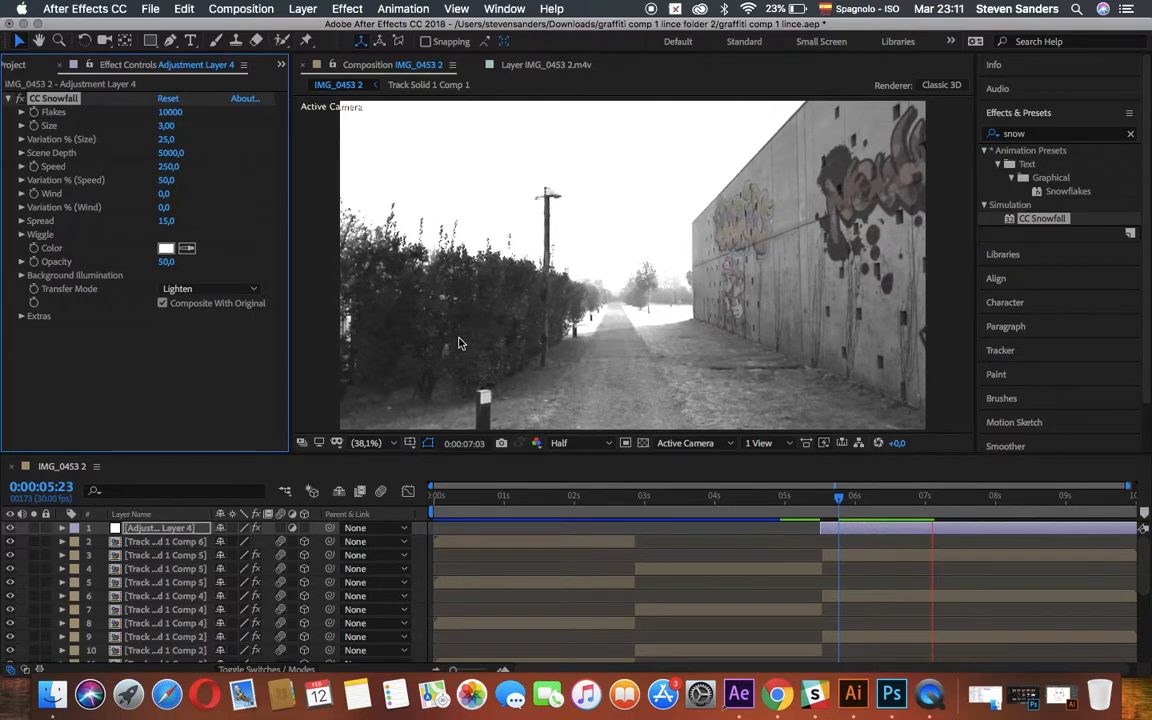
key("space")
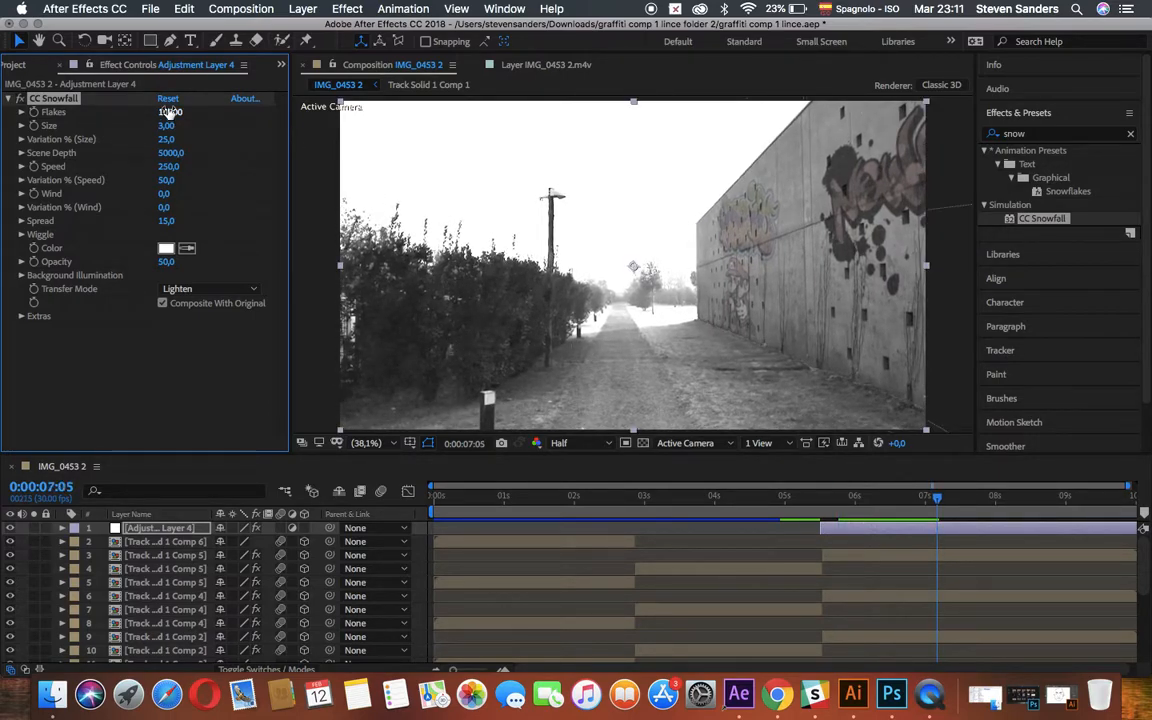
In CC Snowfall, set Flakes to 28000, Size to 9,70, size variation to 50 and Scene Depth to 8300.
left_click_drag(183, 109, 180, 141)
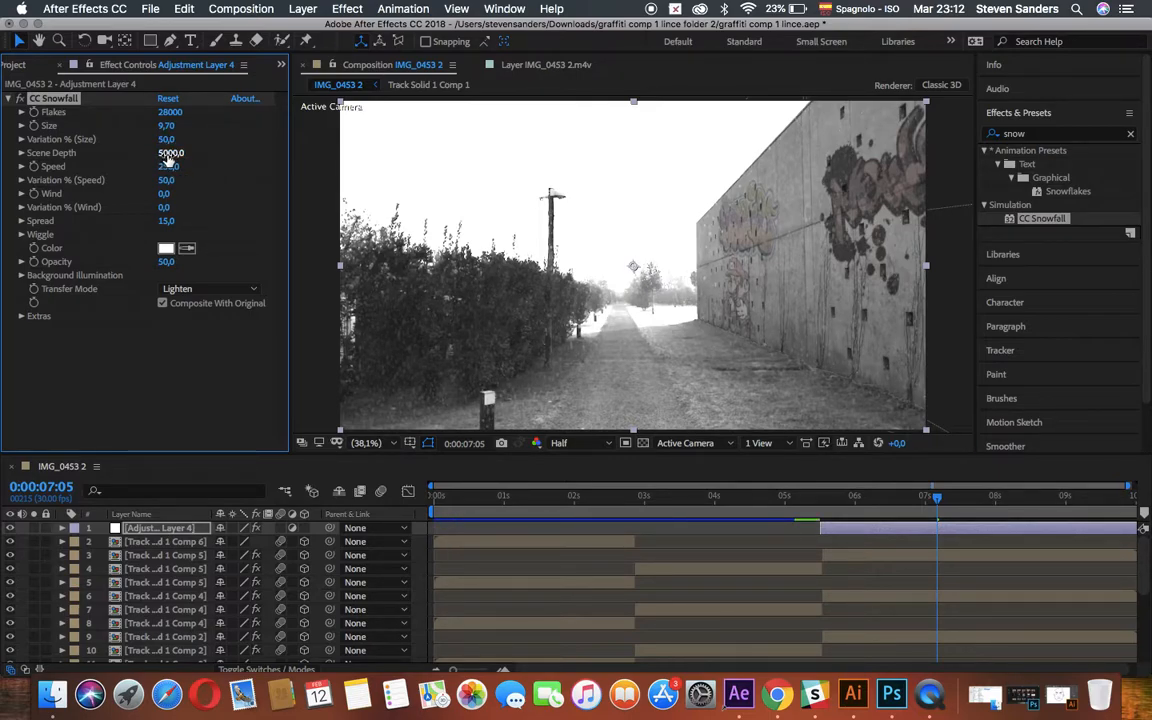
left_click_drag(170, 153, 192, 155)
left_click(172, 153)
type("8300")
Set the snowfall's Speed to 440, speed variation to 80, Wind to 48, wind variation to 54 and Spread to 17,5.
left_click(167, 167)
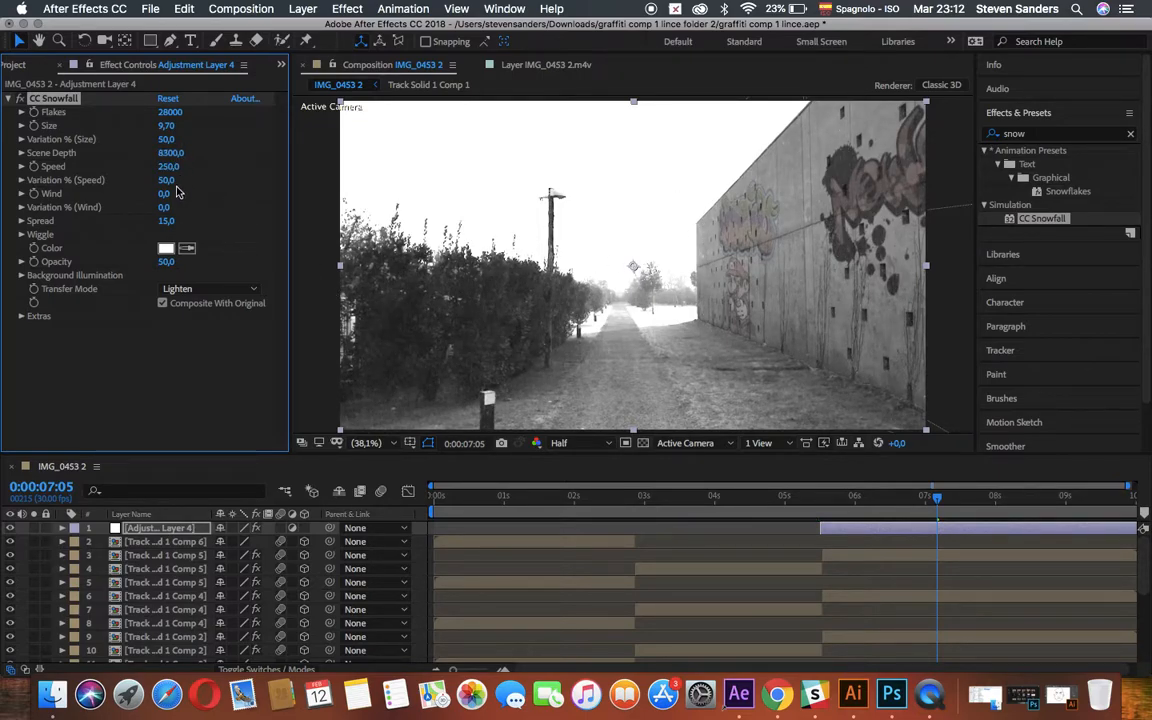
type("440")
left_click(167, 180)
left_click_drag(172, 181, 169, 221)
Preview the snowfall from 0:00:05:12, and raise its Flakes to 35200 and Size to 10,98.
left_click(814, 496)
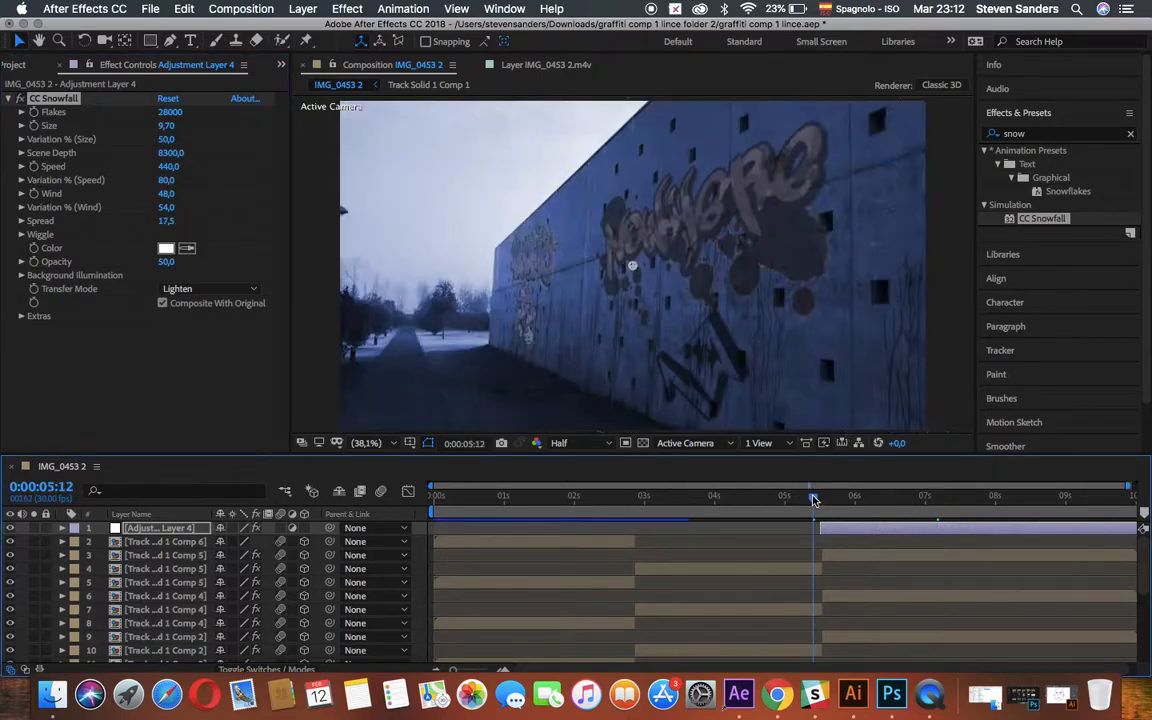
key("space")
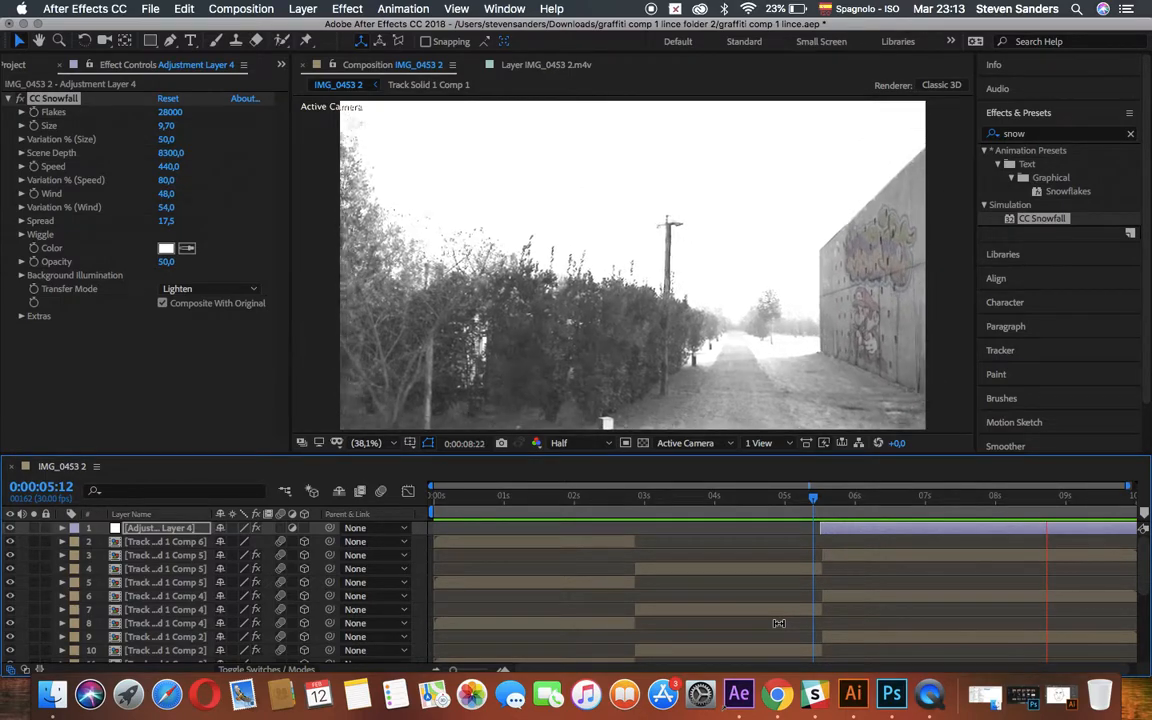
left_click(180, 112)
left_click_drag(180, 112, 216, 131)
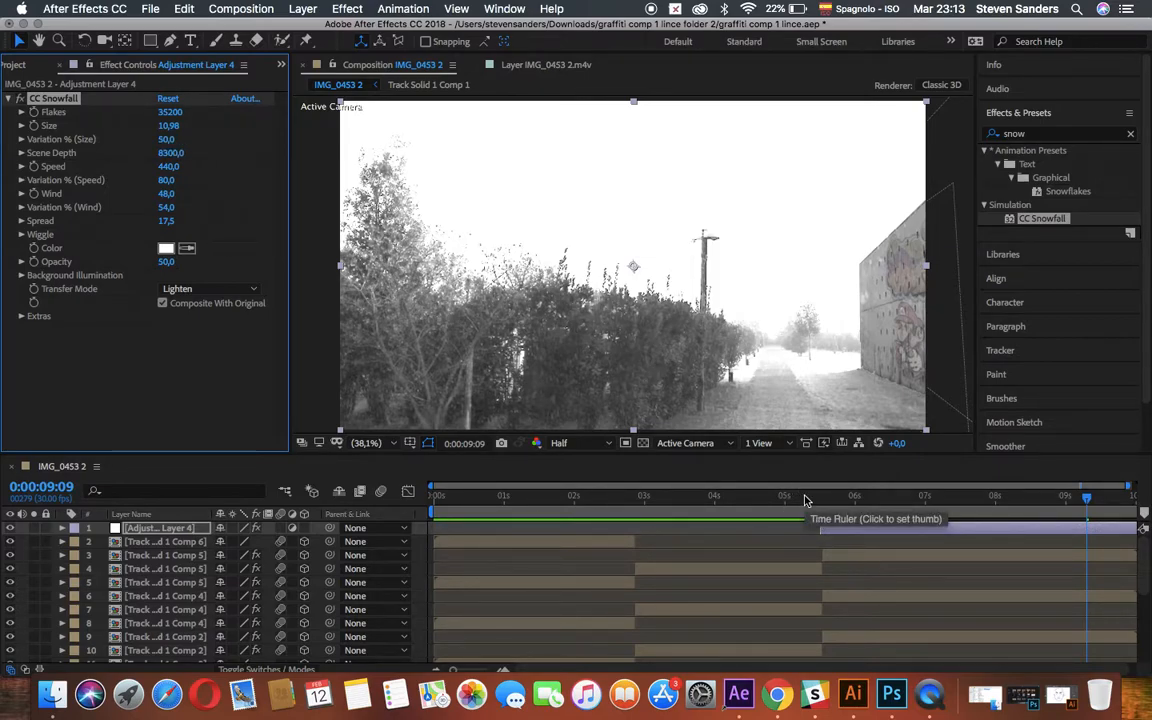
Preview the denser snowfall from 0:00:05:08.
left_click(804, 497)
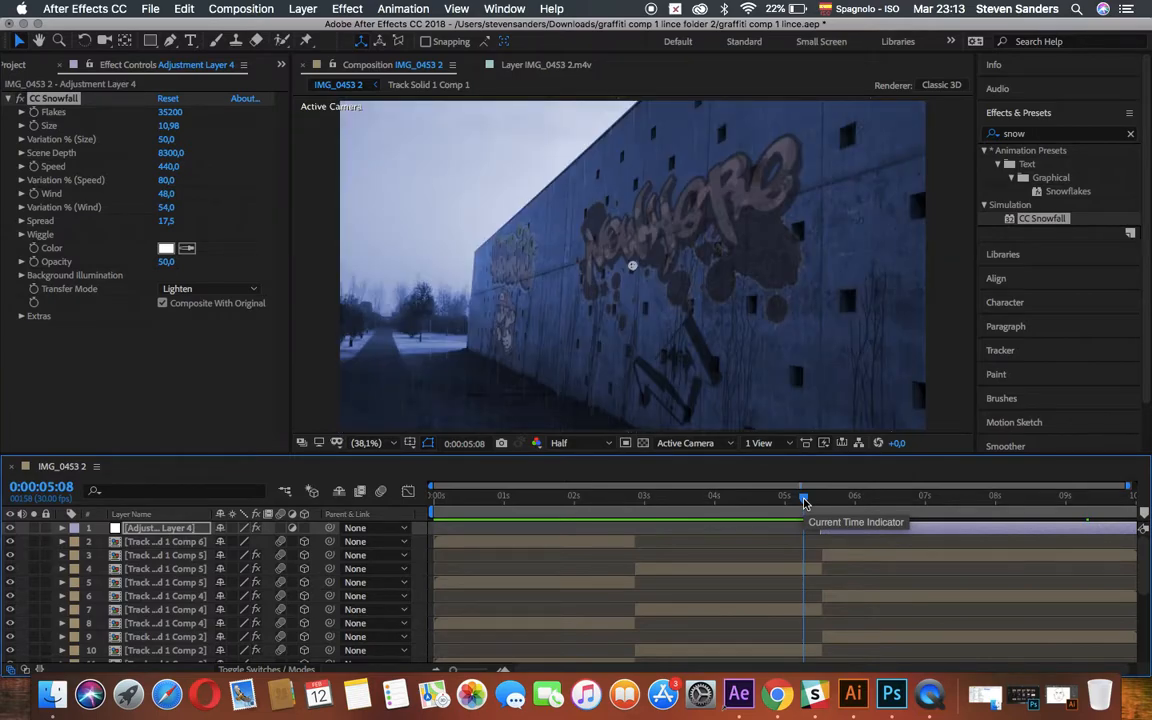
key("space")
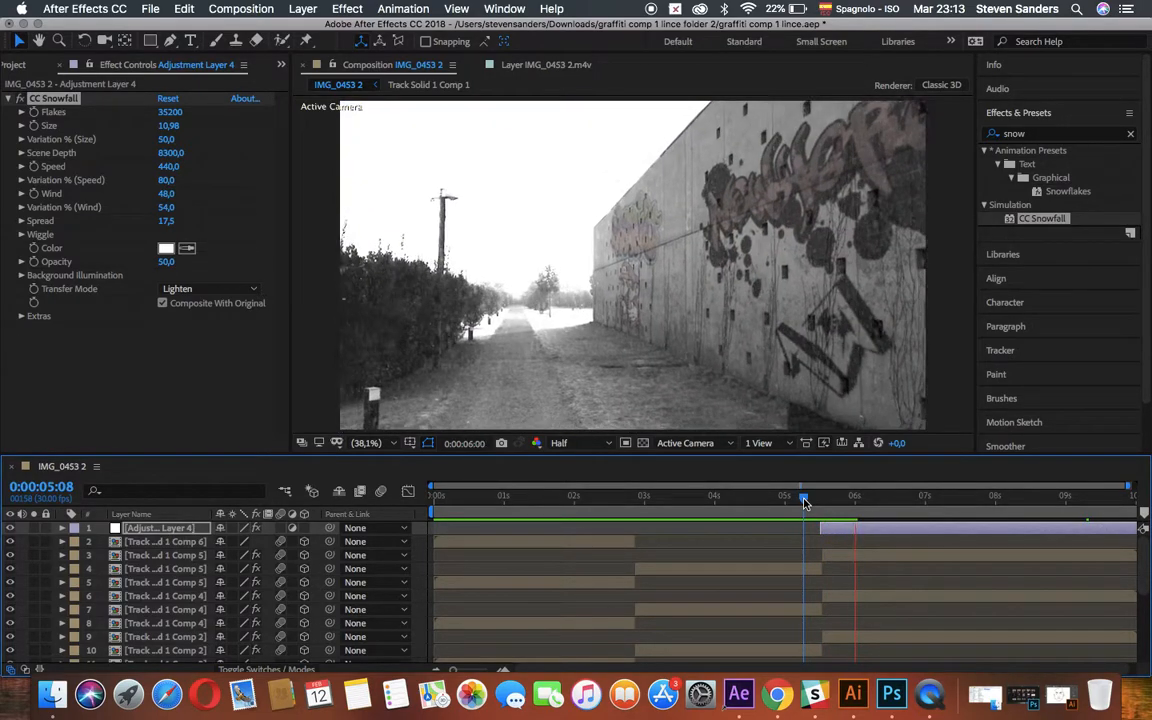
key("space")
Locate the snowmen green-screen clip in the project footage and set the current time to 0:00:05:17.
left_click_drag(893, 500, 829, 500)
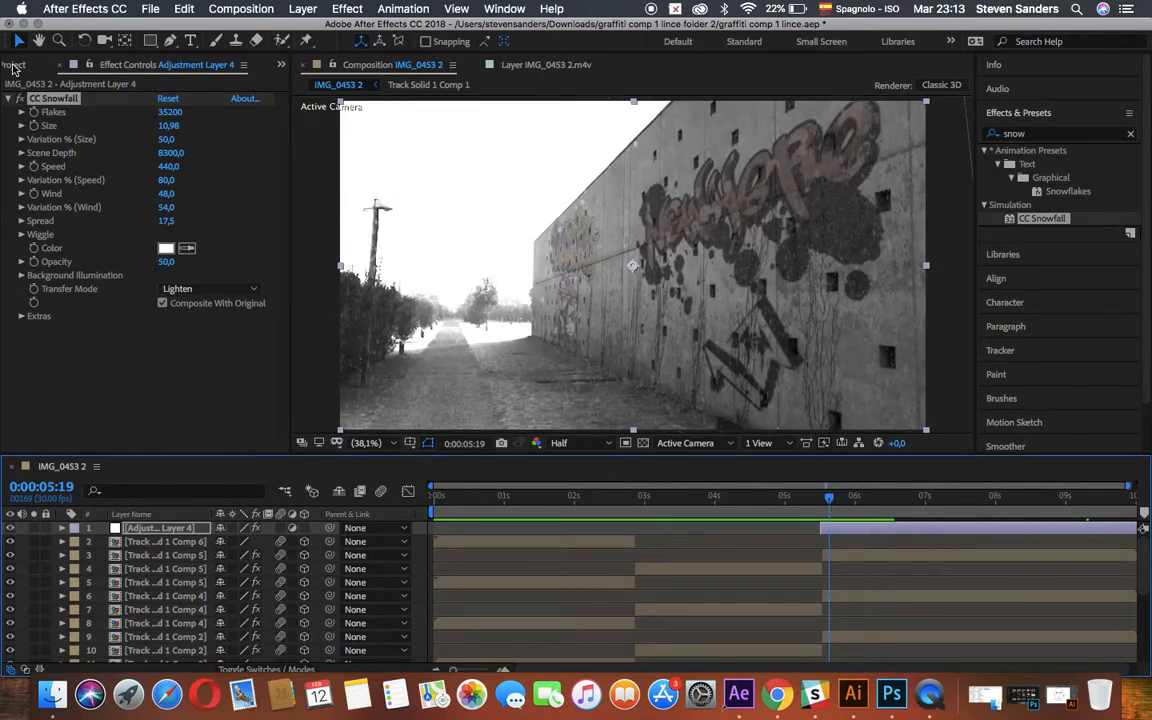
left_click(14, 65)
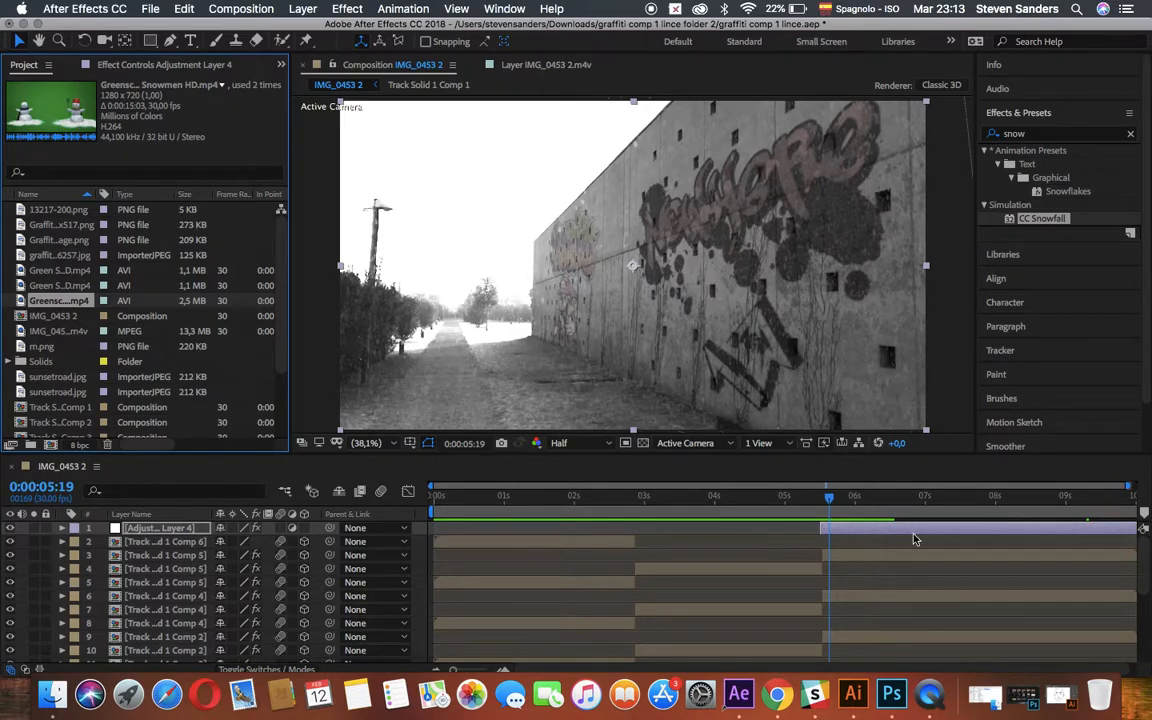
left_click_drag(829, 507, 824, 505)
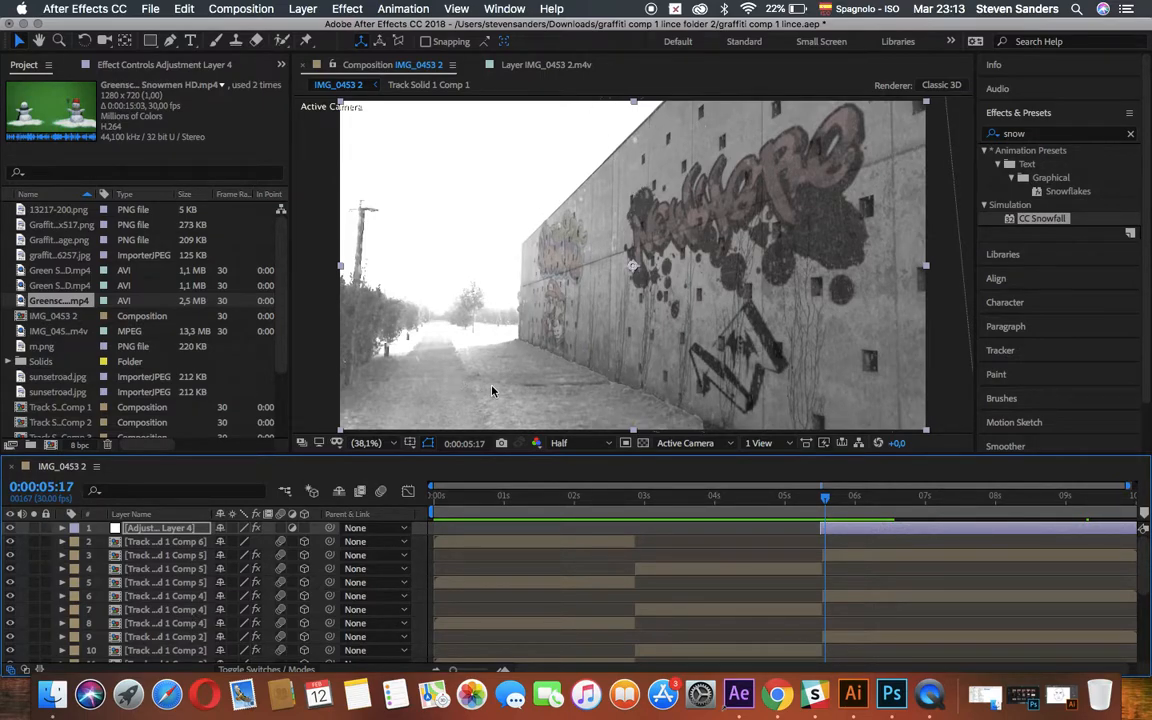
Select the IMG_0453 2.m4v segment directly beneath Adjustment Layer 3 and display its 3D Camera Tracker points.
scroll(281, 583, "down", 5)
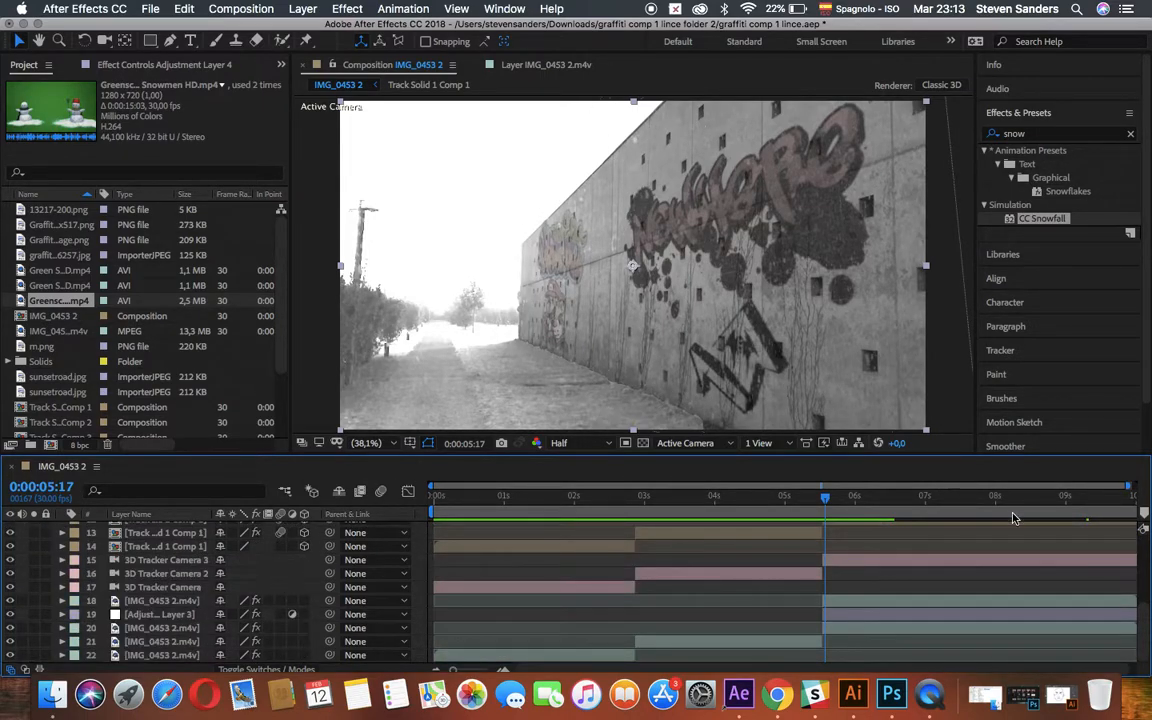
left_click(861, 627)
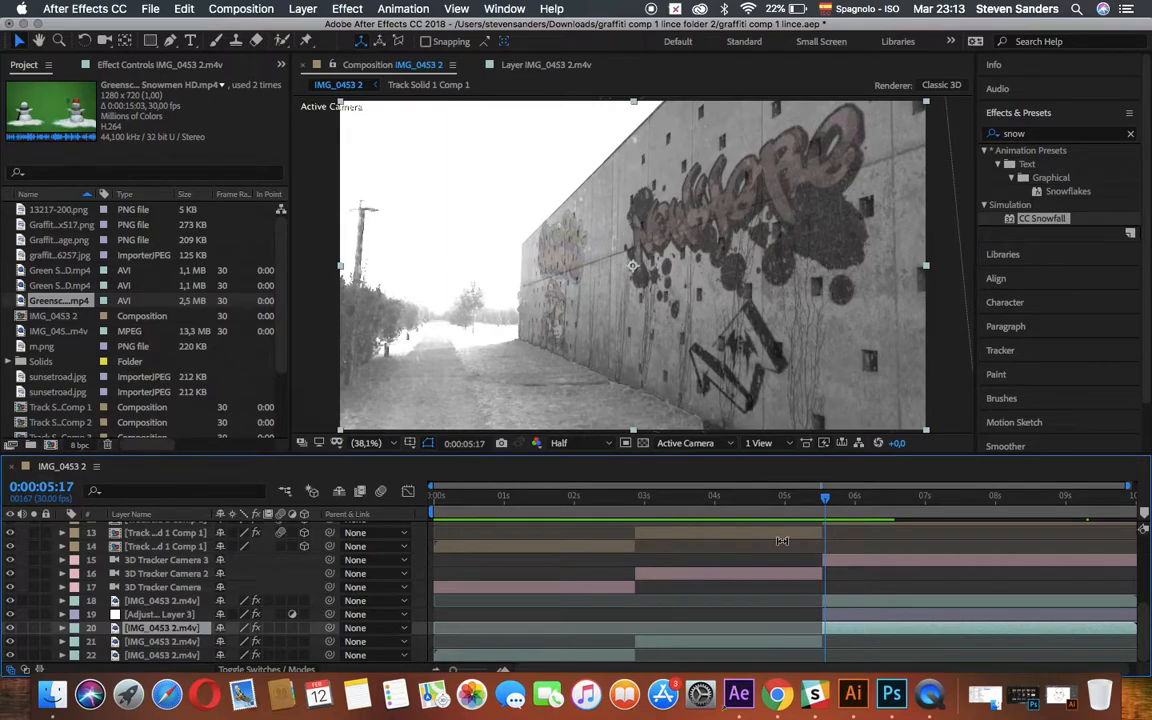
left_click(133, 66)
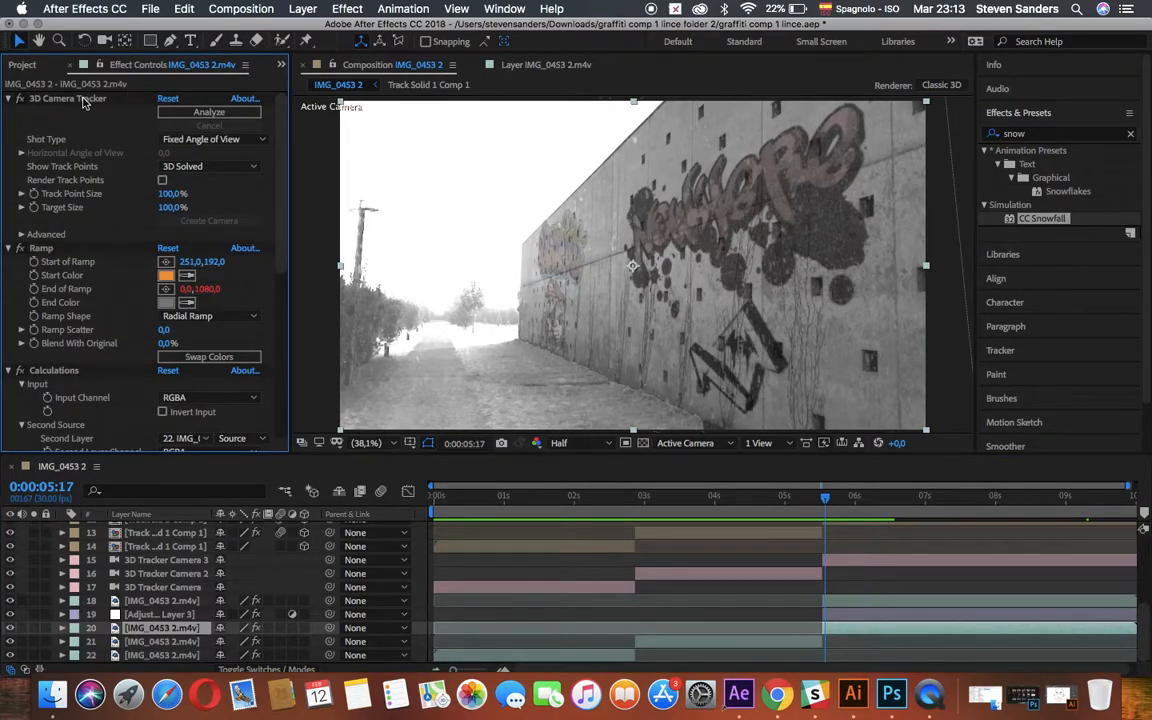
left_click(77, 100)
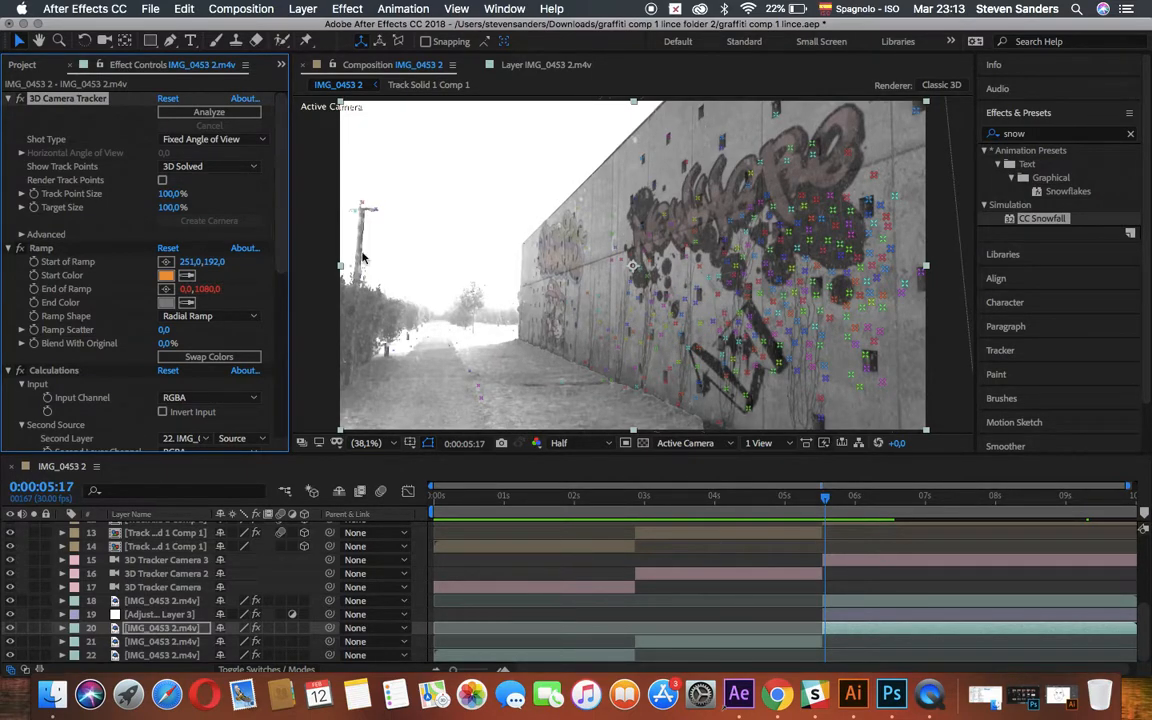
left_click(503, 9)
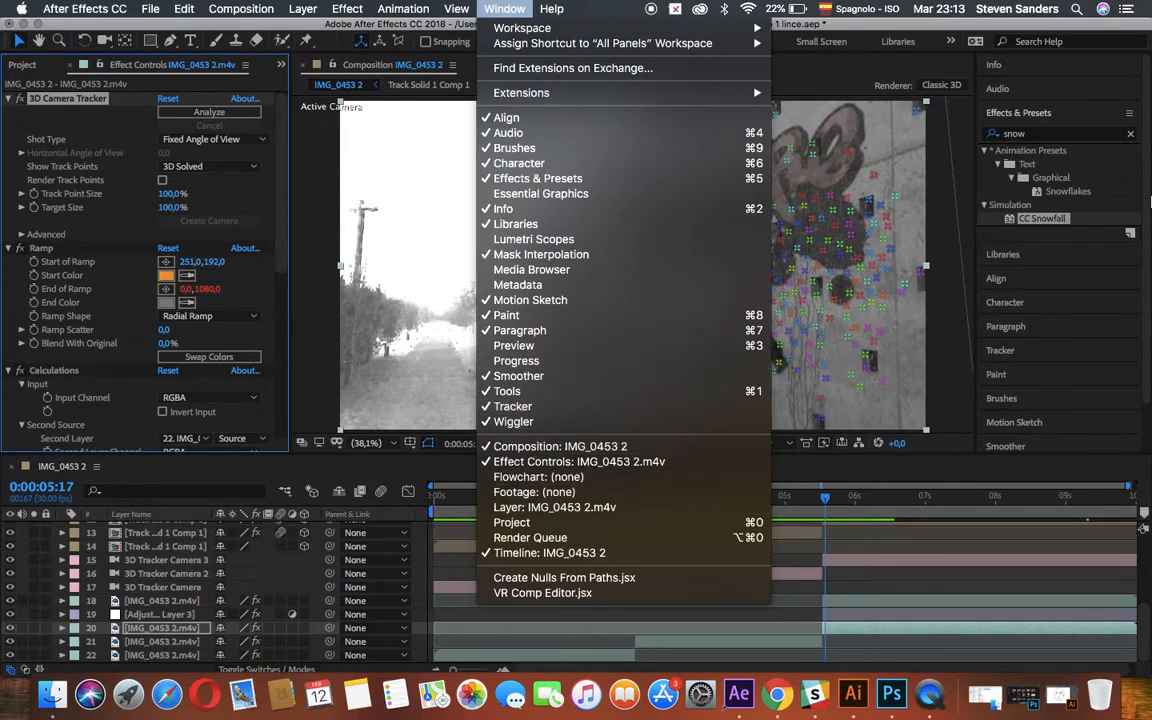
left_click(732, 357)
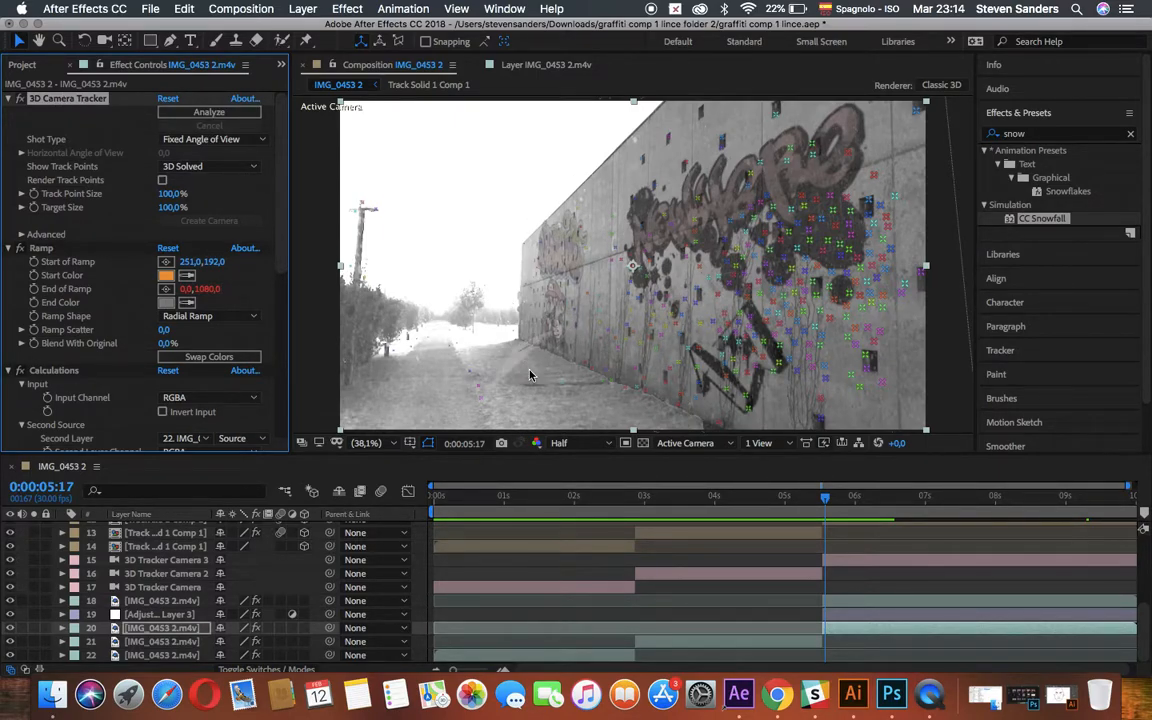
Create a track solid from the ground track points in the middle of the path at 0:00:06:04.
left_click_drag(822, 495, 866, 500)
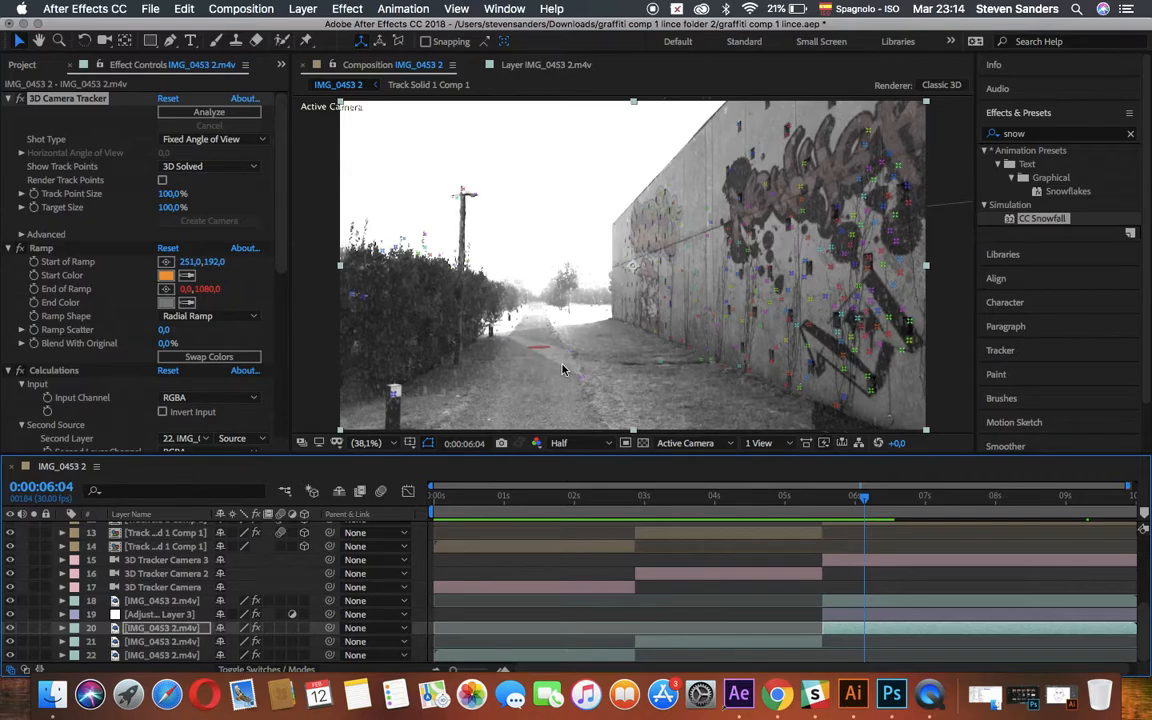
left_click(562, 370)
right_click(558, 362)
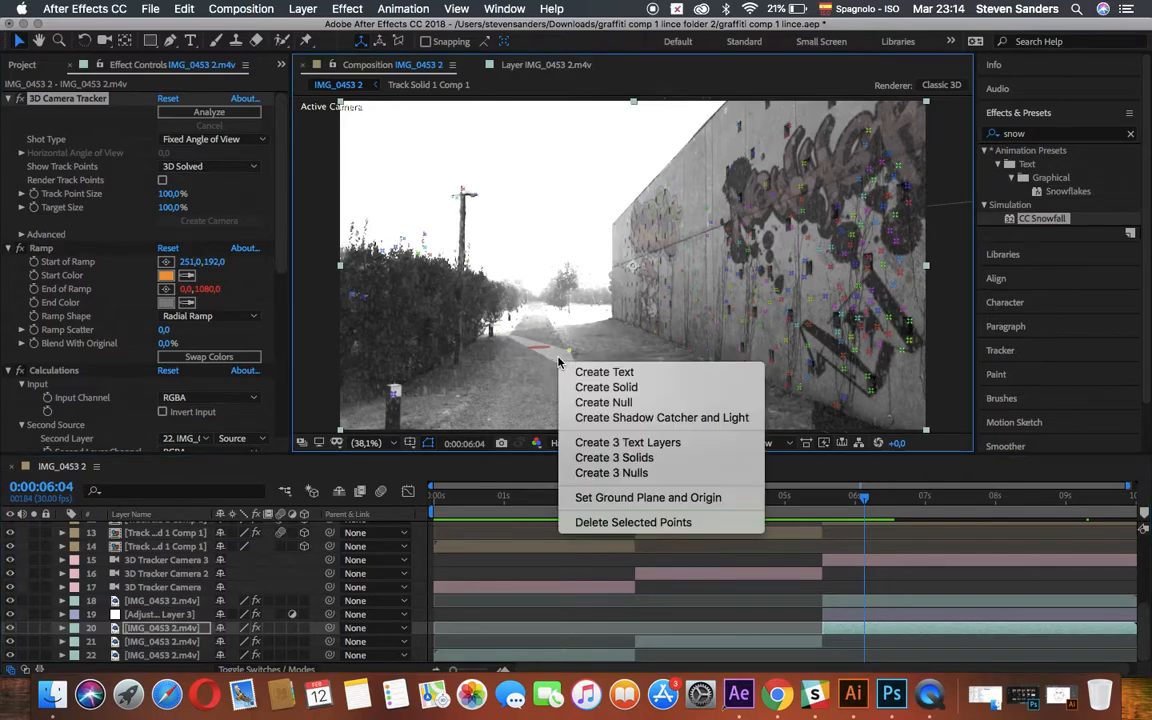
left_click(600, 393)
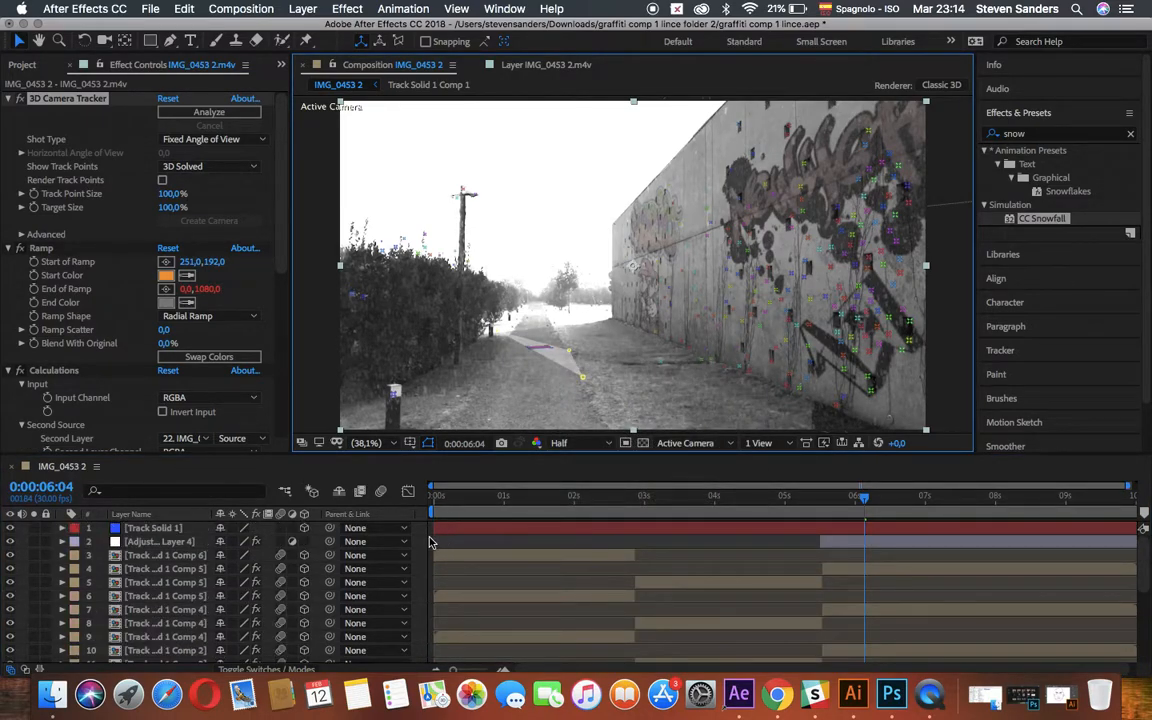
Pre-compose the new track solid, leaving all attributes in IMG_0453 2, and delete the solid inside the new composition.
right_click(138, 531)
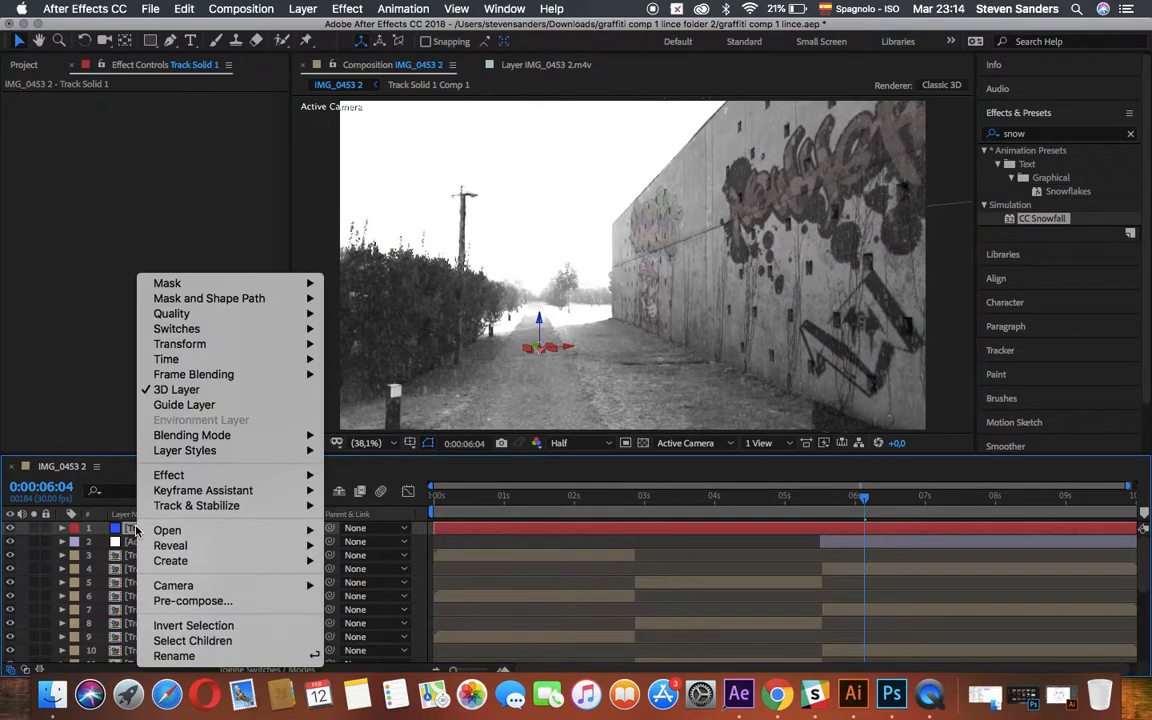
left_click(200, 597)
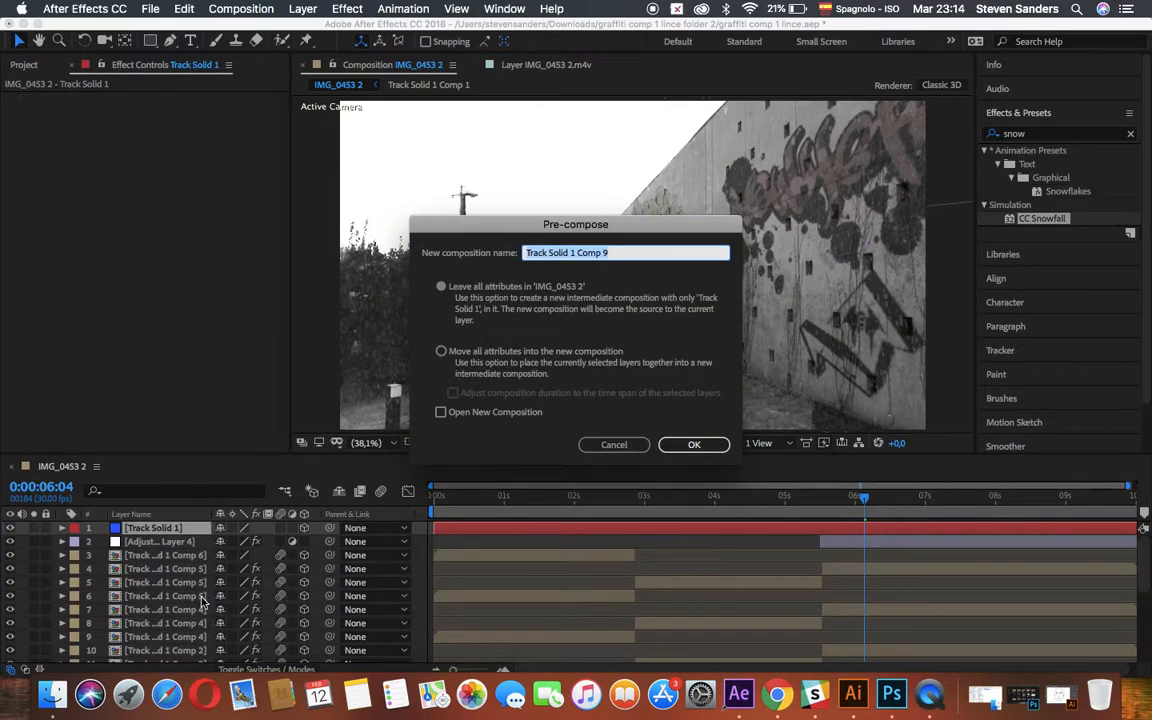
key("Return")
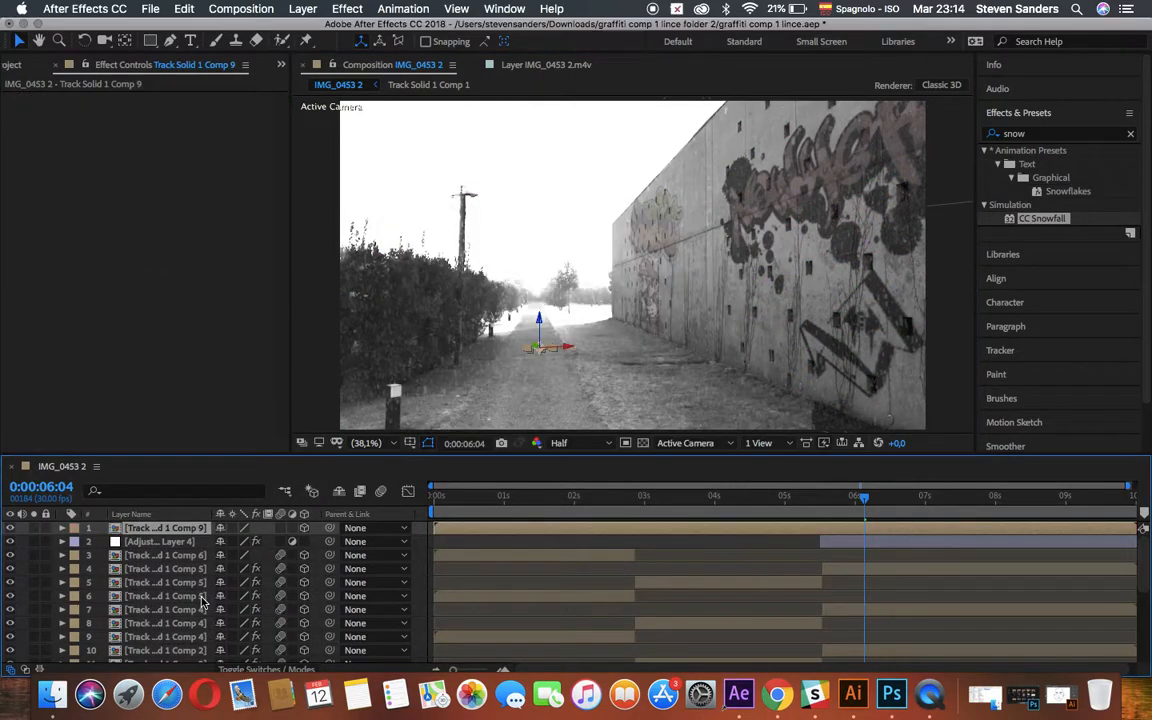
double_click(188, 529)
left_click(603, 254)
key("Delete")
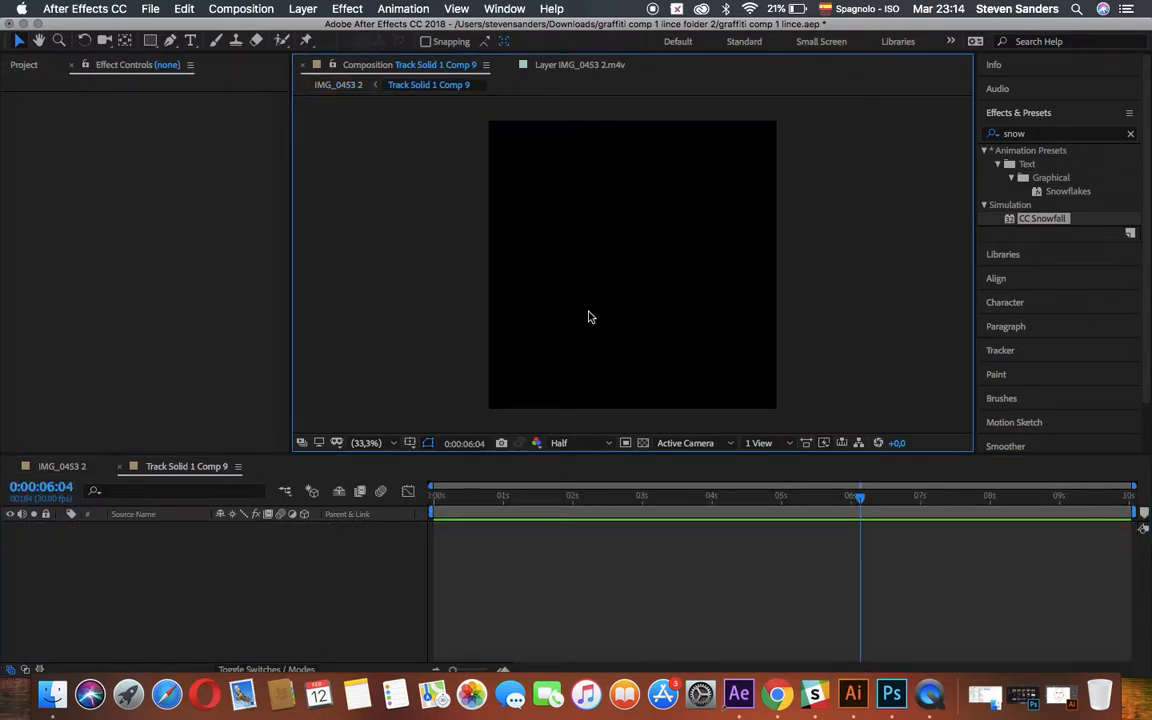
Place the Greenscreen Snowmen HD.mp4 clip near the centre of the empty composition and preview it.
left_click(30, 65)
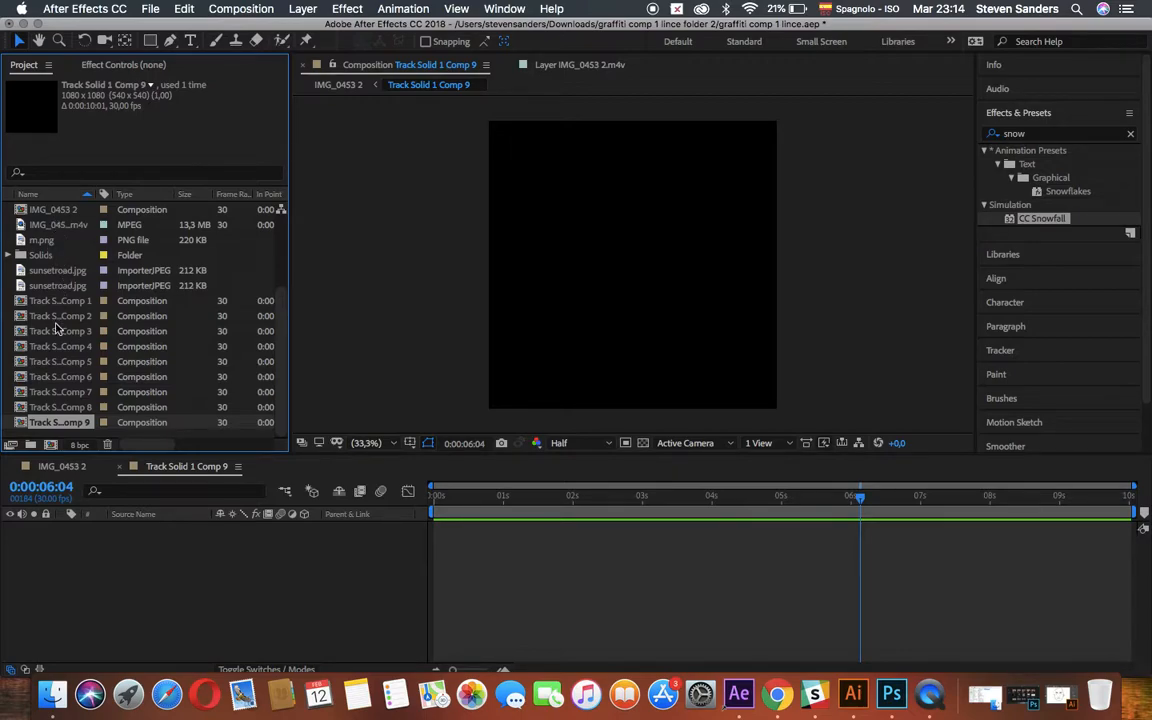
scroll(60, 377, "up", 5)
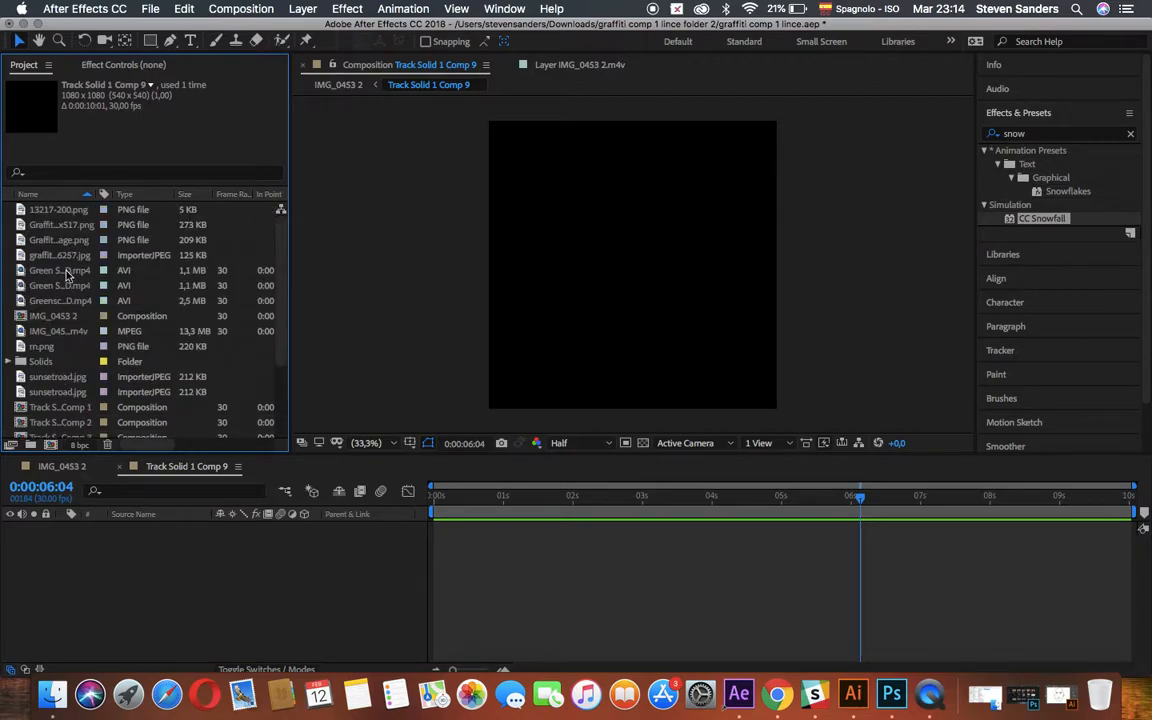
left_click(60, 301)
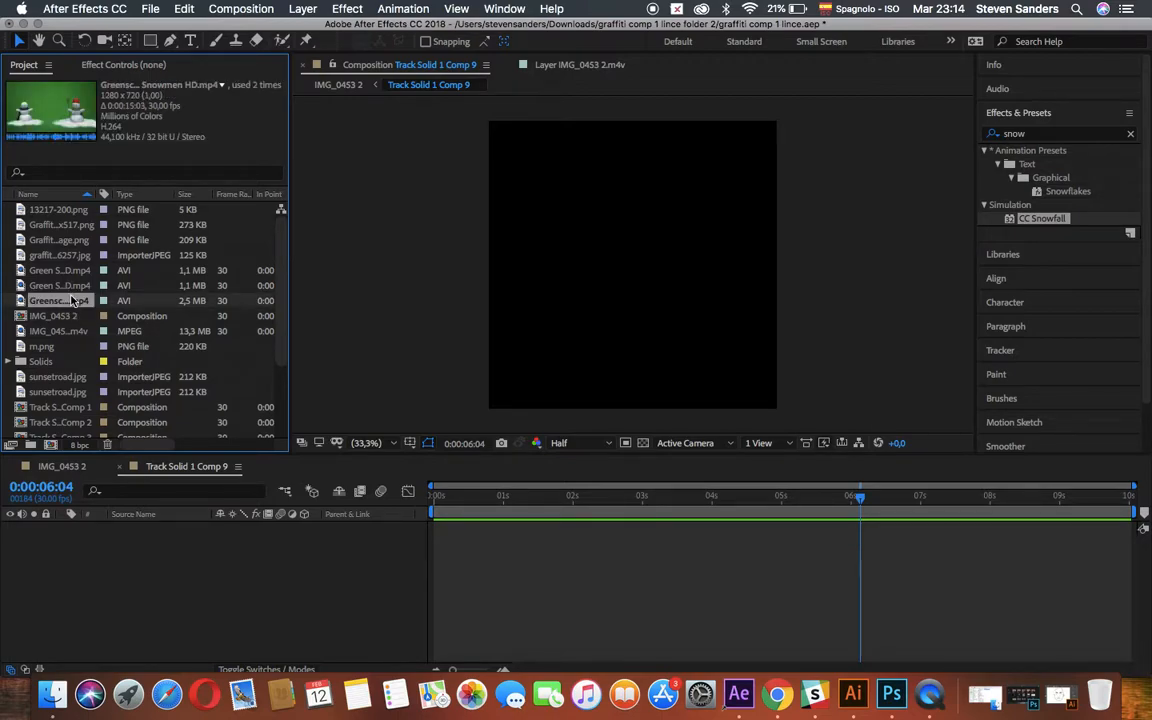
left_click_drag(65, 306, 617, 296)
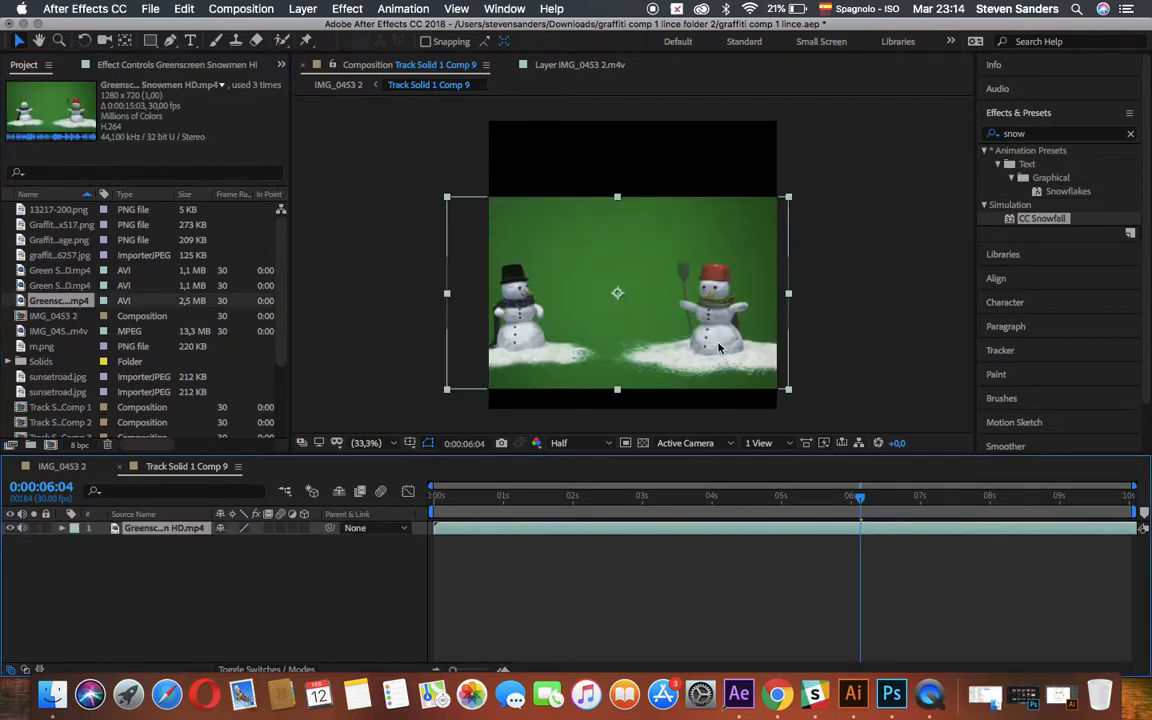
key("space")
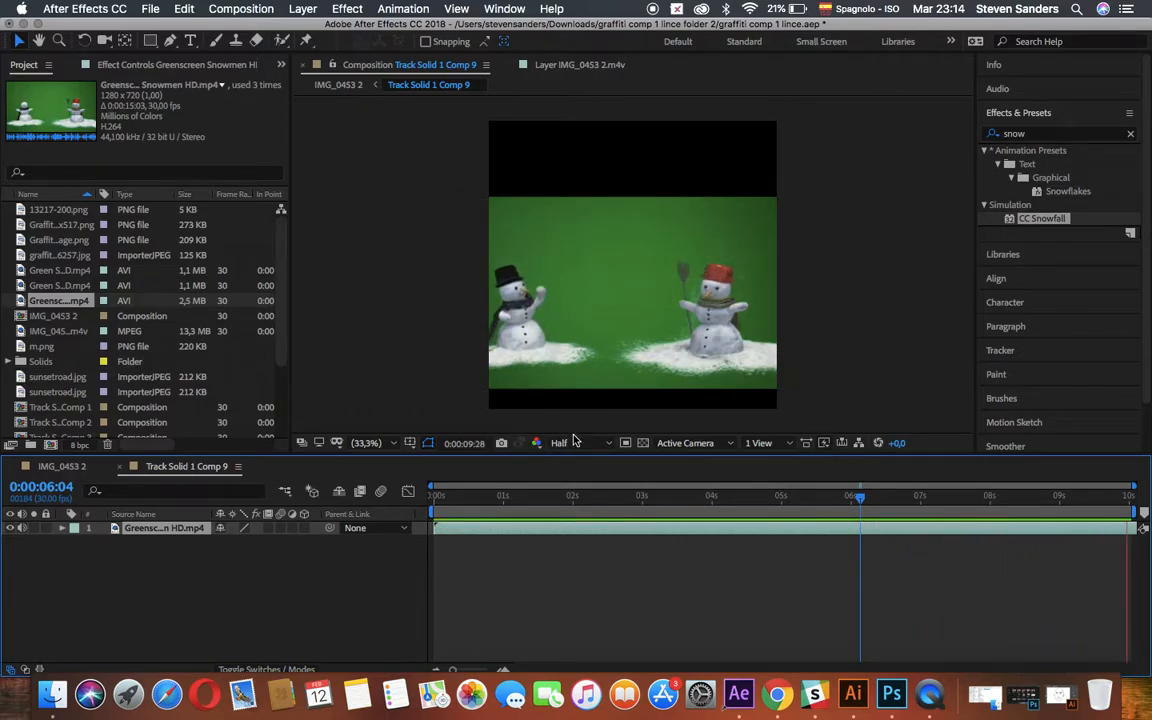
key("space")
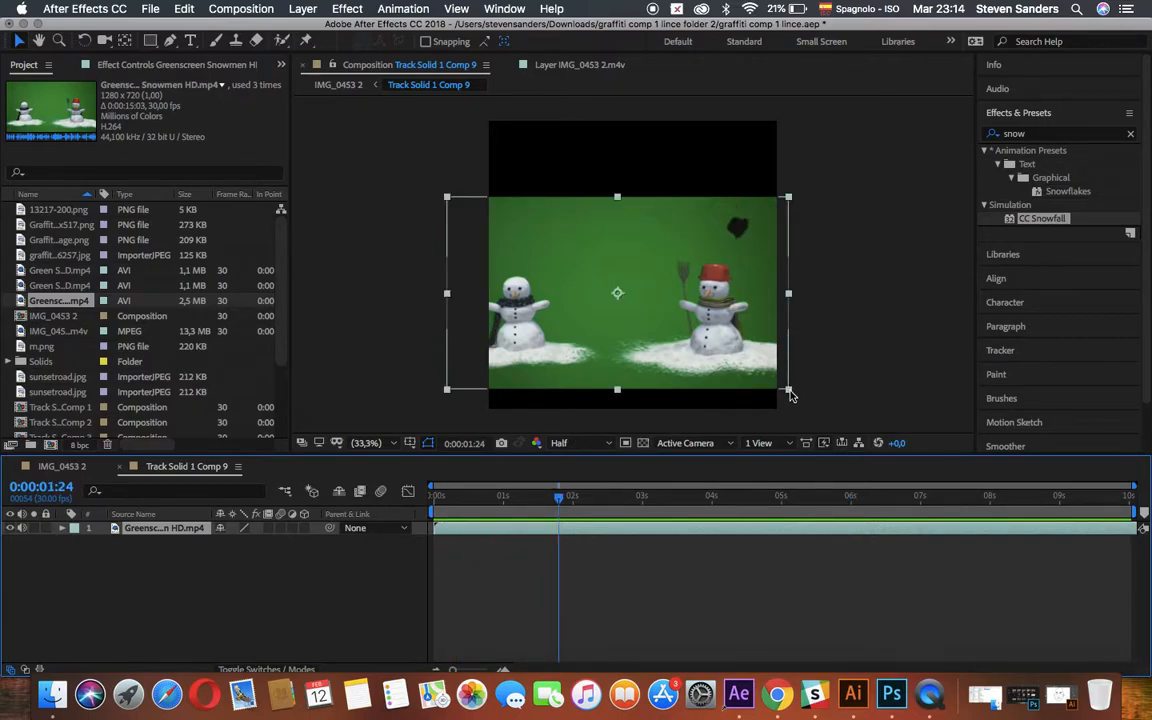
Scale down and reposition the snowmen clip so that its full width fits inside the square frame.
left_click_drag(789, 393, 764, 381)
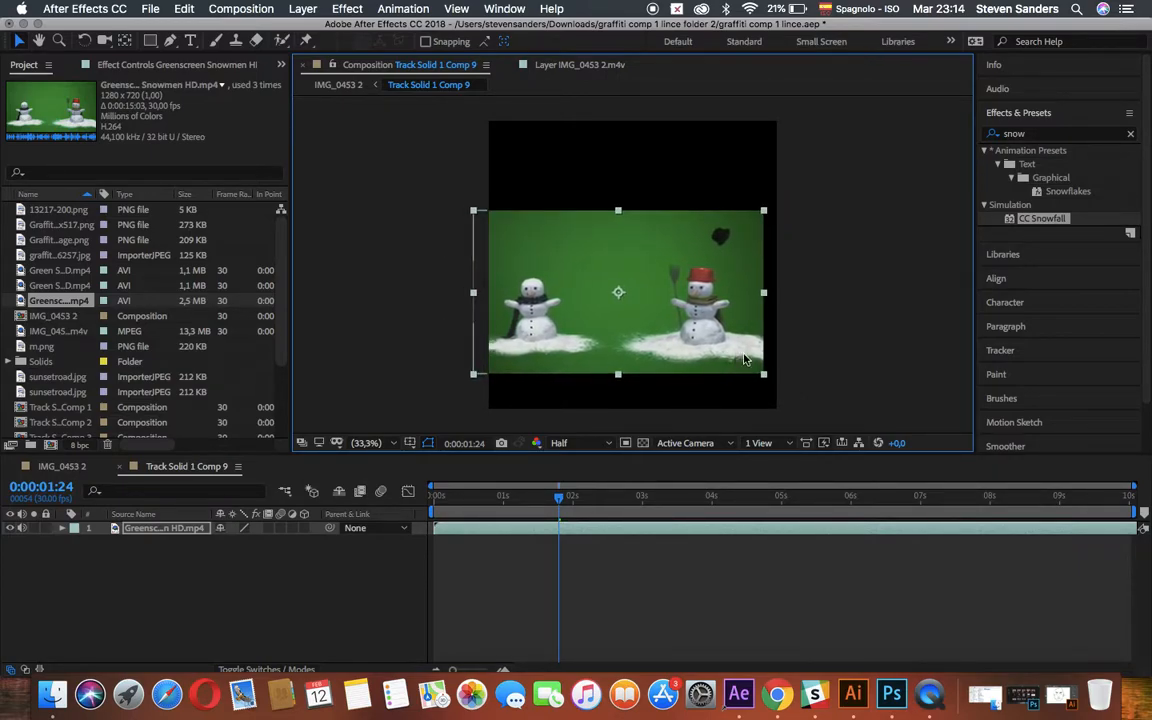
left_click_drag(697, 362, 701, 362)
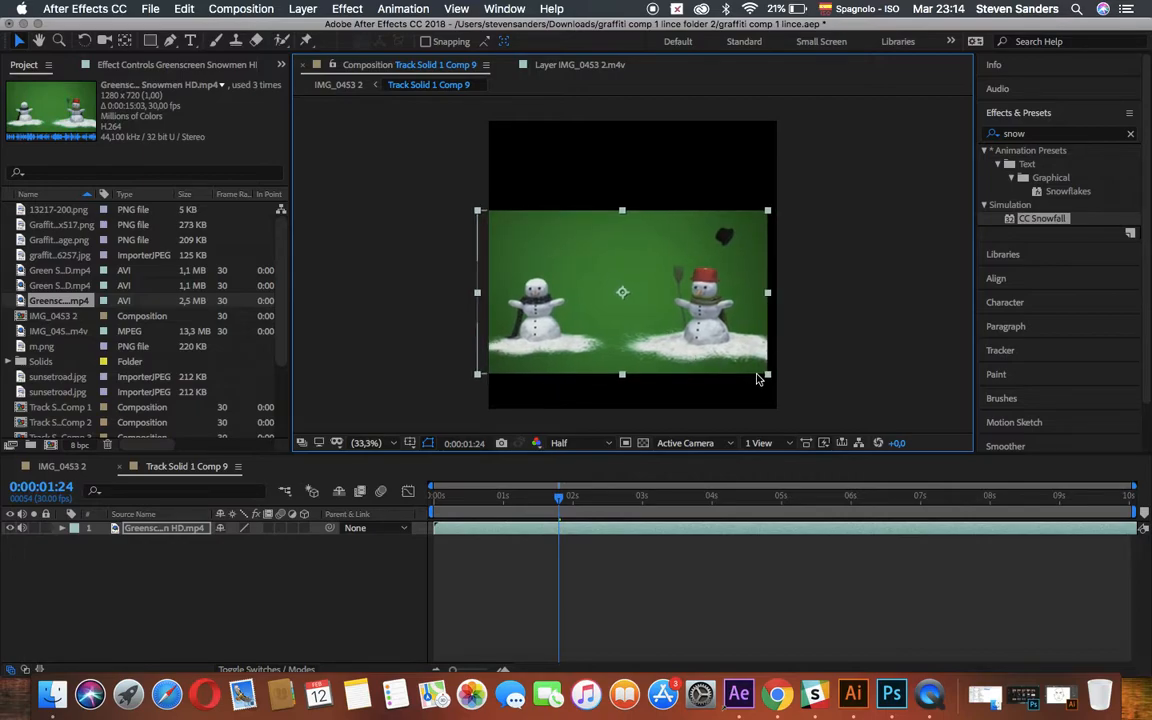
left_click_drag(768, 378, 727, 362)
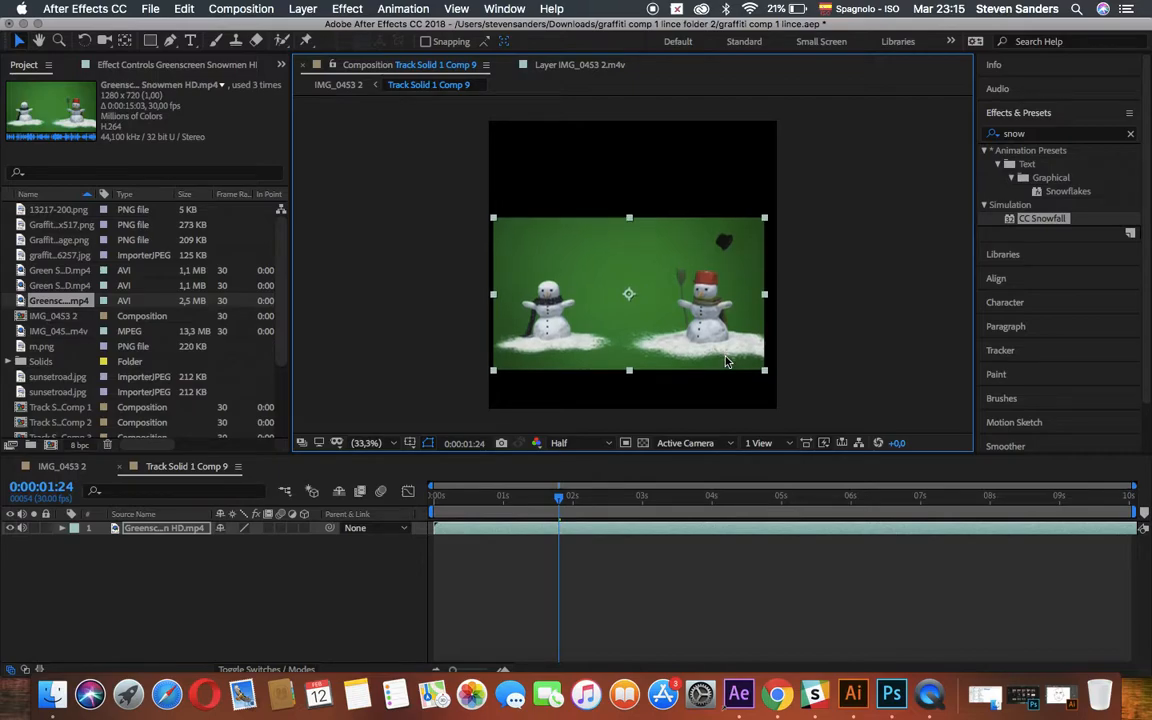
left_click(394, 287)
In IMG_0453 2, set the snowmen precomp's Scale to 525% and X Rotation to 88° so it stands upright on the path.
left_click(57, 466)
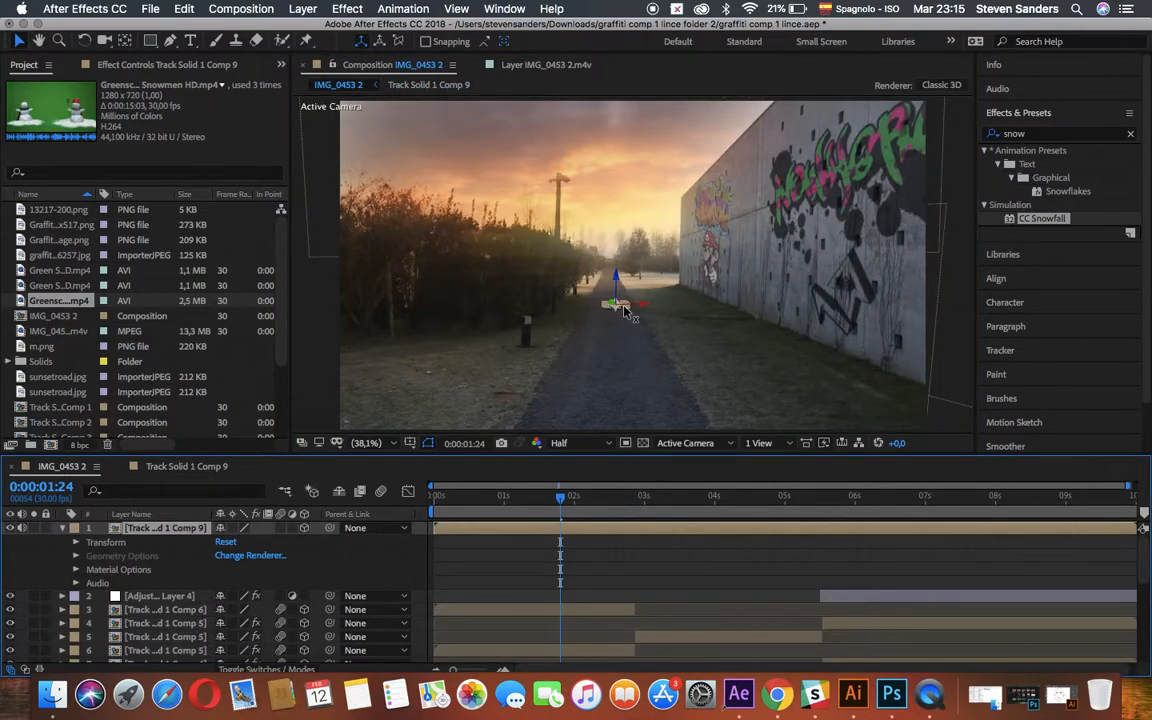
left_click(78, 544)
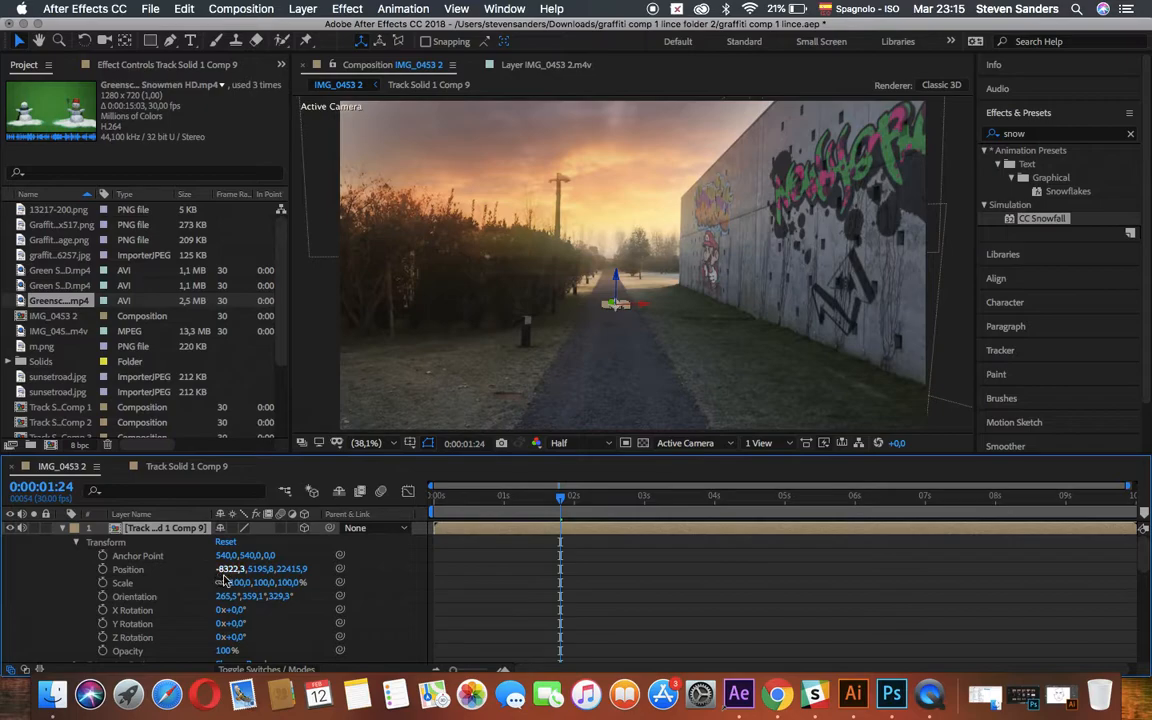
left_click_drag(233, 582, 600, 605)
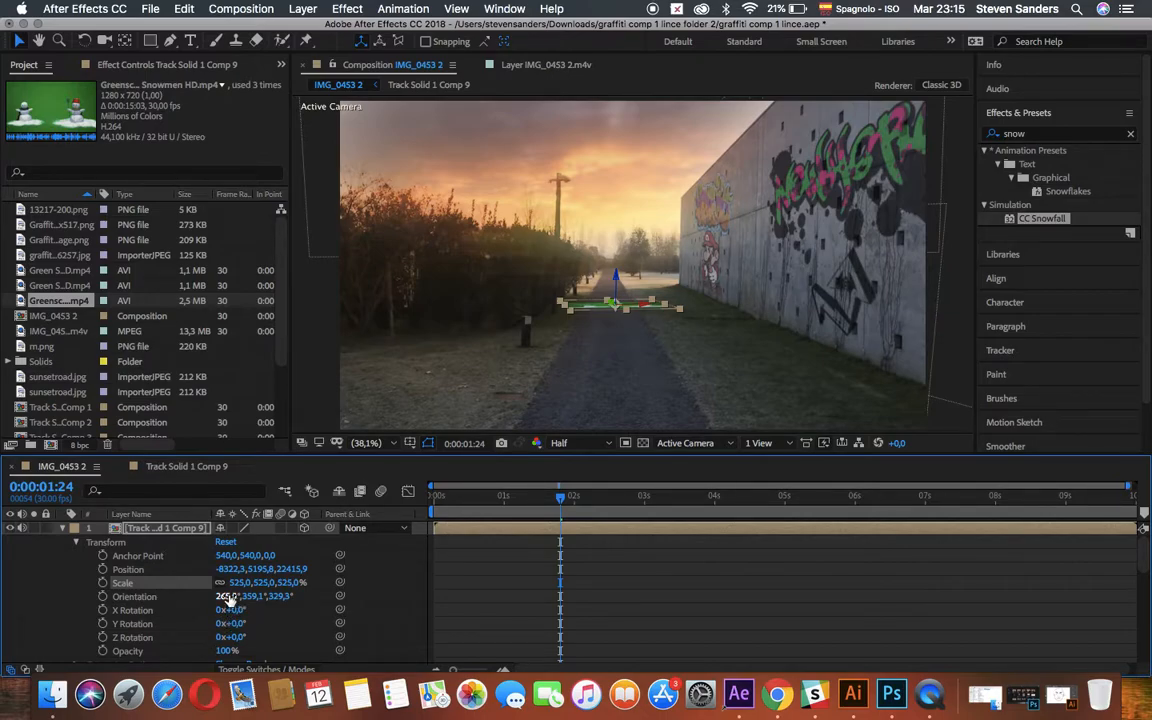
left_click_drag(230, 609, 304, 611)
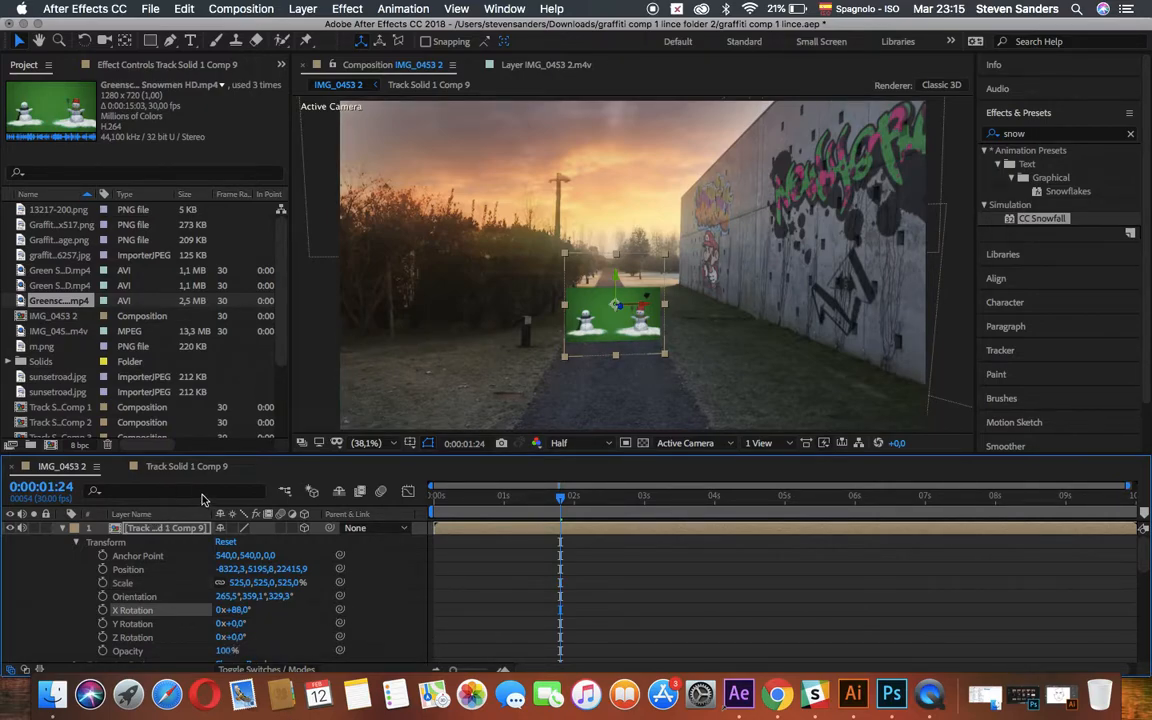
Apply Keylight (1.2) to the snowmen clip inside its precomp and sample the green background as the Screen Colour.
left_click(180, 468)
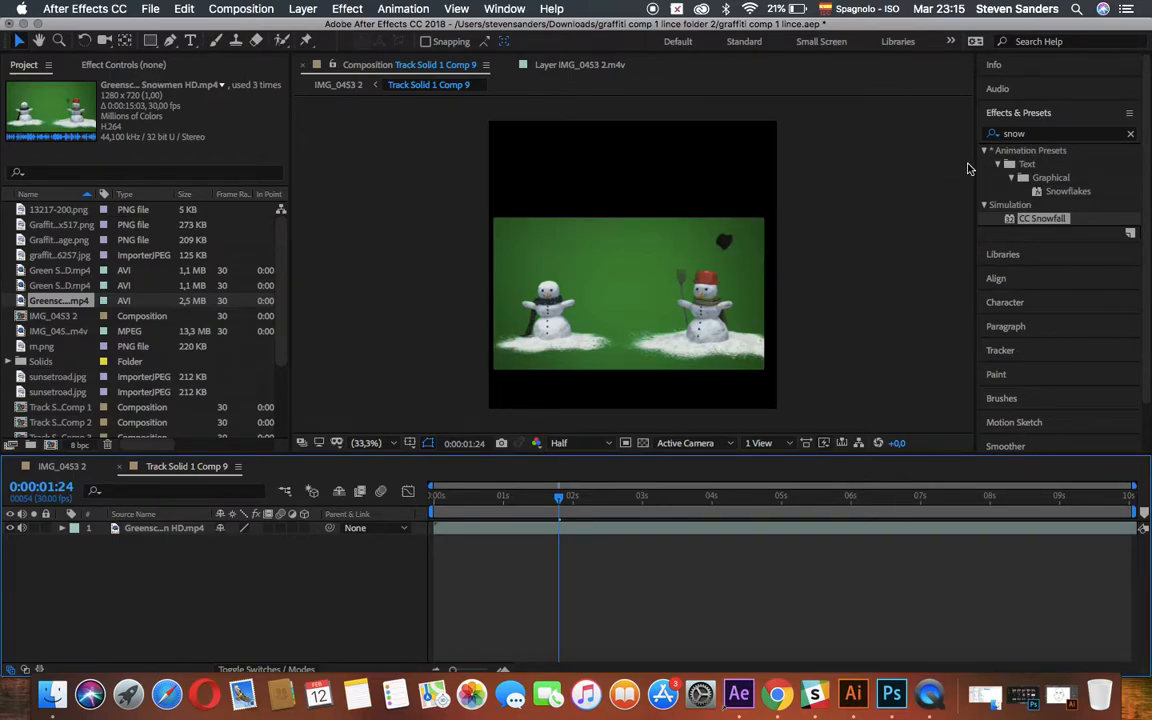
left_click(1050, 137)
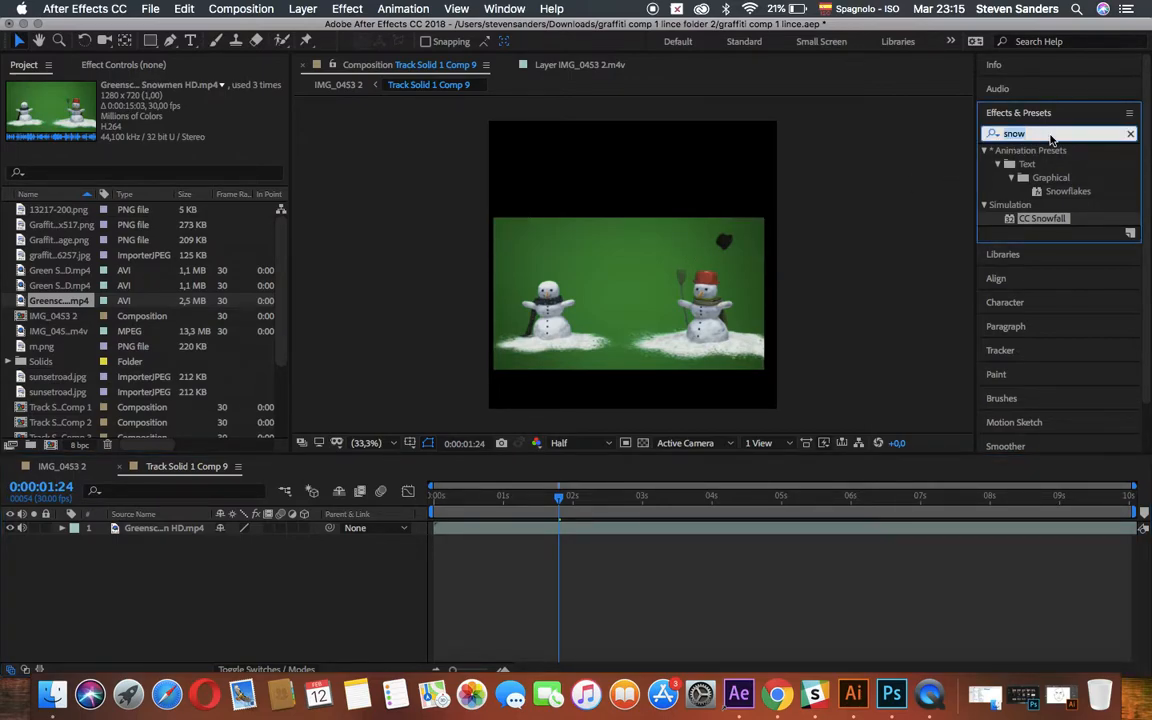
type("key")
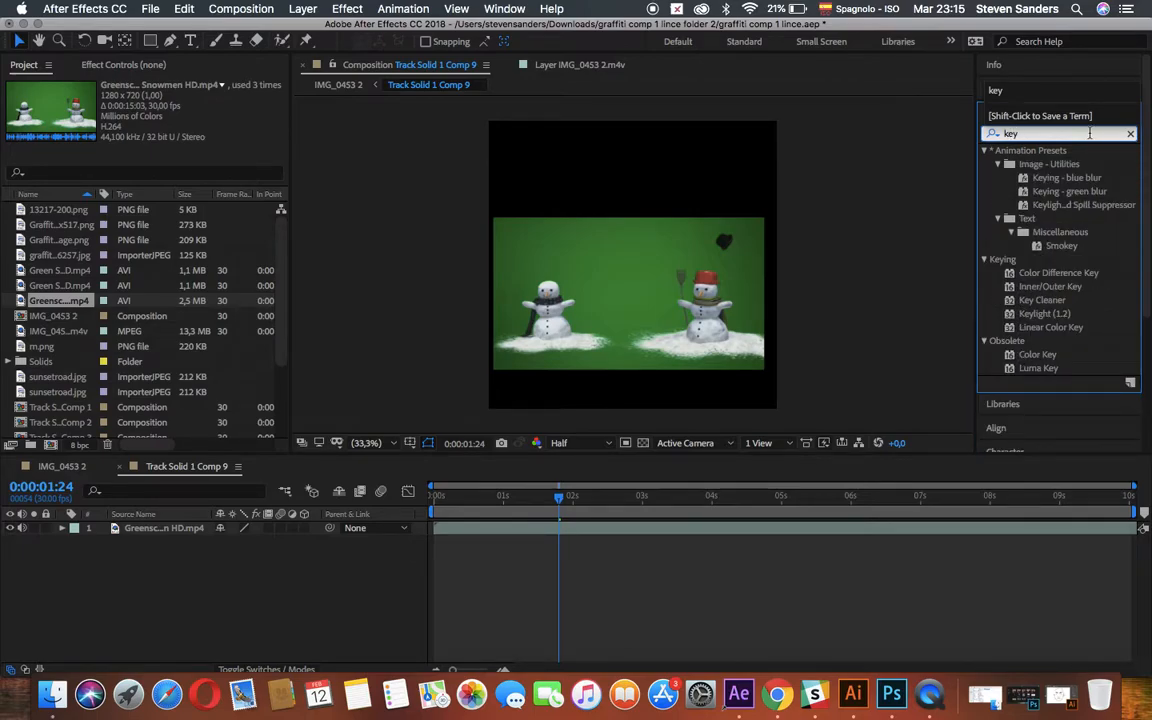
left_click(1060, 316)
left_click(1047, 318)
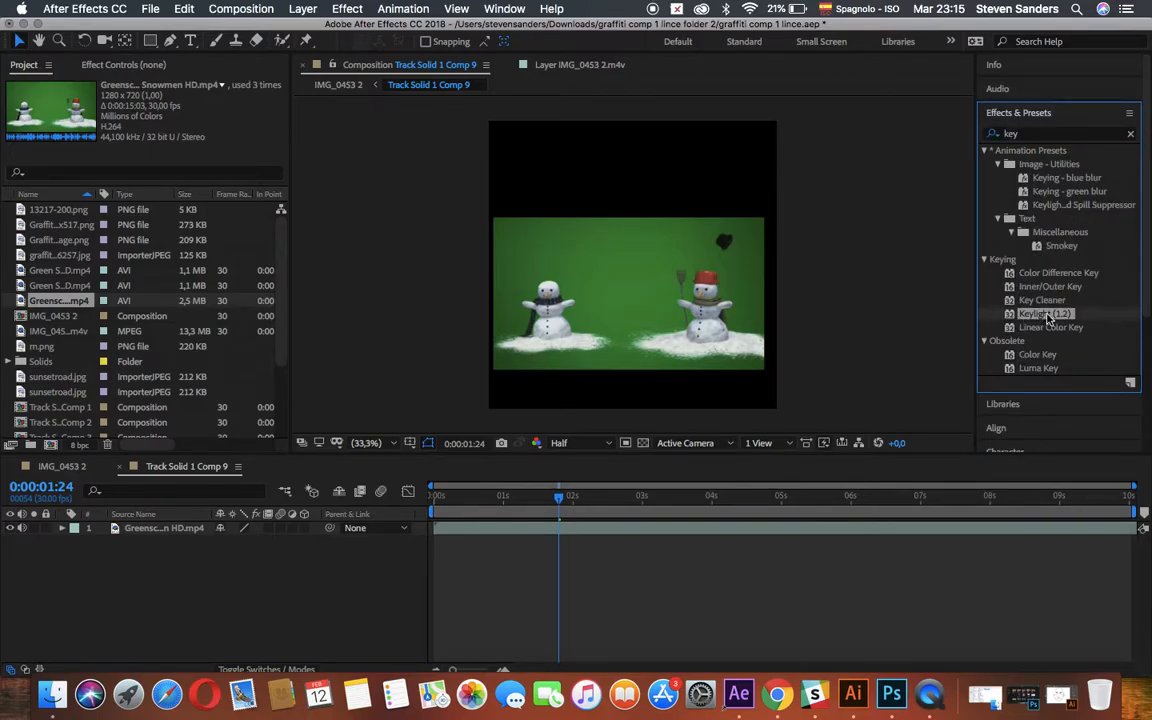
left_click_drag(1047, 318, 647, 528)
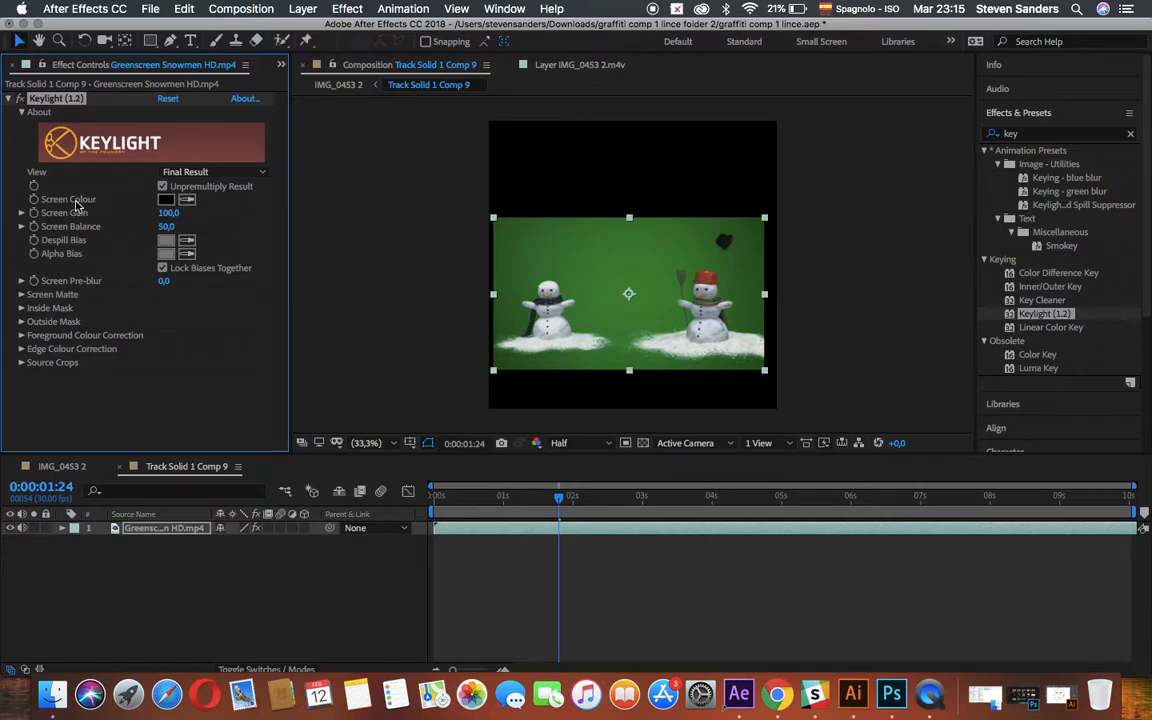
left_click(188, 202)
left_click(513, 228)
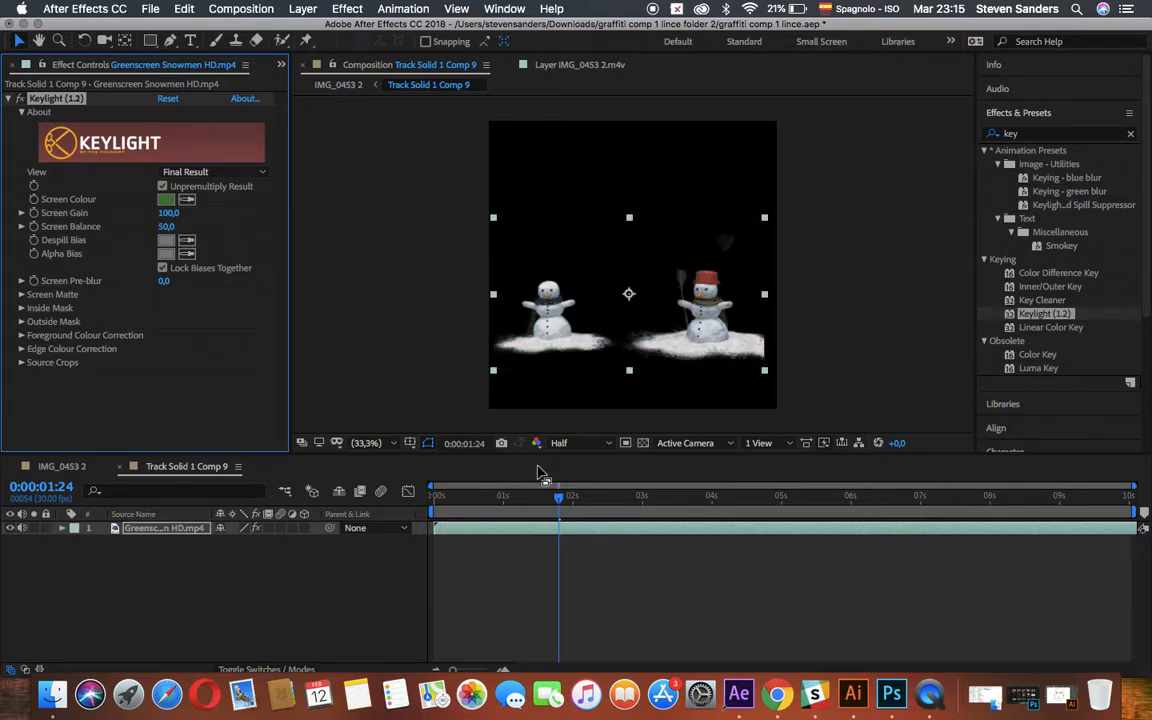
left_click(264, 176)
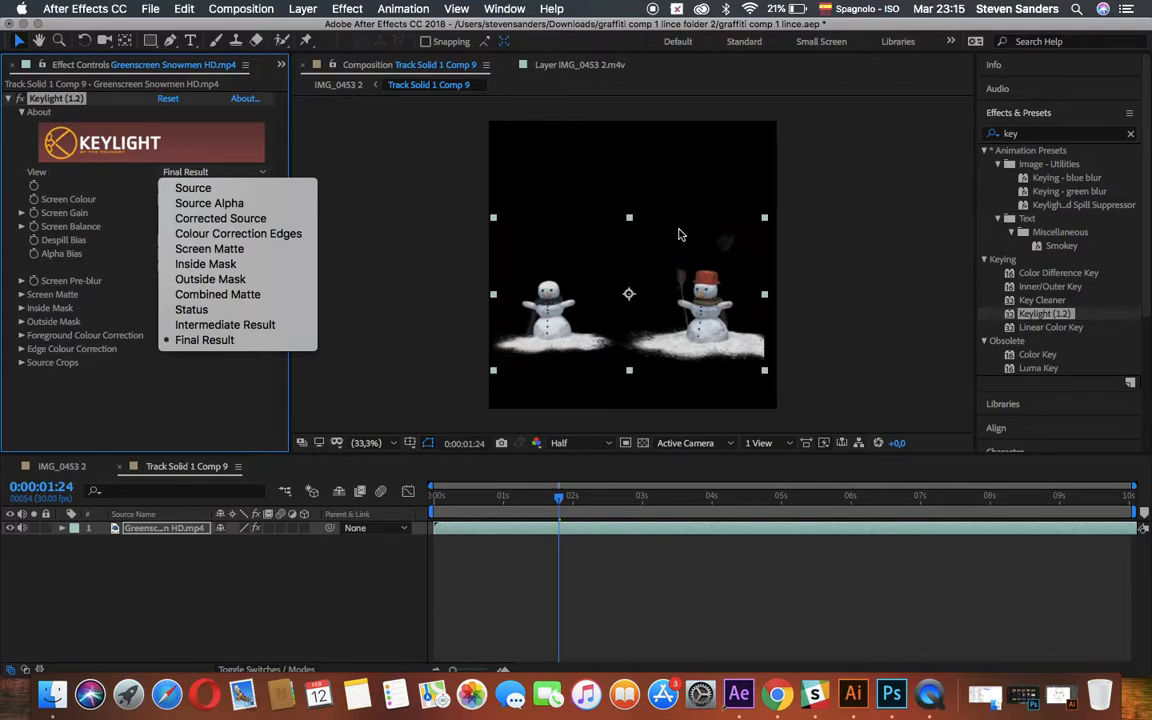
left_click(378, 212)
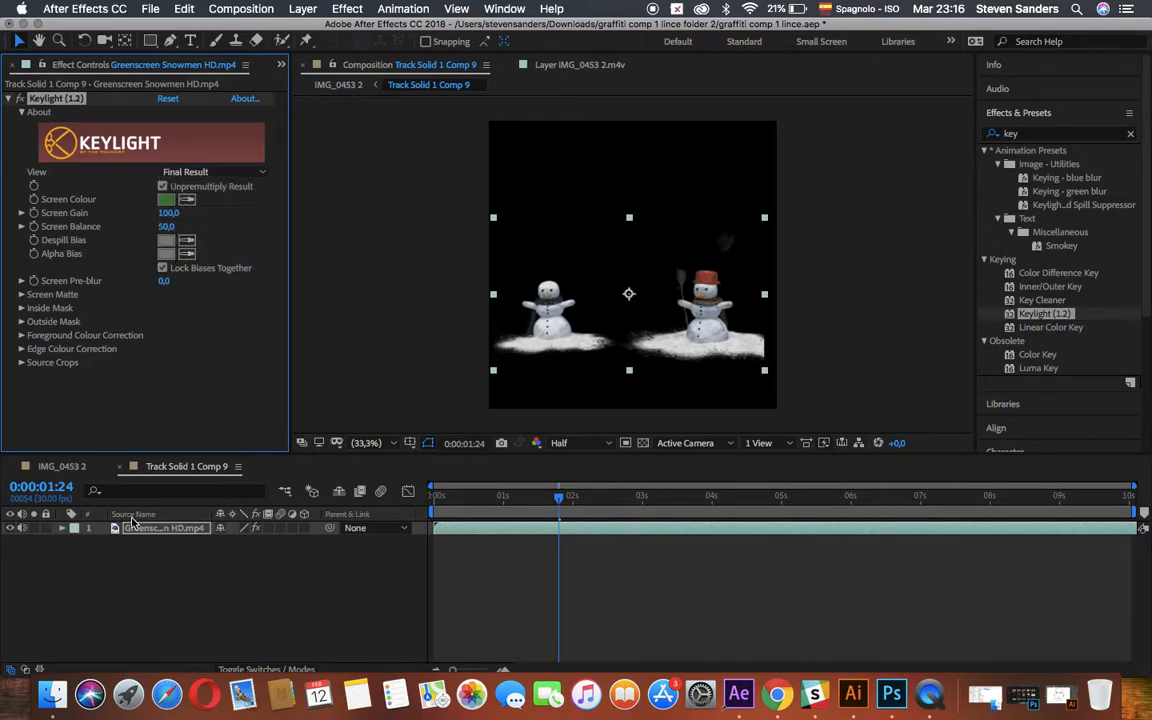
Preview the keyed snowmen on the path in IMG_0453 2 from 0:00:01:24.
left_click(55, 467)
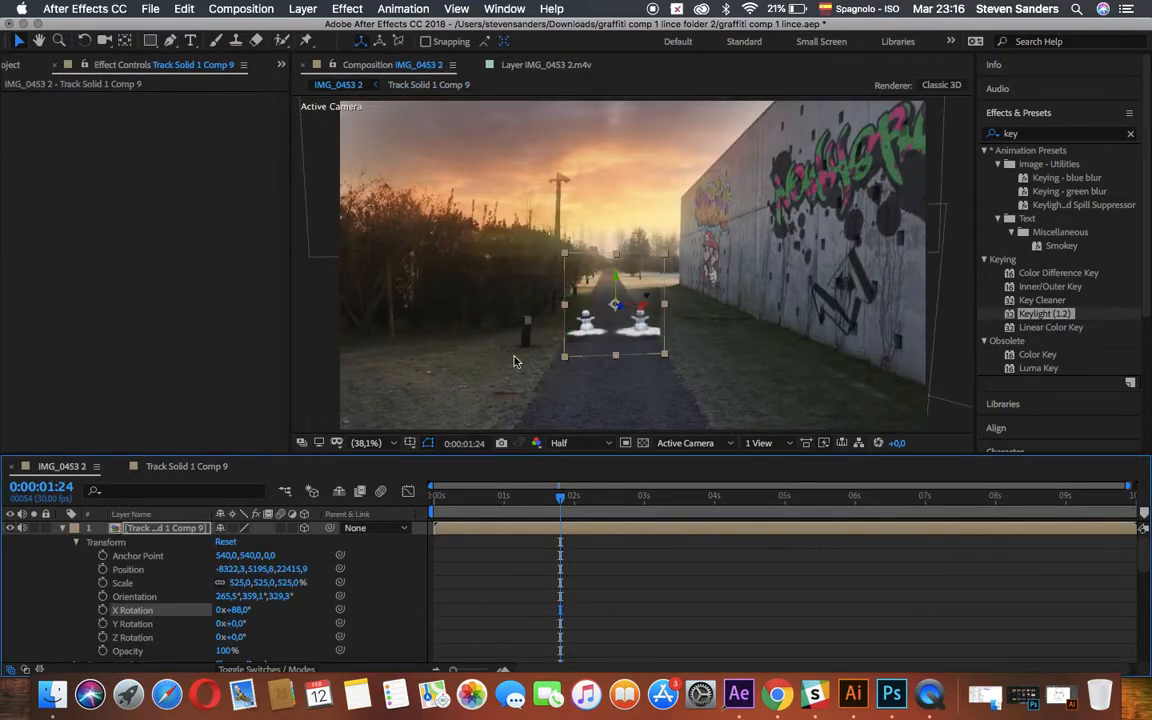
key("space")
key("space")
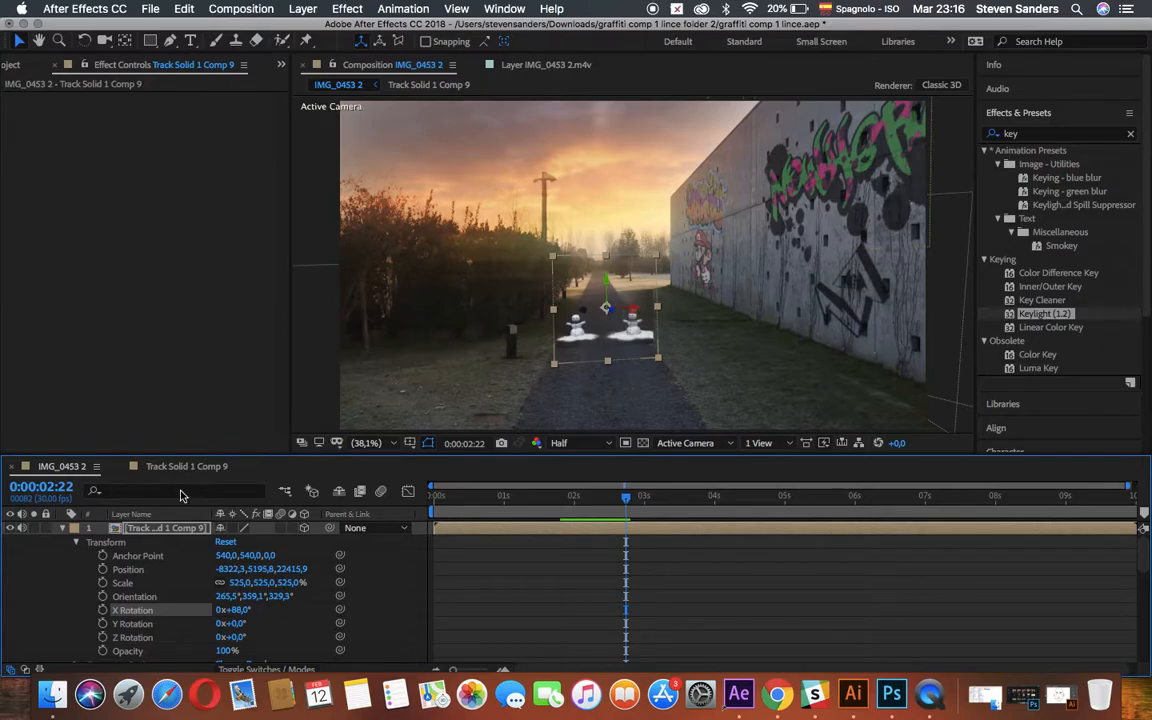
Set the Keylight View of the snowmen clip in Track Solid 1 Comp 9 to Status.
left_click(215, 466)
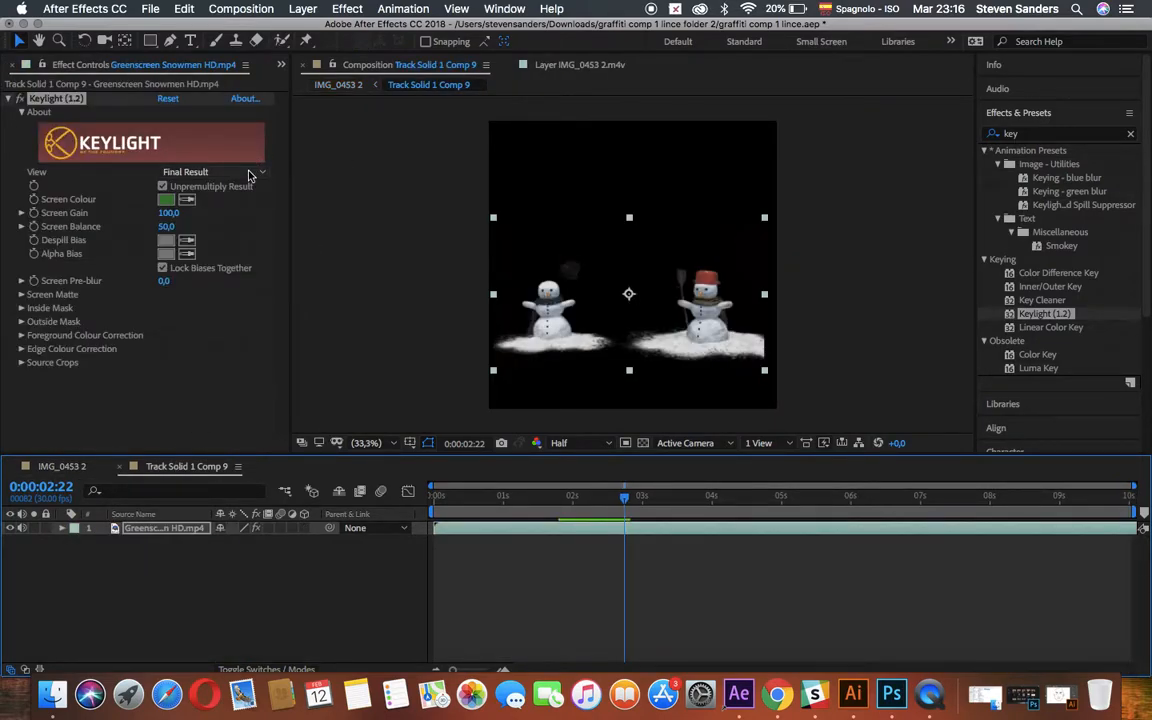
left_click(205, 172)
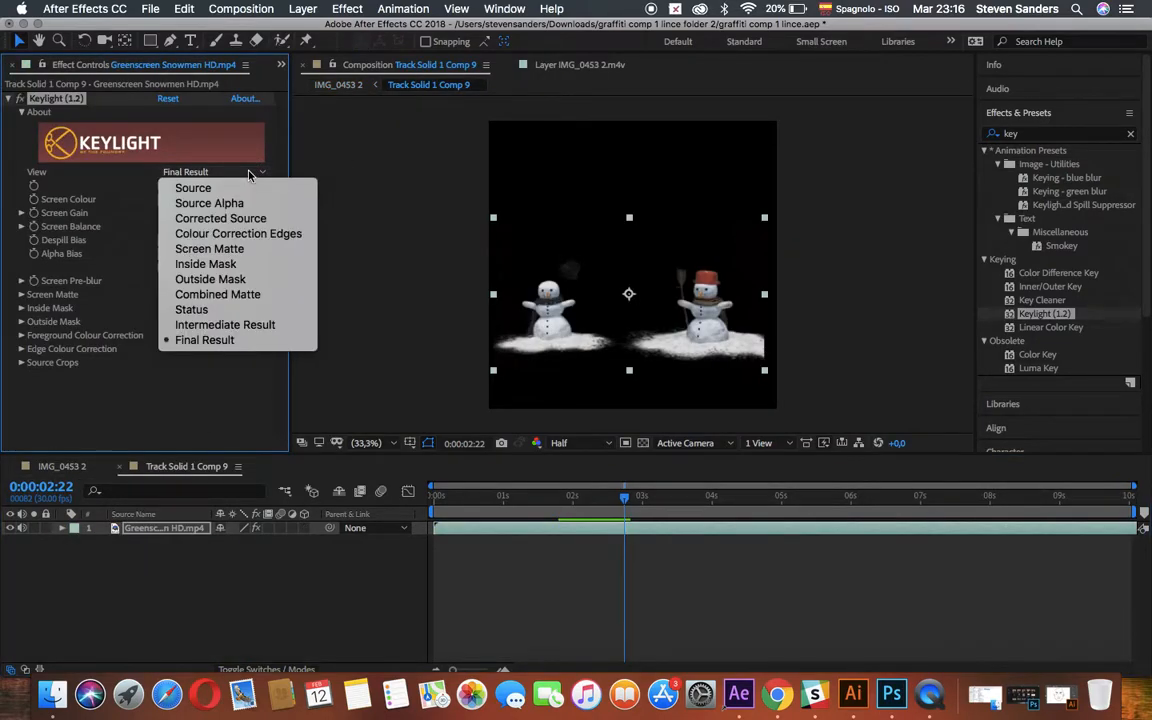
left_click(263, 312)
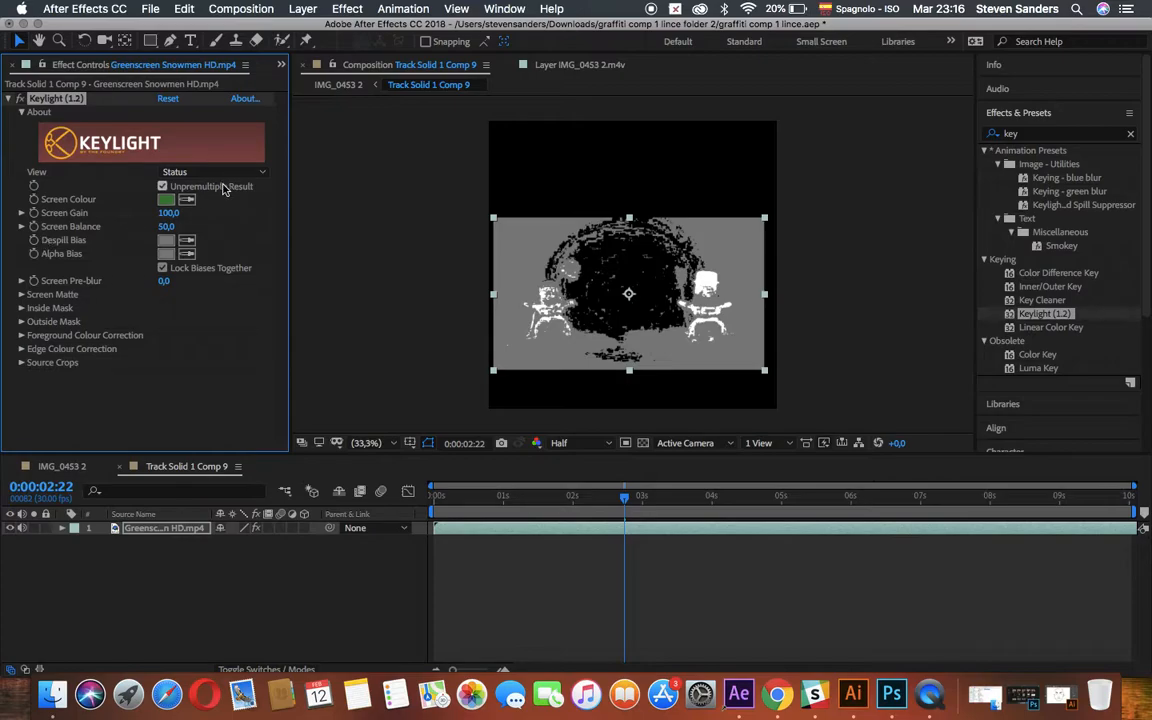
Raise the Keylight Screen Gain of the snowmen clip to 128.1 and return its View to Final Result.
left_click(22, 214)
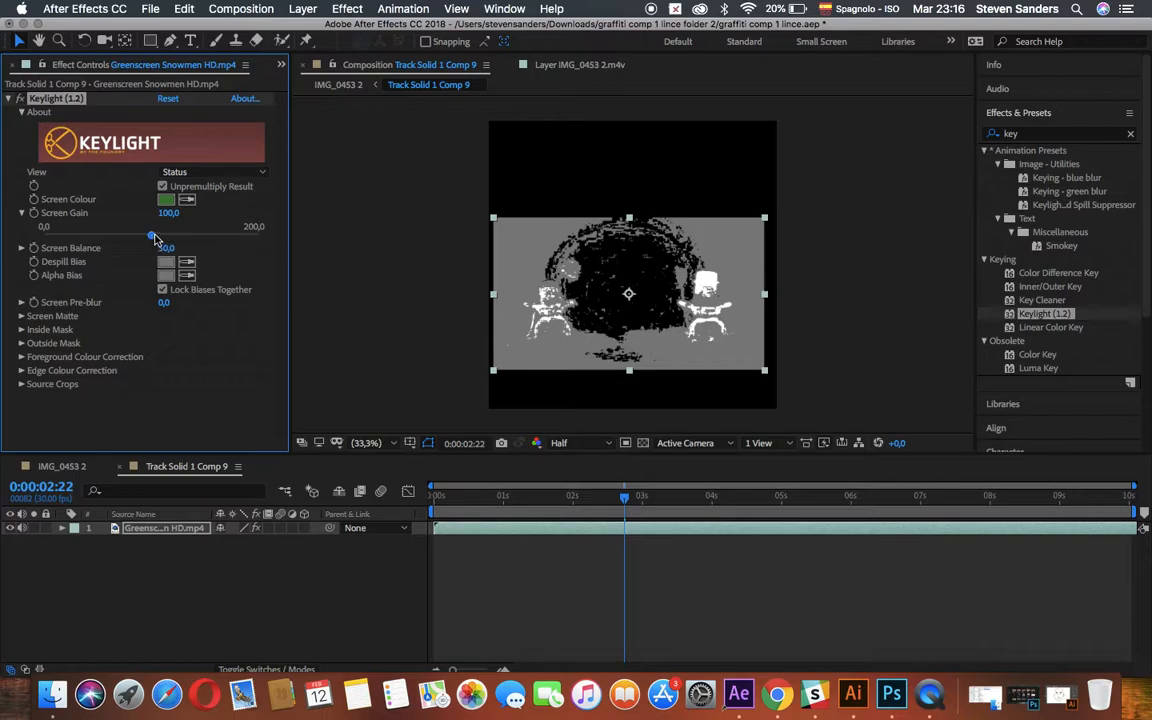
left_click_drag(153, 240, 179, 249)
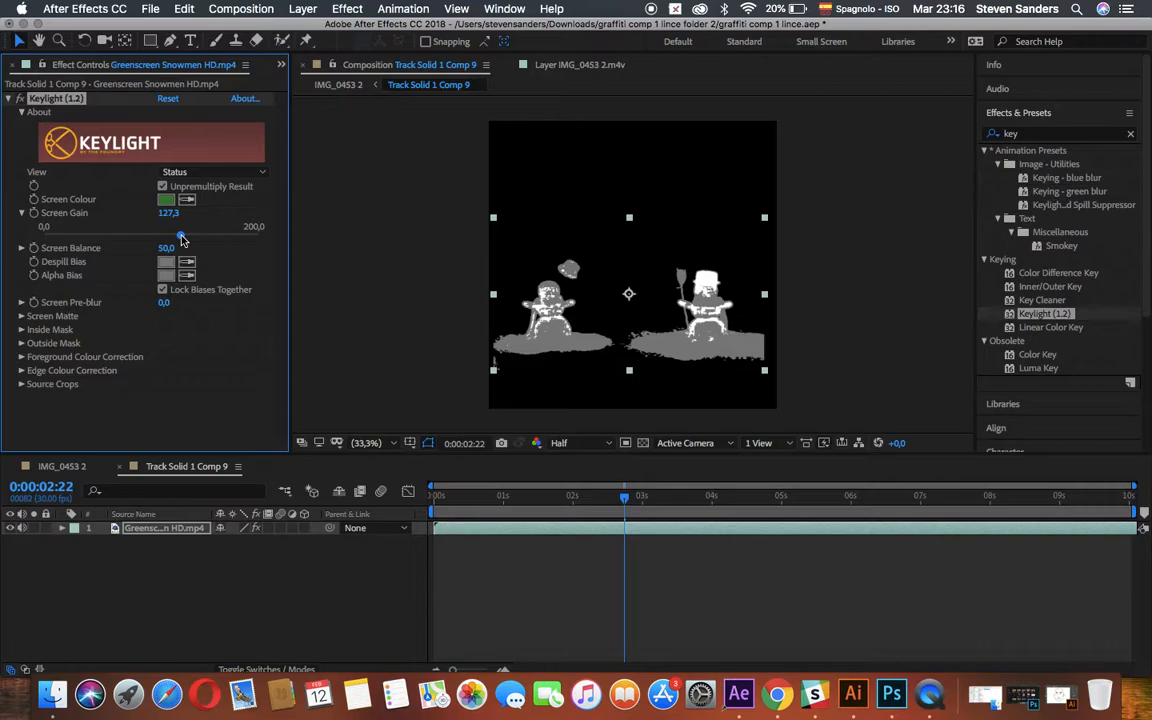
left_click(251, 174)
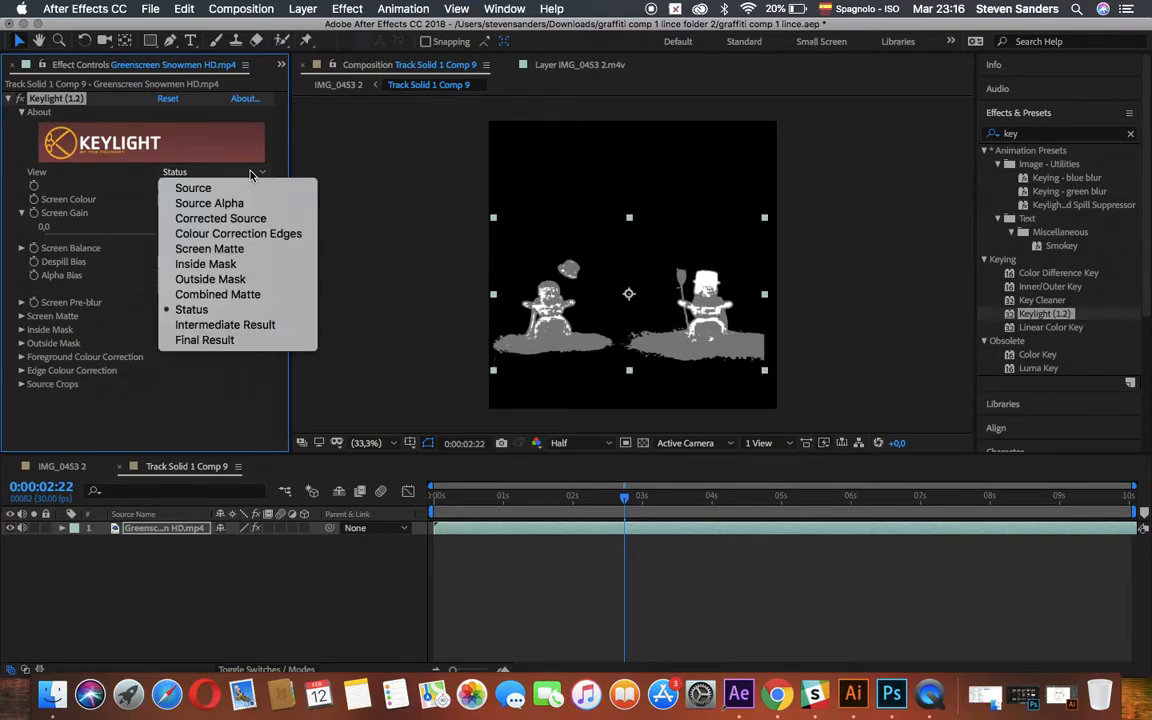
left_click(234, 341)
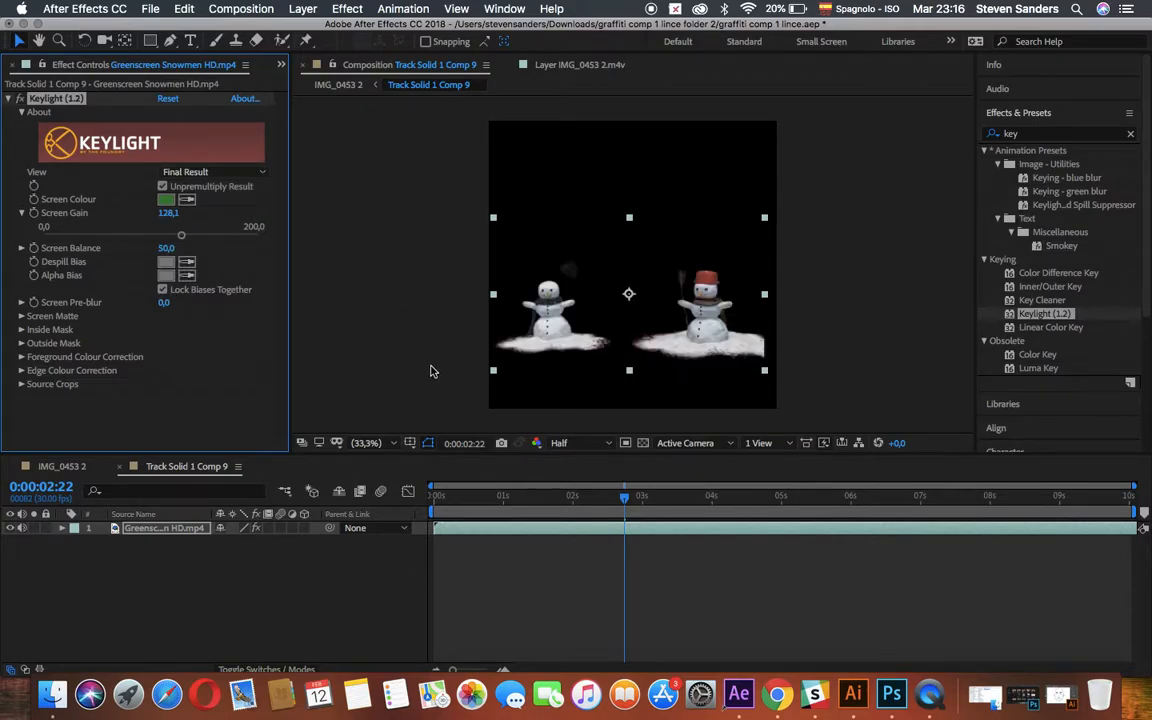
Preview the cleaned-up snowmen key in IMG_0453 2 from 0:00:02:22.
left_click(60, 467)
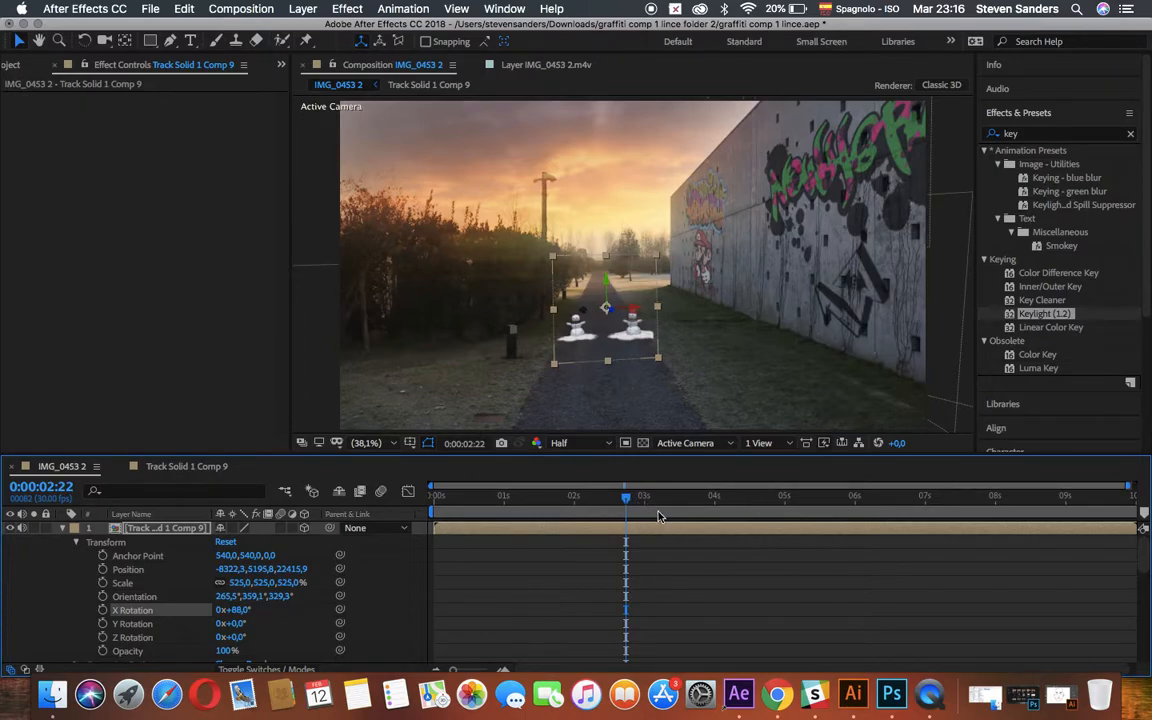
key("space")
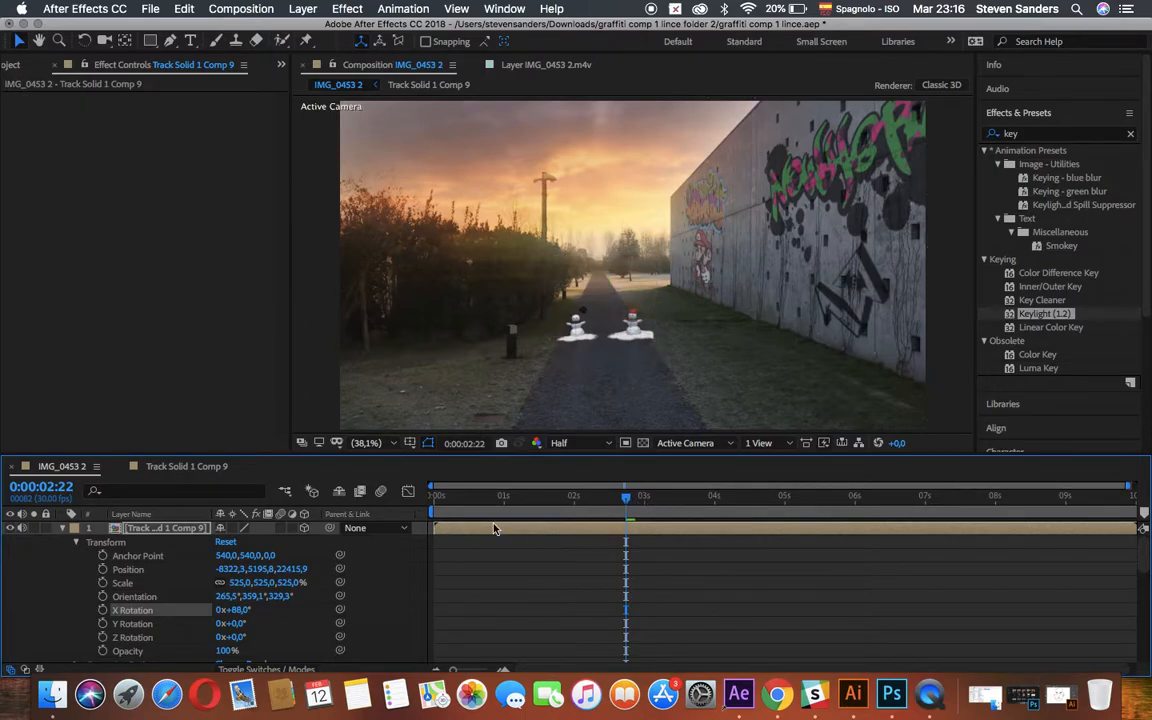
key("space")
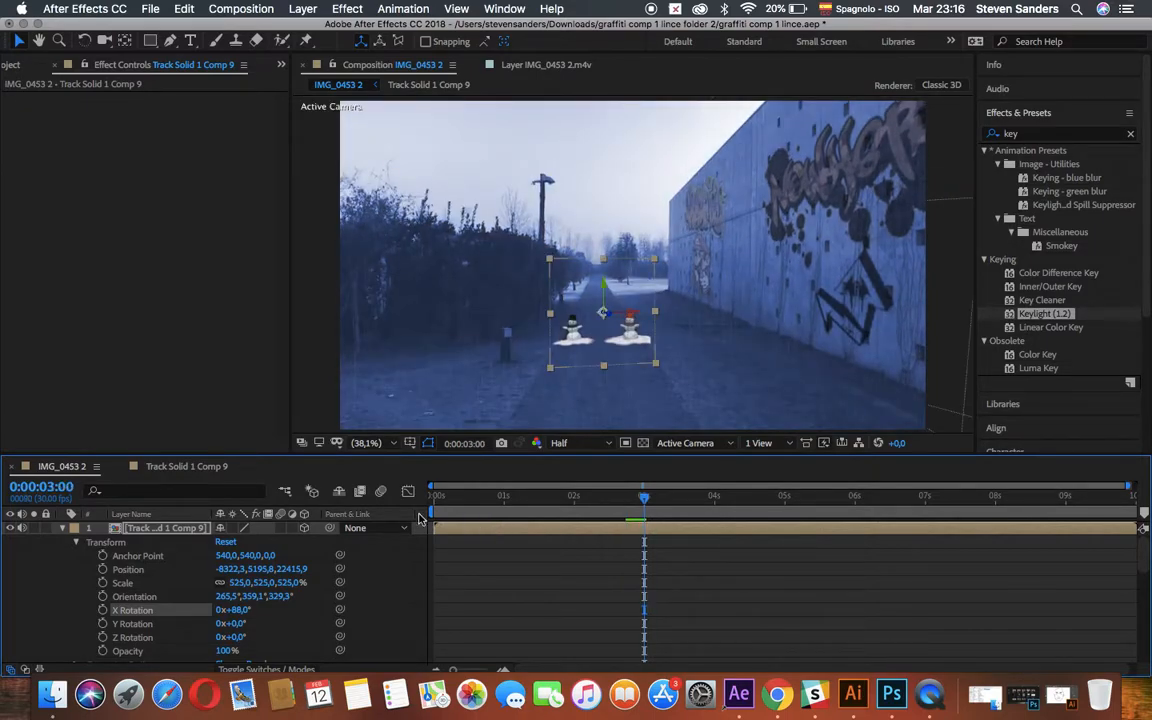
Trim the snowmen precomp in IMG_0453 2 to start just after 0:00:05:15 and preview its entrance in the snowy shot.
left_click_drag(435, 528, 907, 546)
scroll(818, 592, "right", 1)
left_click_drag(640, 502, 812, 522)
left_click_drag(898, 530, 820, 532)
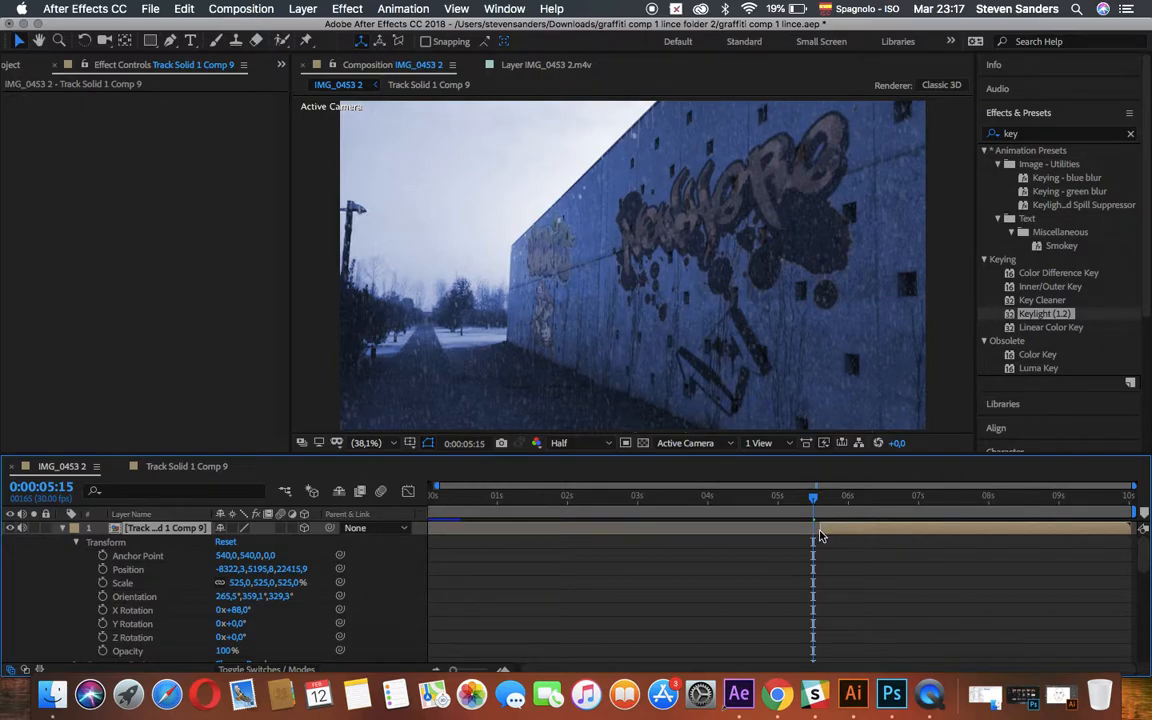
key("space")
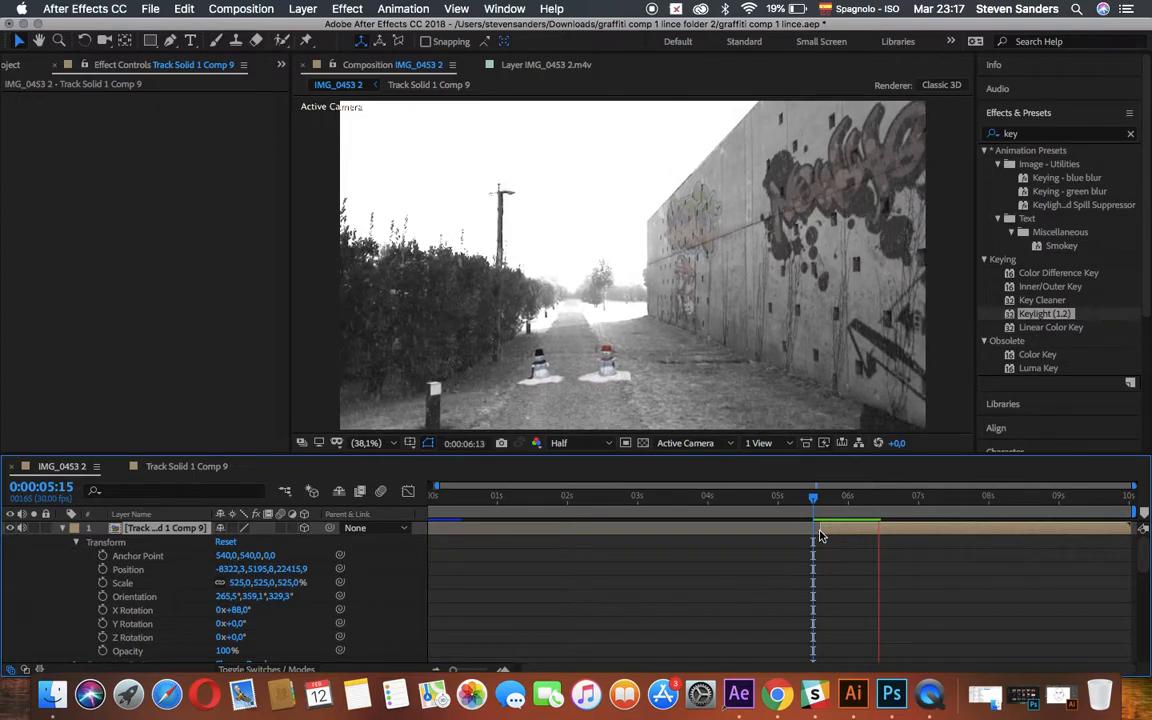
key("space")
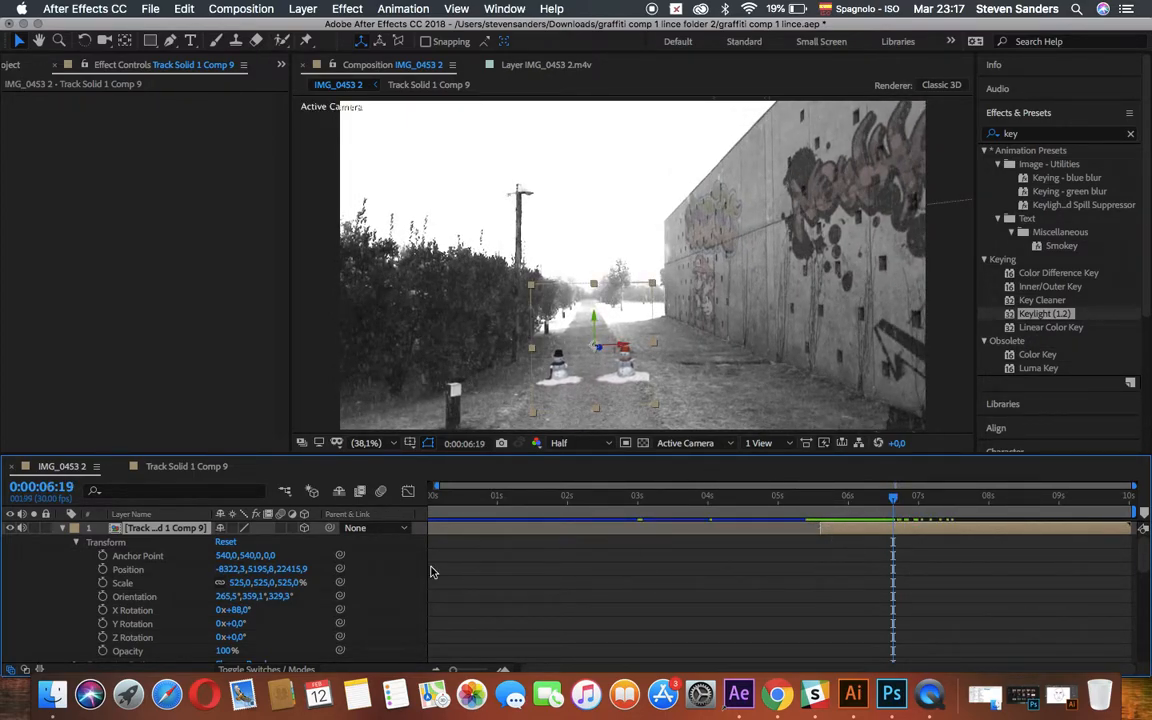
Apply Hue/Saturation to the snowmen precomp with Master Saturation -74 and Master Lightness -18.
left_click(1035, 133)
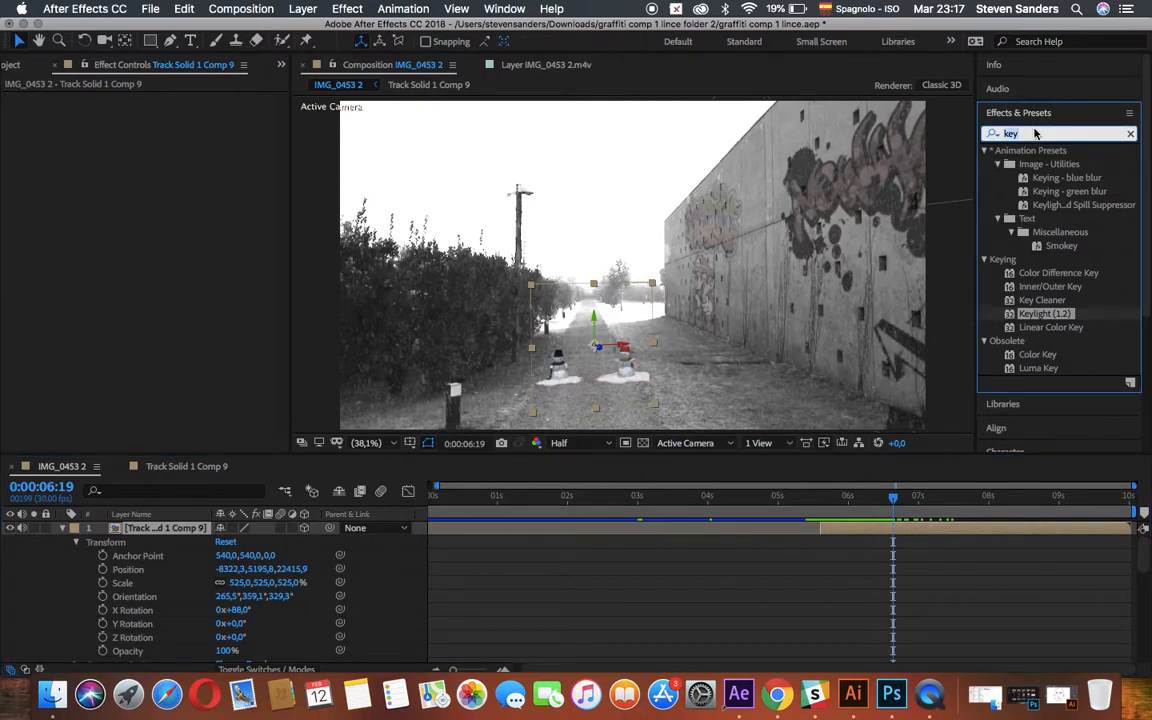
type("hue")
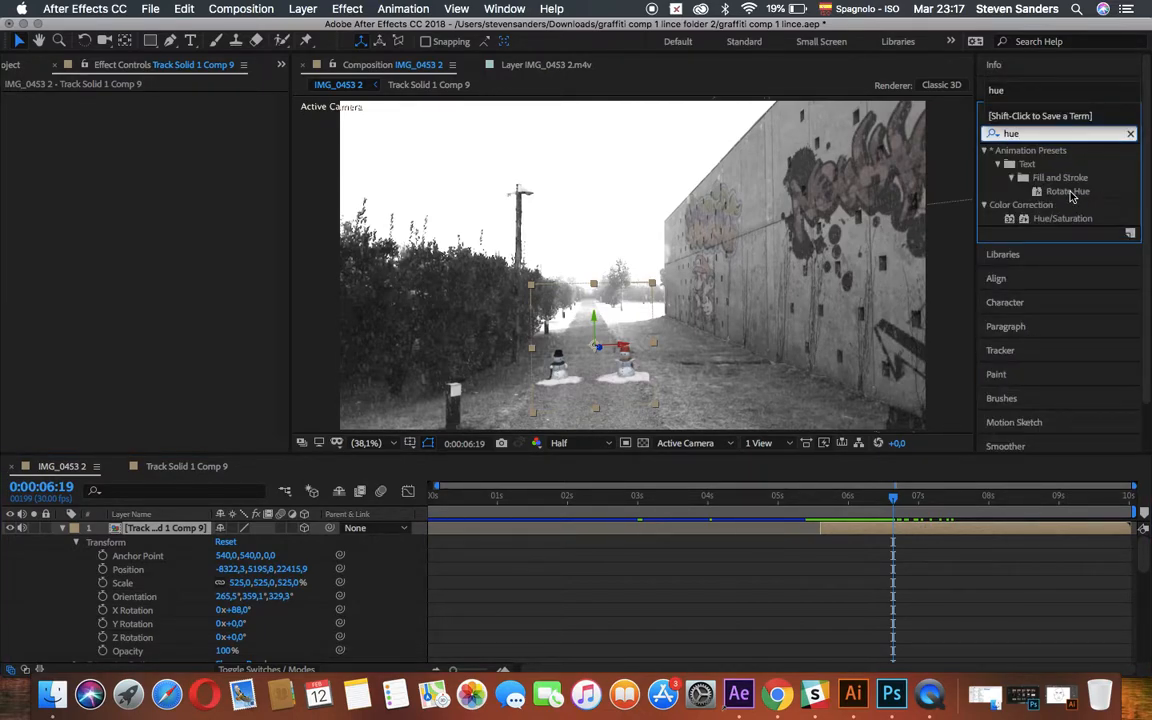
left_click_drag(1065, 220, 972, 527)
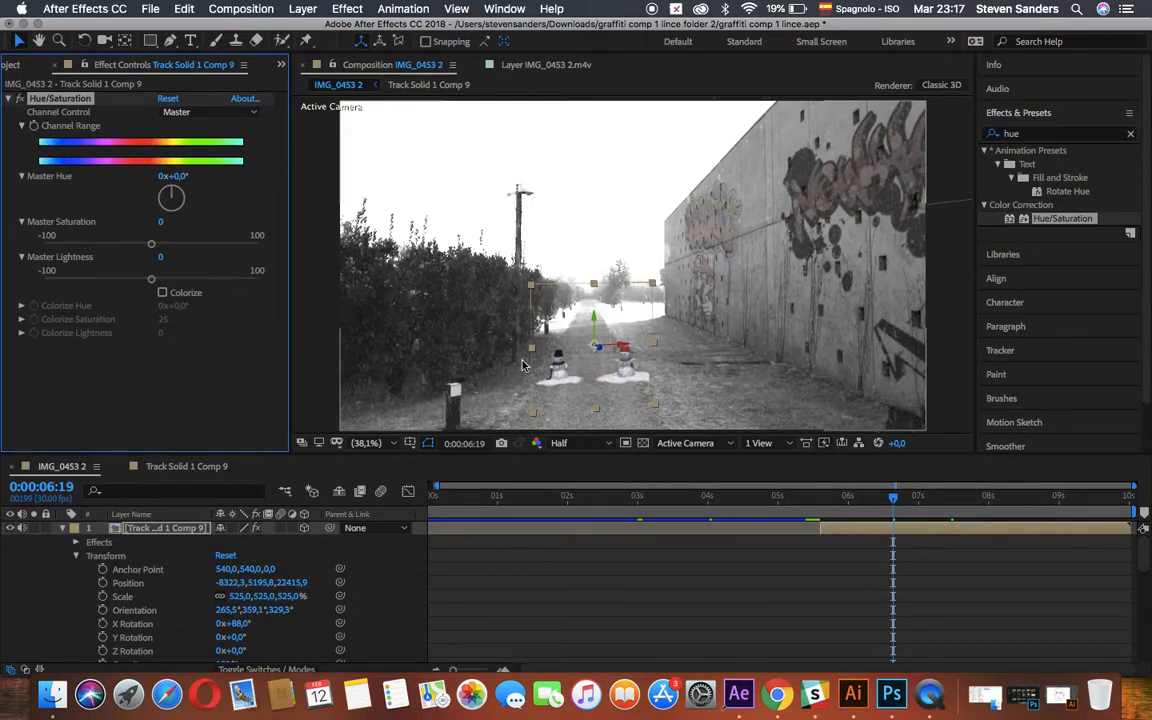
left_click_drag(152, 245, 66, 240)
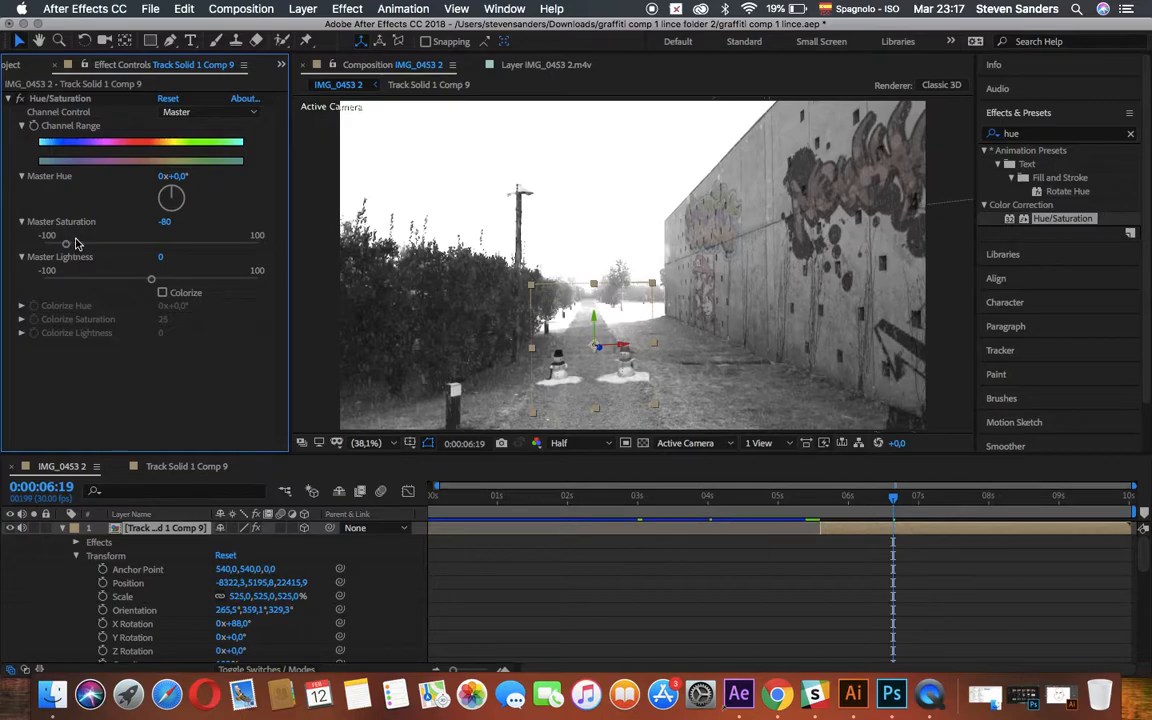
left_click(72, 242)
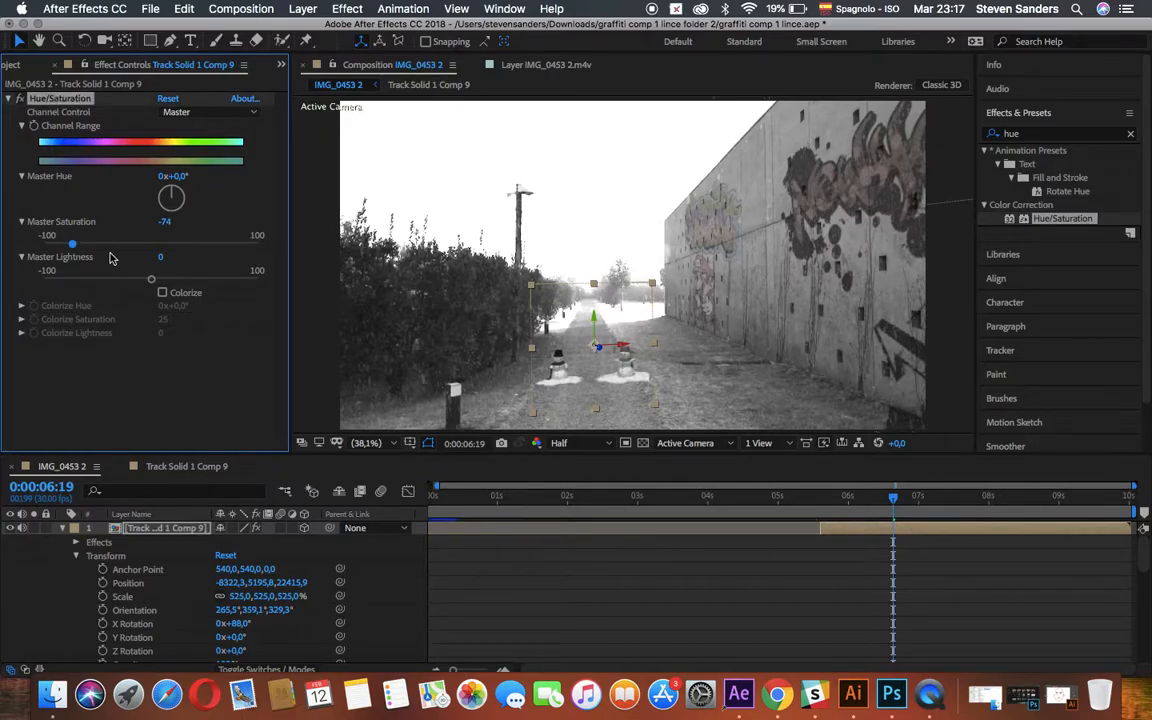
left_click_drag(147, 280, 131, 279)
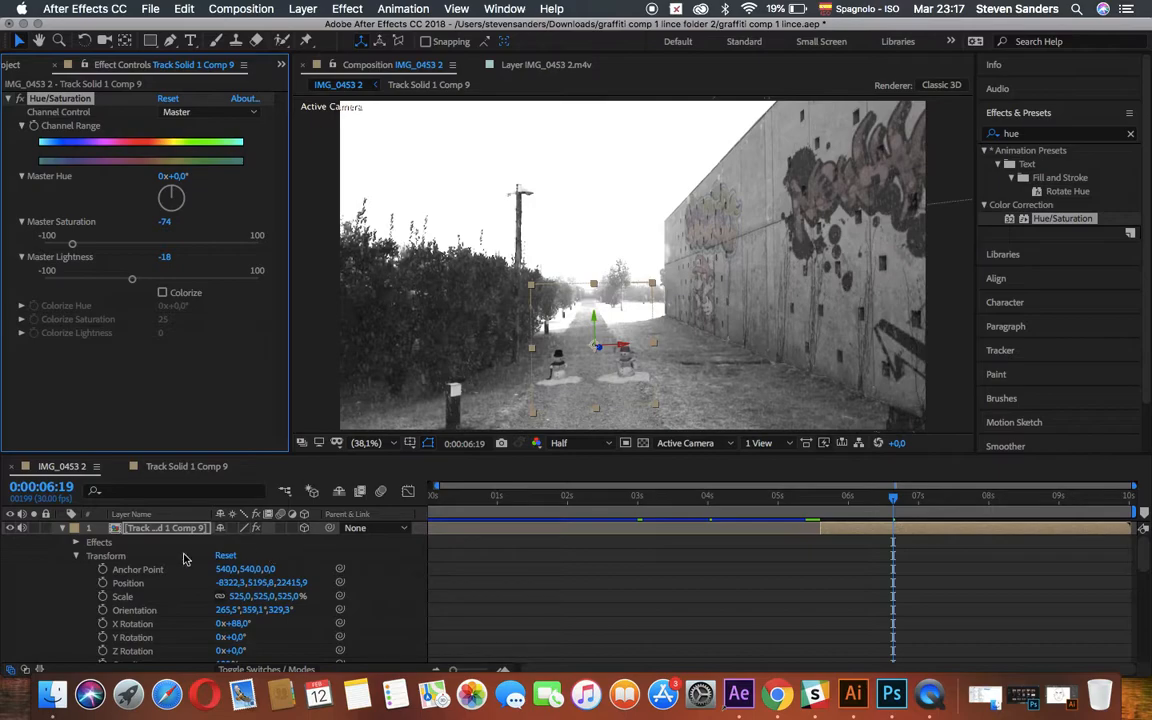
Preview the colour-matched snowmen shot from 0:00:04:19 and return to the start of IMG_0453 2.
scroll(215, 610, "down", 1)
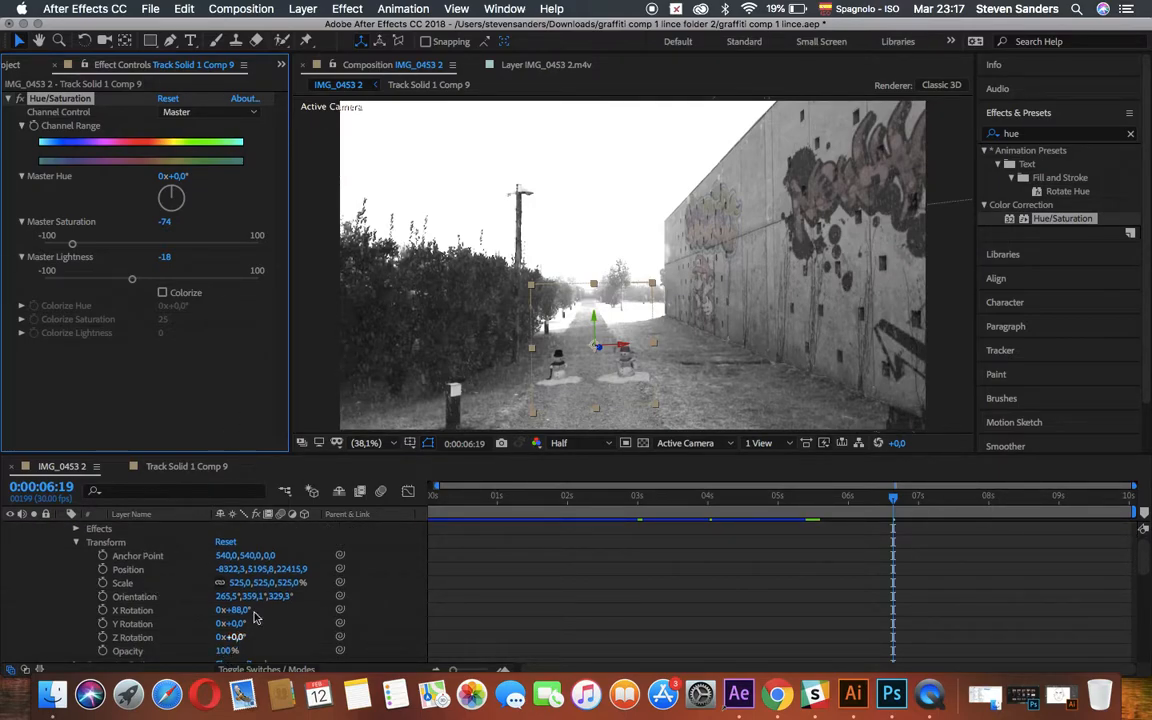
left_click(753, 507)
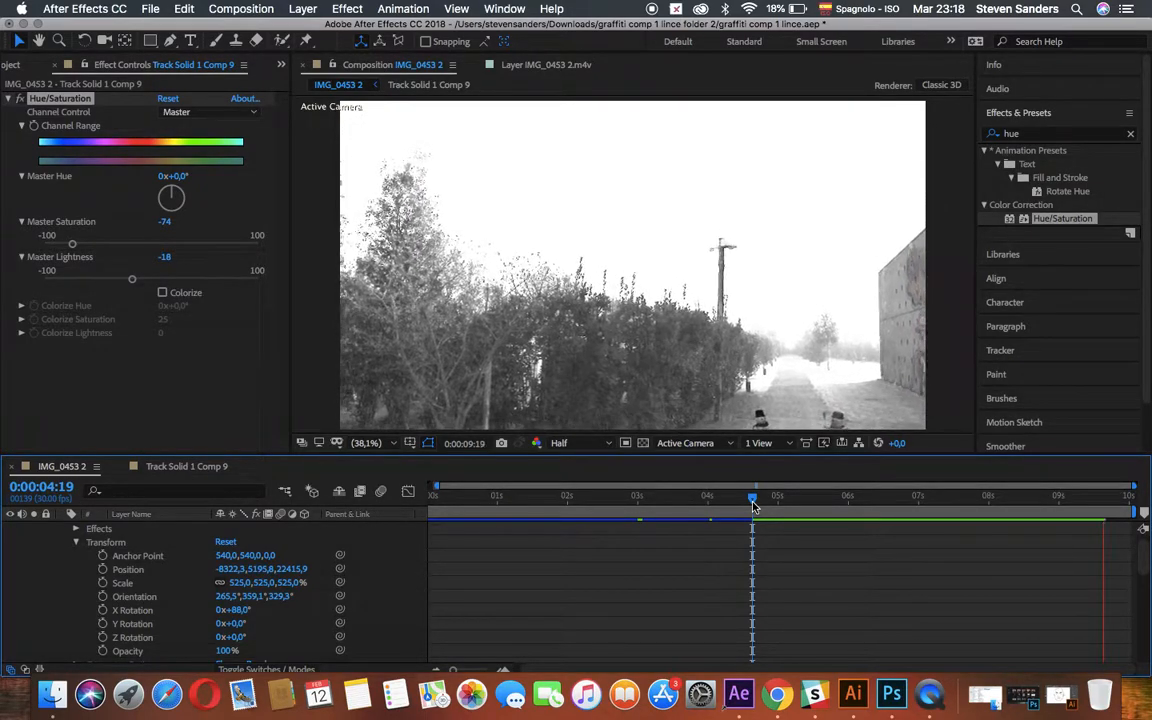
key("Home")
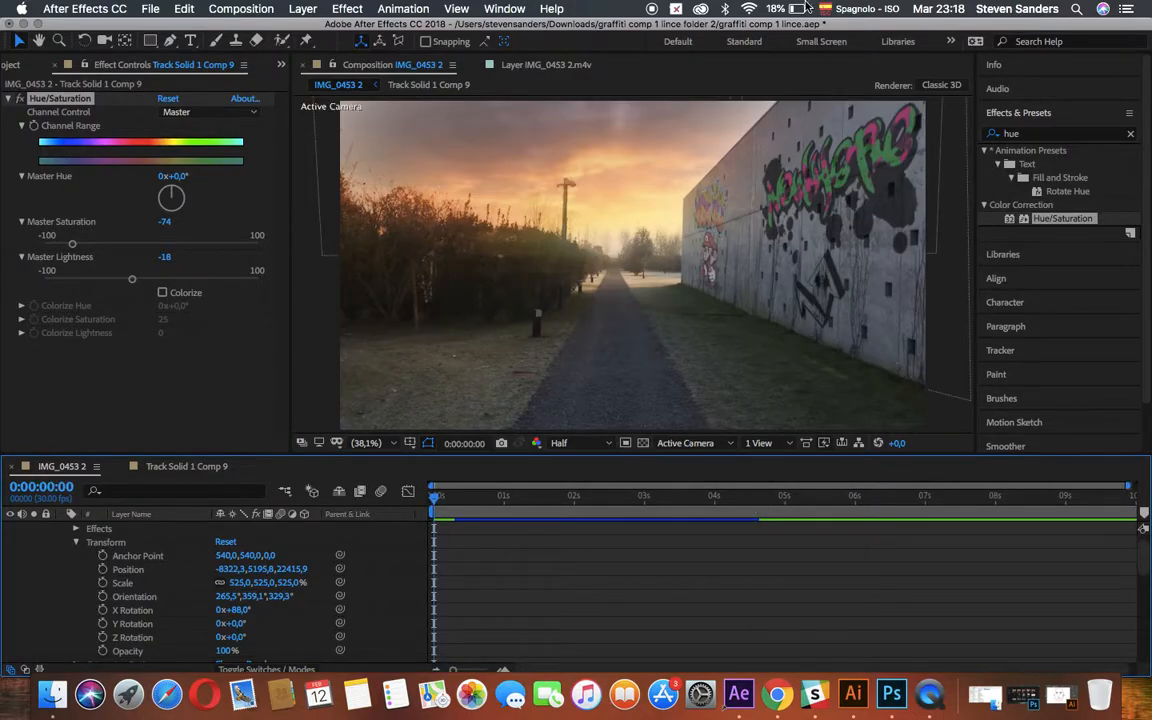